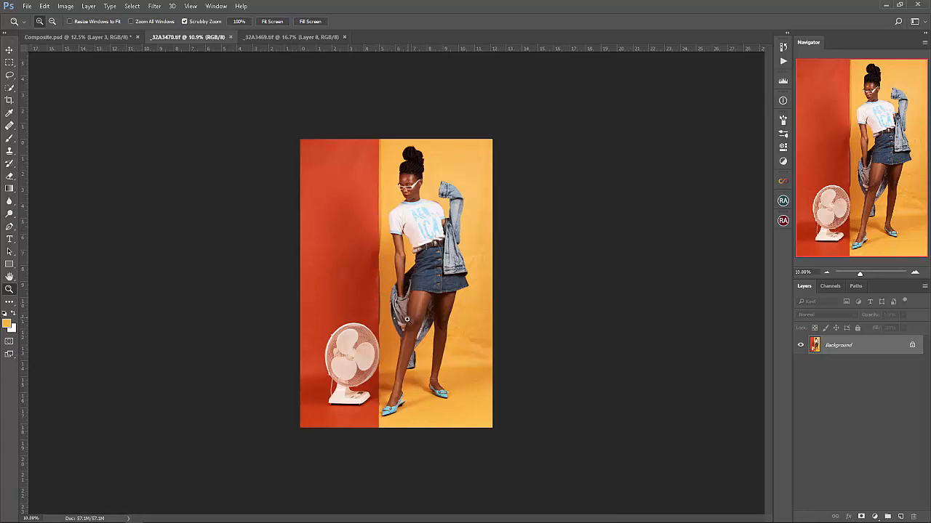
Examine the _32A3470.tif photo up close and compare it with the finished layout in Composite.psd
left_click_drag(368, 254, 411, 293)
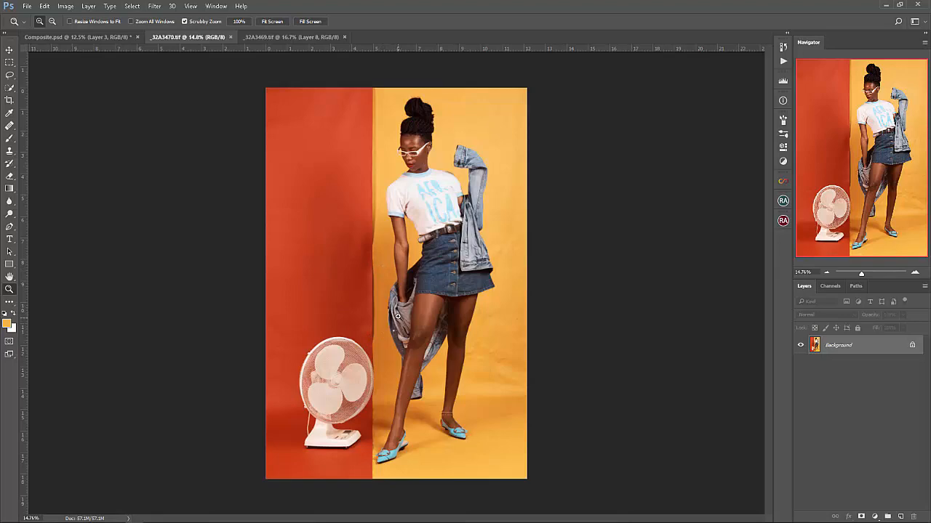
left_click_drag(487, 342, 604, 367)
left_click_drag(519, 279, 385, 325)
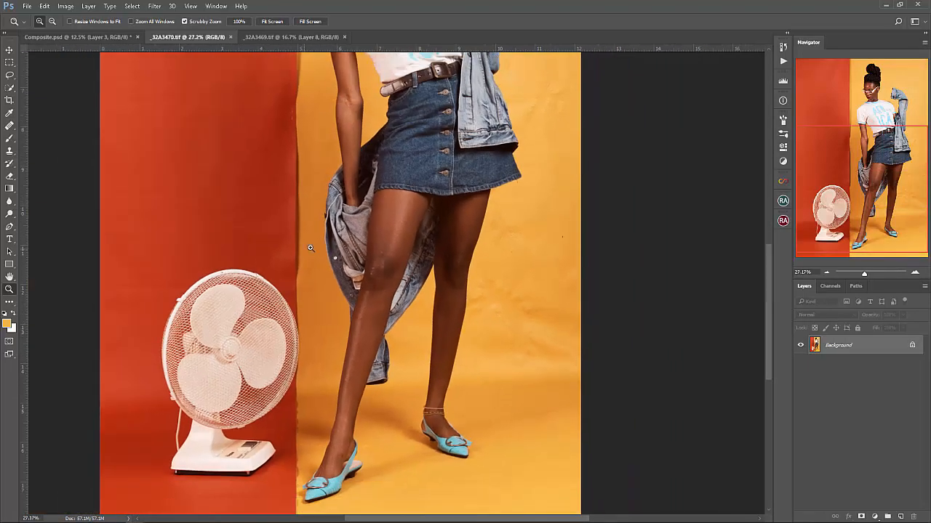
left_click_drag(310, 248, 232, 246)
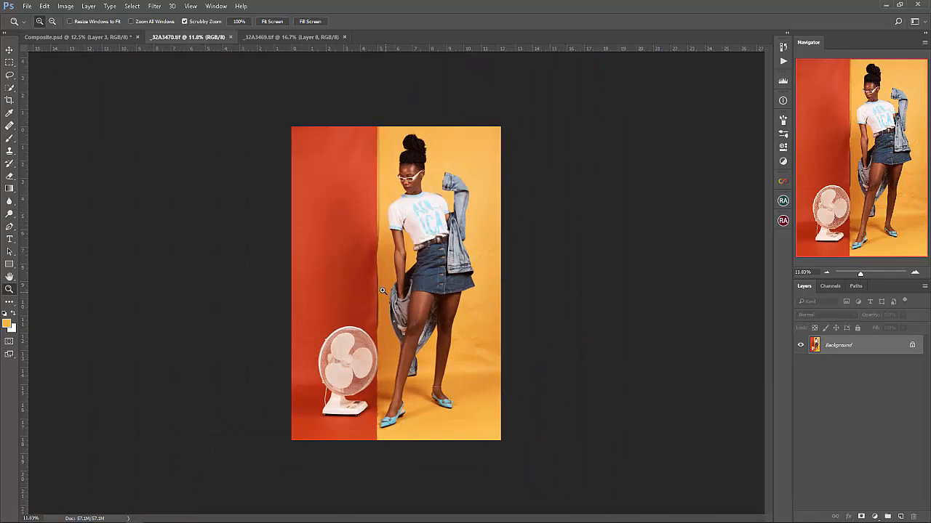
left_click_drag(371, 289, 387, 309)
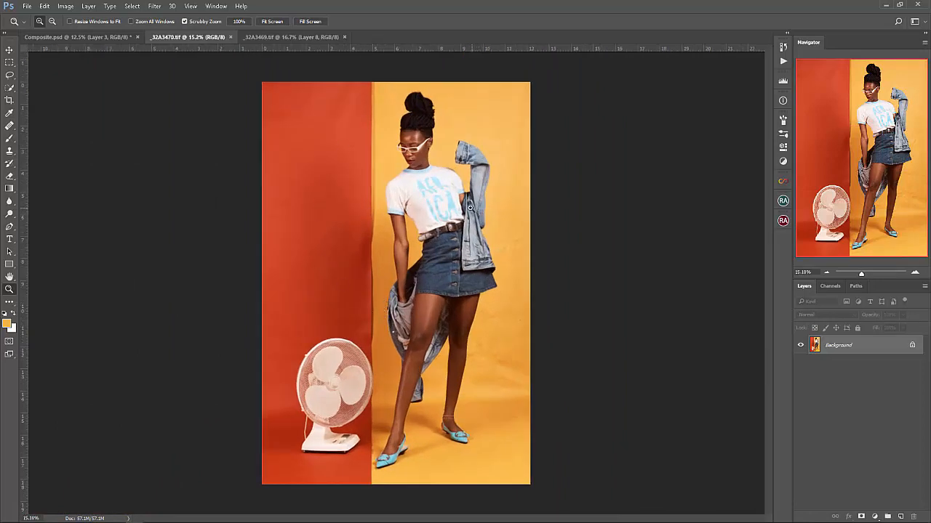
left_click(109, 37)
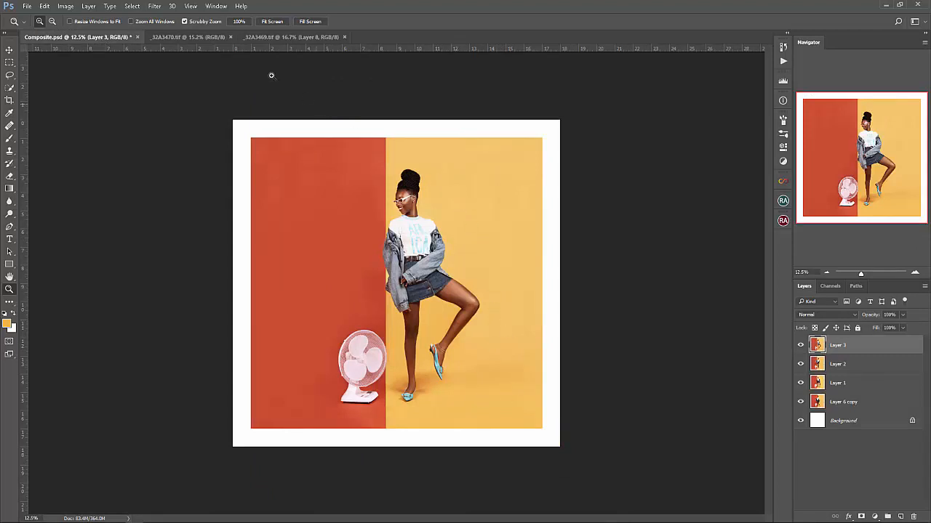
left_click(278, 38)
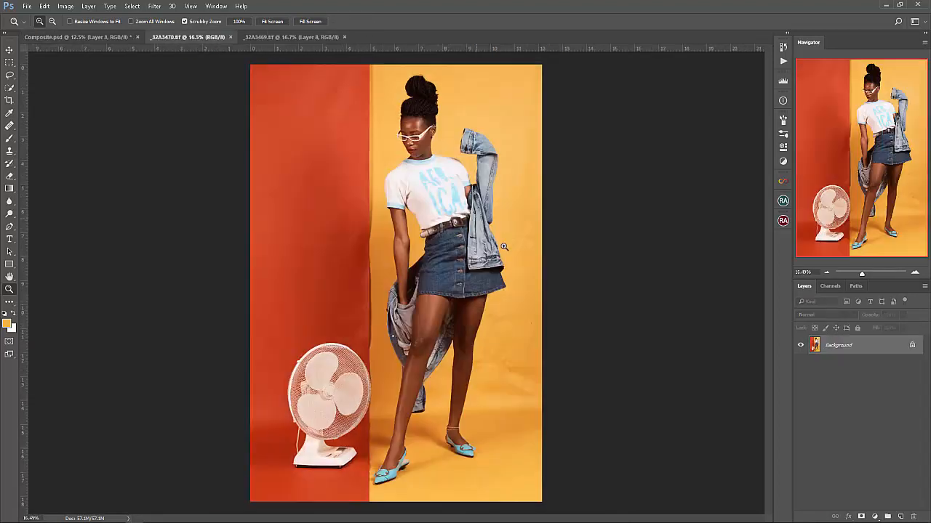
Duplicate the Background layer and save the TIFF with no image compression and RLE layer compression
key("ctrl+j")
scroll(389, 178, "down", 2)
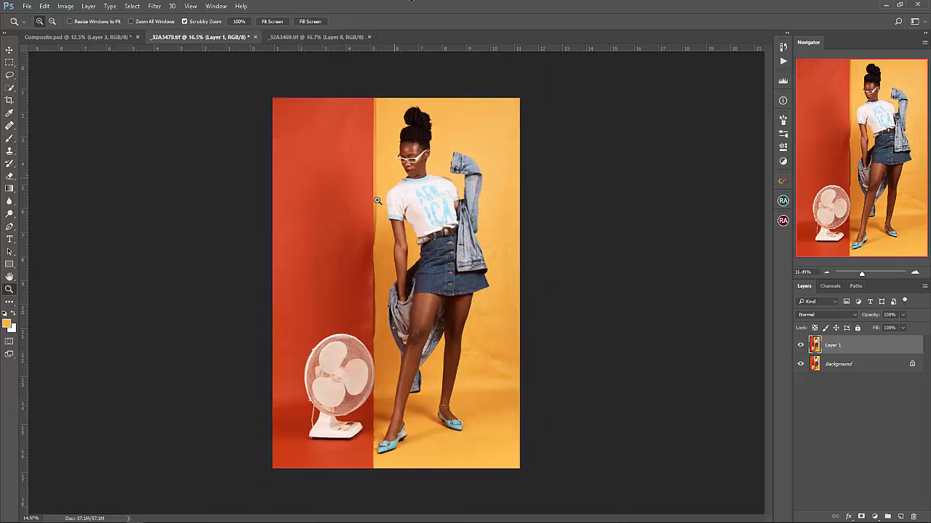
scroll(364, 185, "up", 1)
key("ctrl+s")
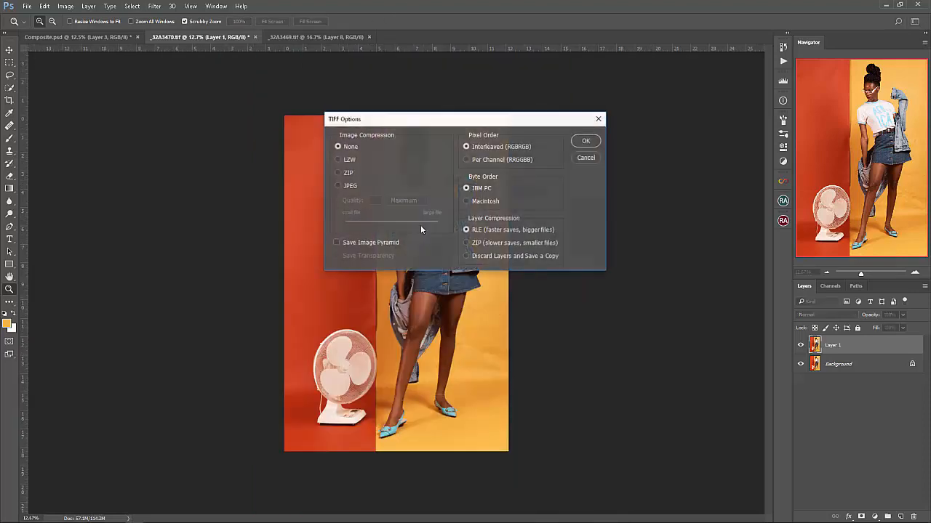
left_click(586, 141)
scroll(385, 211, "up", 1)
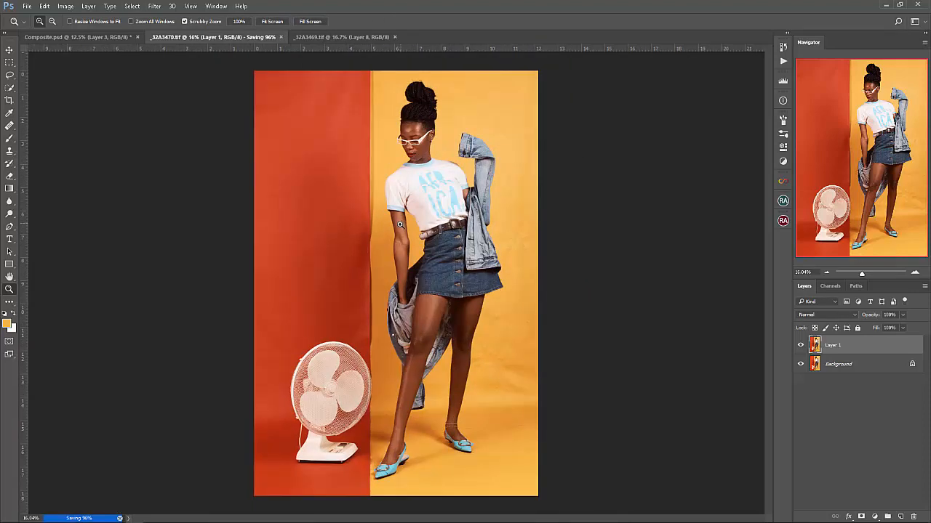
Place a vertical guide along the boundary between the red and yellow backdrops, aligned beside the fan
left_click_drag(26, 279, 417, 374)
left_click_drag(416, 382, 369, 253)
key("v")
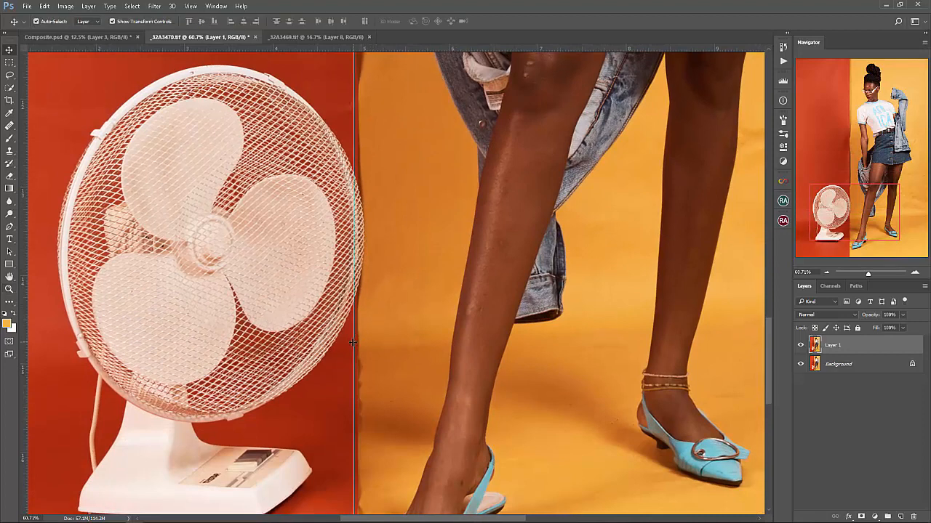
left_click_drag(353, 346, 395, 356)
key("z")
key("v")
left_click_drag(443, 296, 319, 393)
key("z")
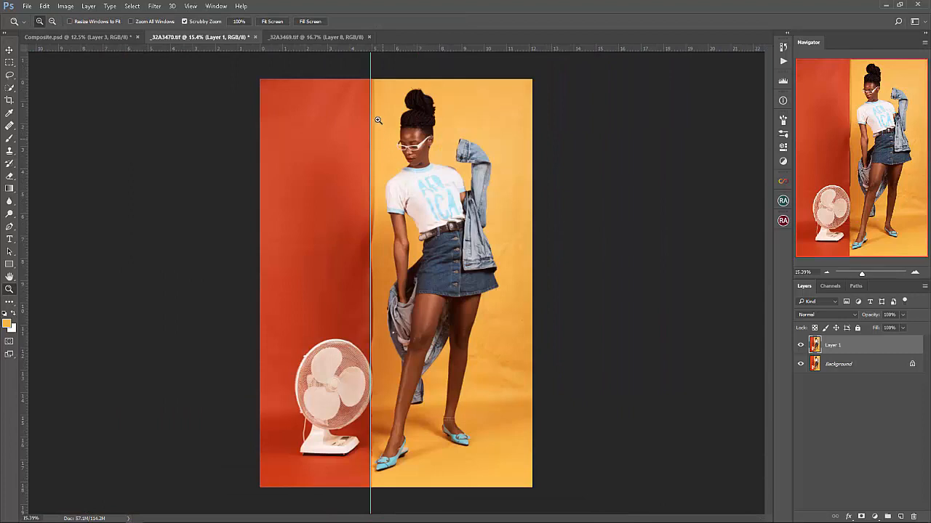
Add a blank layer and marquee-select the yellow strip from the guide to the model's head, from the photo's upper edge to her shoulder
left_click_drag(434, 191, 419, 207)
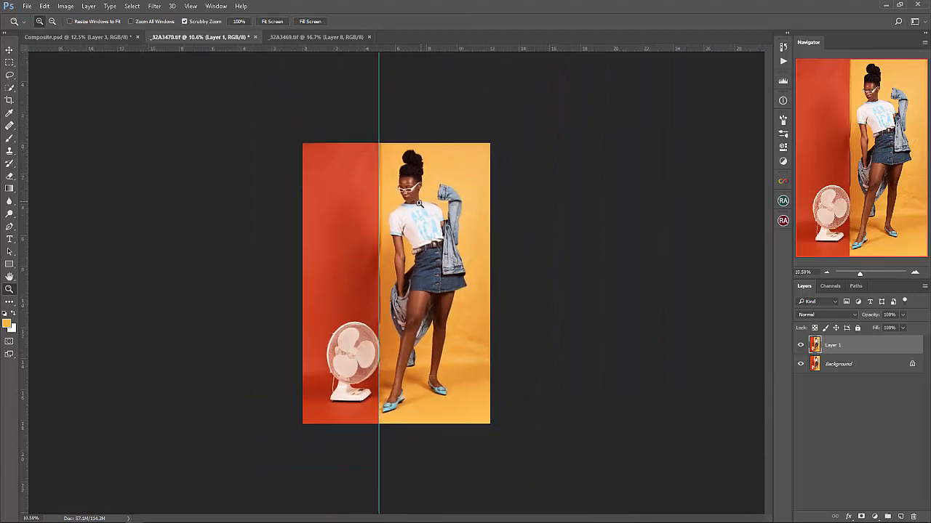
left_click(901, 516)
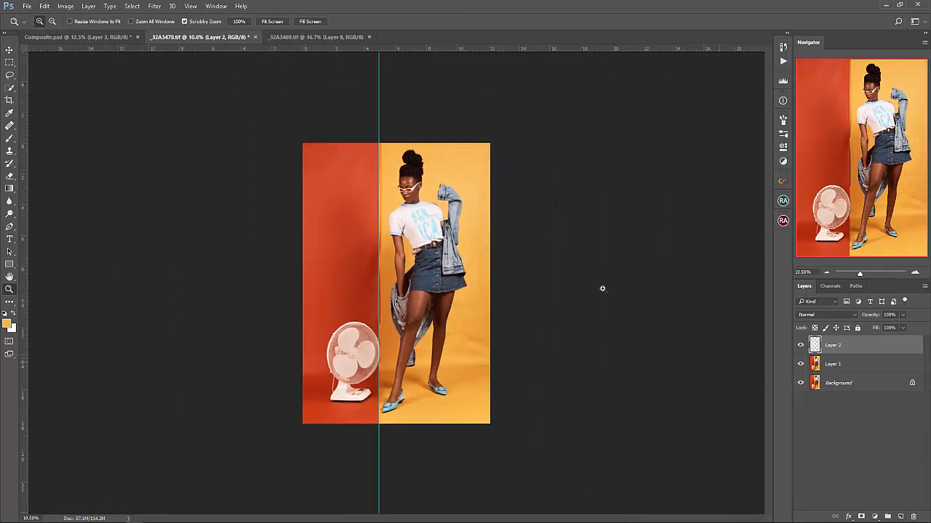
left_click_drag(395, 155, 411, 140)
key("m")
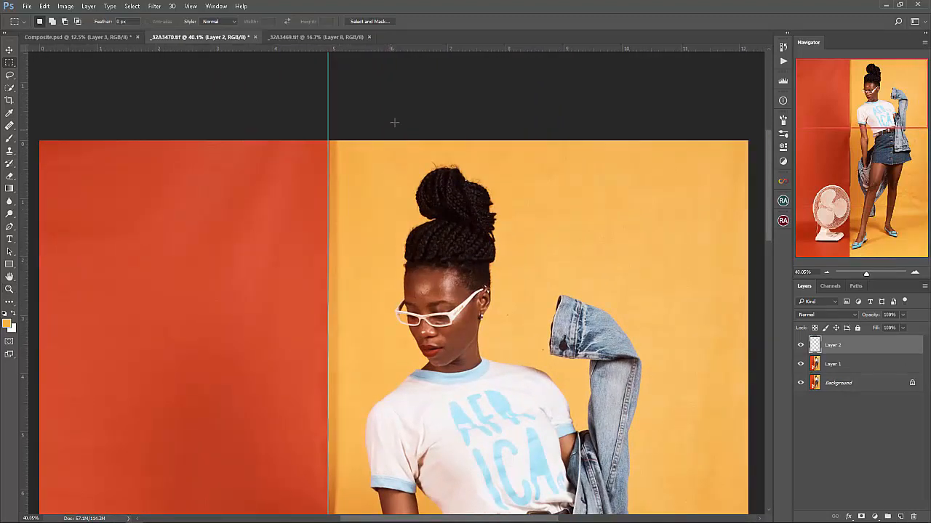
left_click_drag(326, 139, 426, 442)
Clone clean yellow backdrop over the uneven edge inside the selection with a 250 px Clone Stamp, sampling current and below
key("s")
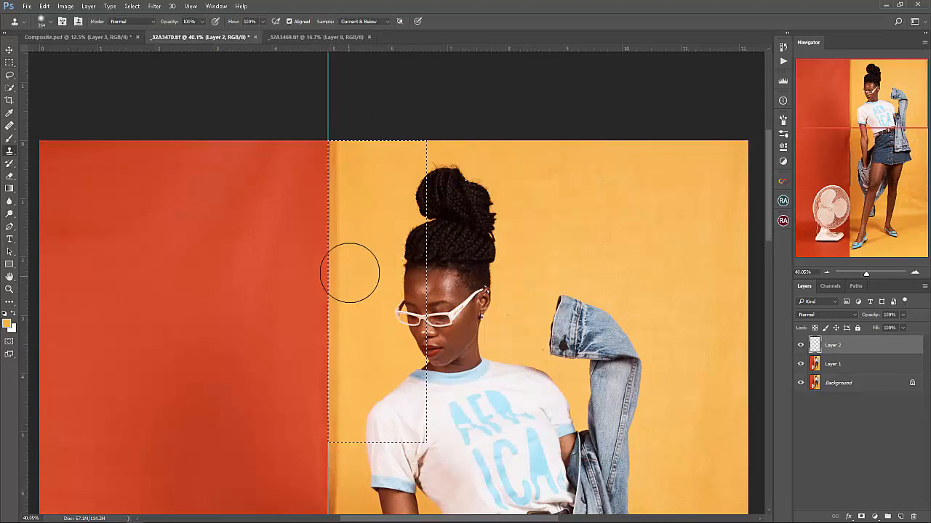
left_click(378, 181, "alt")
left_click(367, 203)
key("bracketleft")
key("bracketleft")
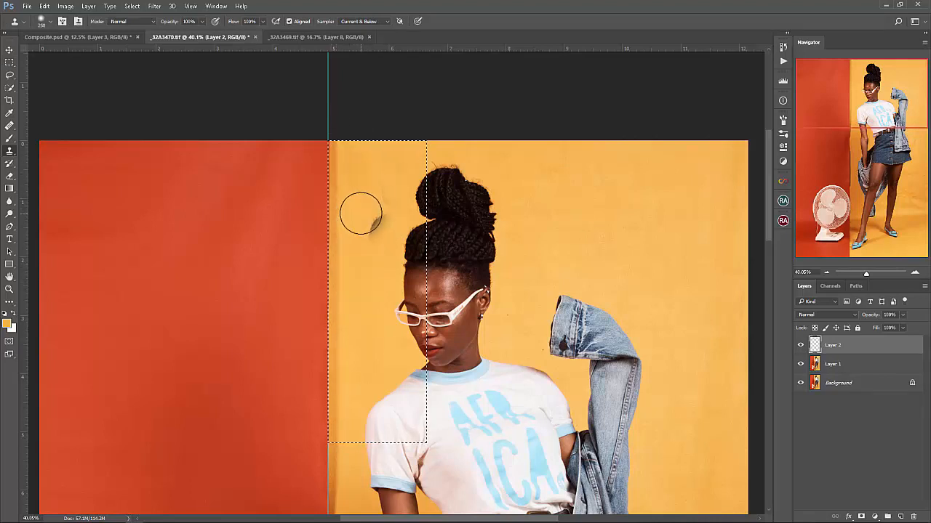
left_click(357, 187, "alt")
mouse_move(333, 155)
left_mouse_down()
mouse_move(334, 424)
mouse_move(393, 163)
mouse_move(393, 147)
mouse_move(384, 186)
mouse_move(388, 135)
left_mouse_up()
left_click(347, 228, "alt")
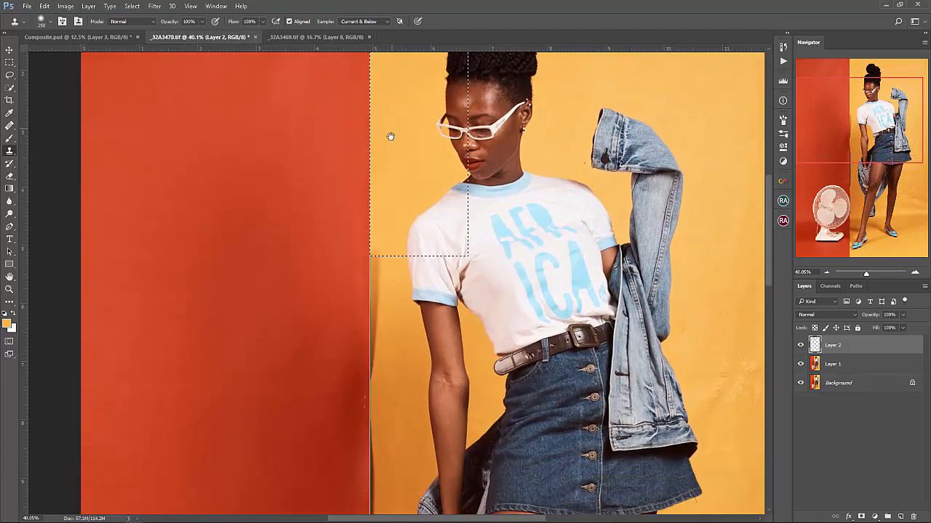
Marquee-select the yellow strip beside the guide from the model's shoulder down past her hand, ready for the Clone Stamp
left_click_drag(391, 173, 386, 112)
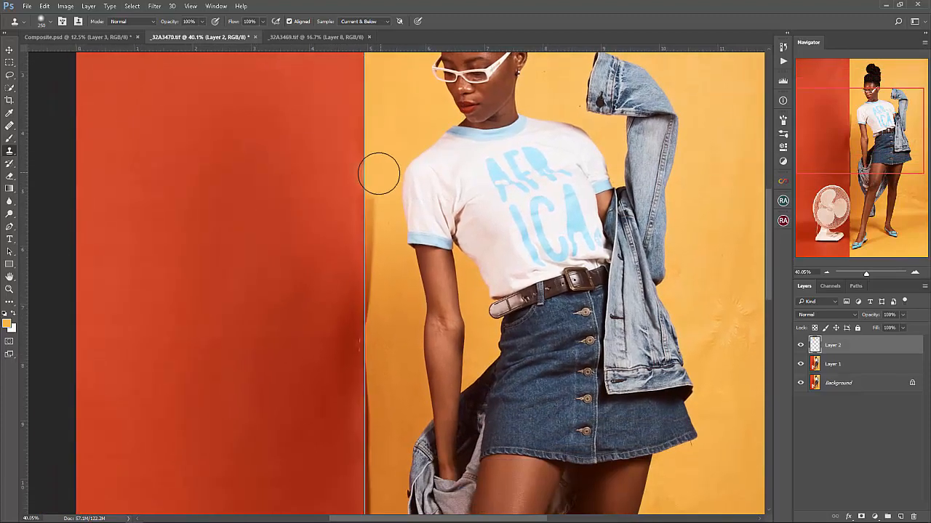
key("m")
left_click_drag(365, 166, 483, 512)
left_click_drag(403, 266, 386, 361)
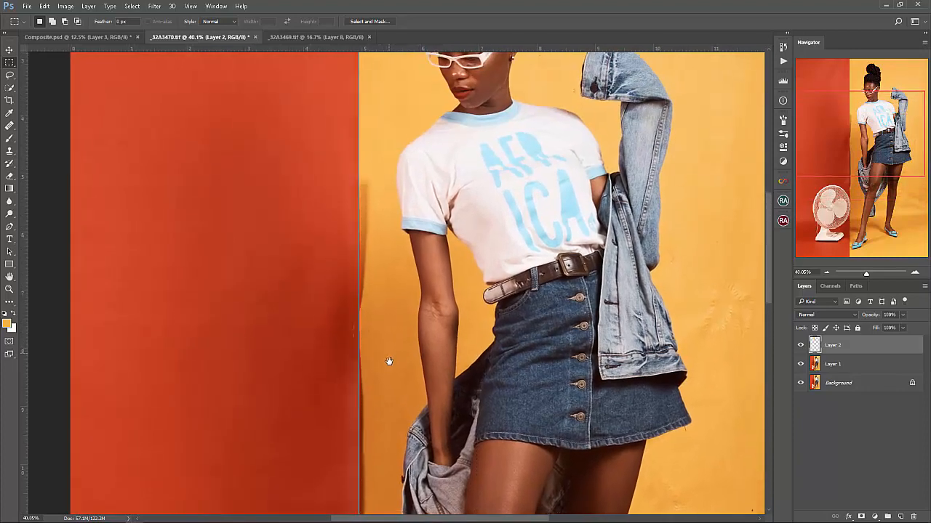
key("s")
right_click(389, 265)
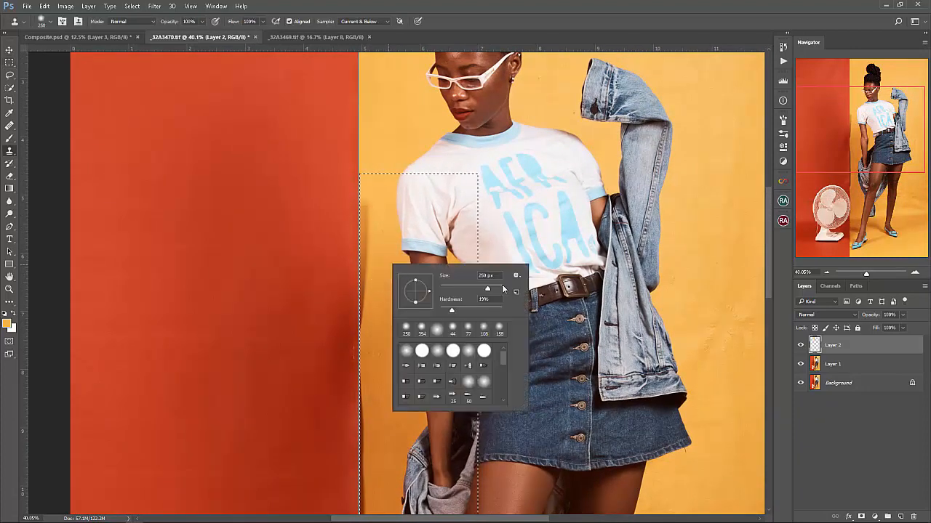
left_click(382, 251, "alt")
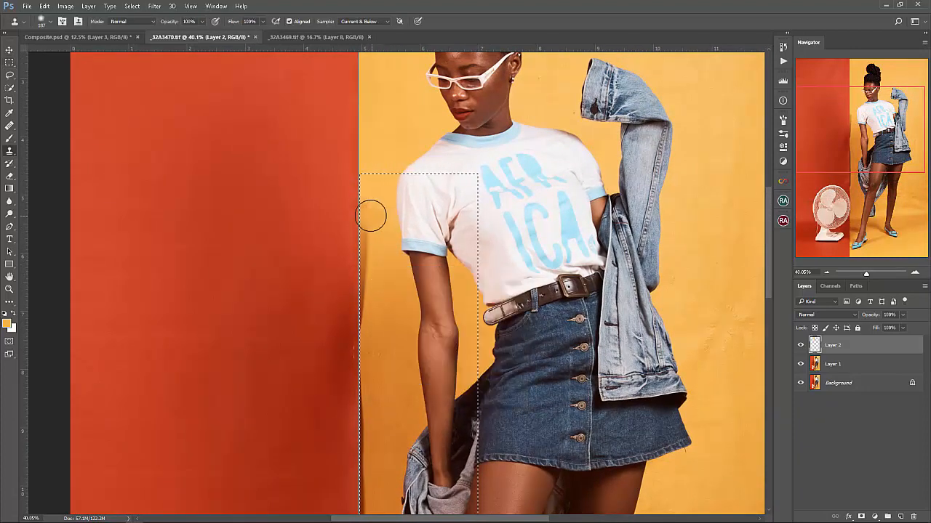
left_click_drag(367, 221, 366, 267)
key("ctrl+z")
Clone clean yellow backdrop over the dark edge beside the model's upper arm with a 150 px brush
left_click(379, 218, "alt")
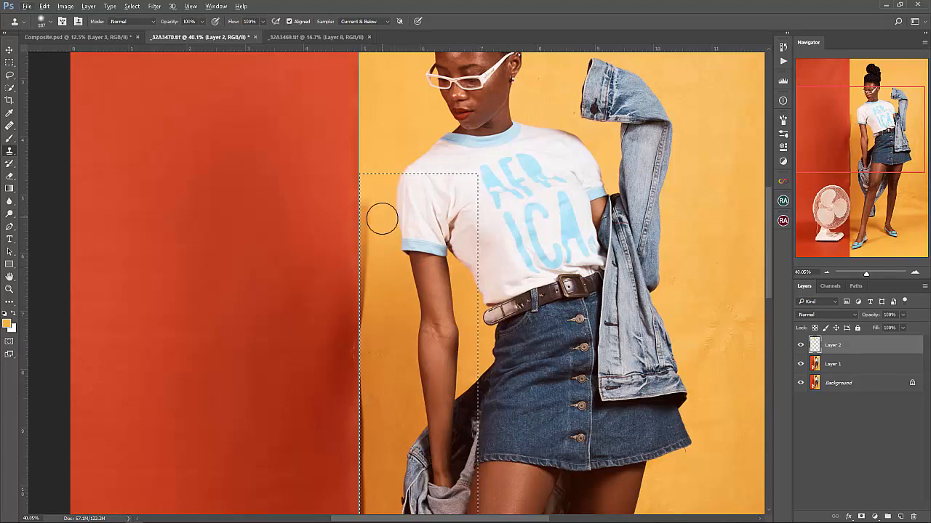
key("bracketleft")
key("bracketleft")
left_click(380, 194, "alt")
mouse_move(365, 209)
left_mouse_down()
mouse_move(362, 300)
mouse_move(362, 324)
left_mouse_up()
Enlarge the Clone Stamp to 243 px and clone yellow backdrop along the guide beside the model's forearm
right_click(399, 294)
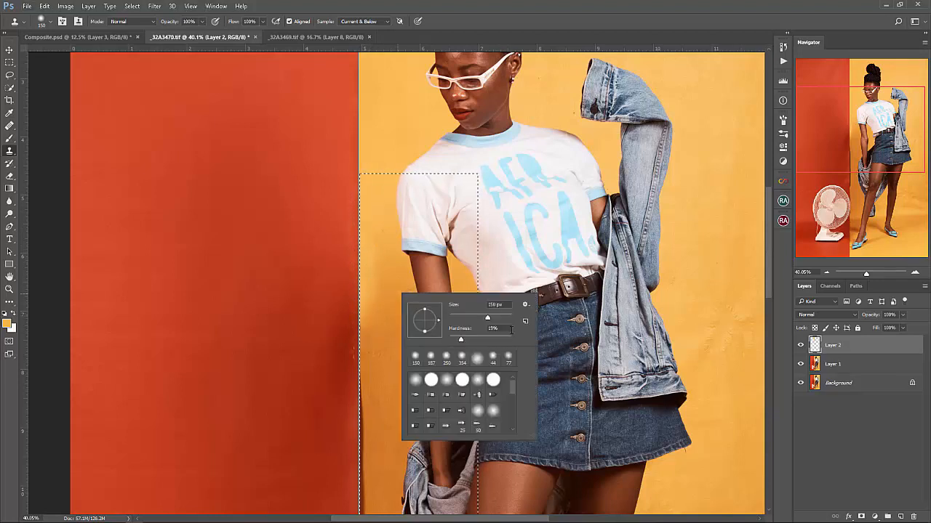
left_click_drag(497, 320, 501, 320)
left_click(383, 325, "alt")
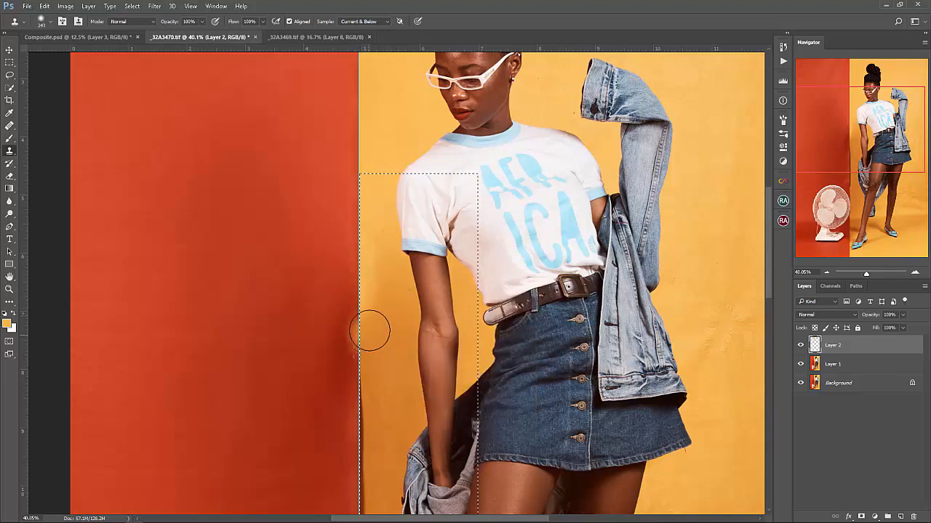
left_click_drag(369, 330, 368, 371)
left_click(386, 333, "alt")
left_click_drag(372, 293, 358, 384)
left_click(377, 321, "alt")
mouse_move(369, 262)
left_mouse_down()
mouse_move(367, 360)
mouse_move(397, 305)
left_mouse_up()
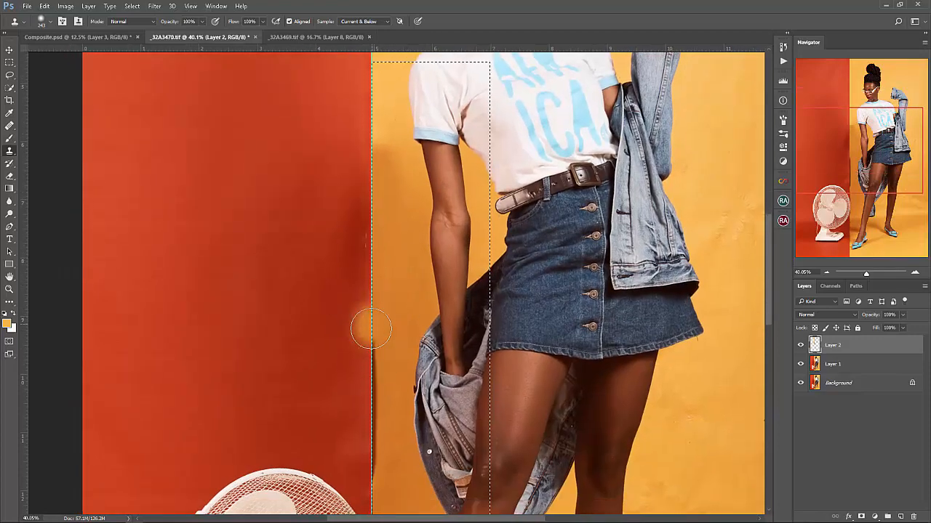
Reduce the Clone Stamp to 193 px and clone orange-yellow backdrop over the dark edge along the guide down to the fan
left_click_drag(390, 310, 405, 239)
right_click(422, 254)
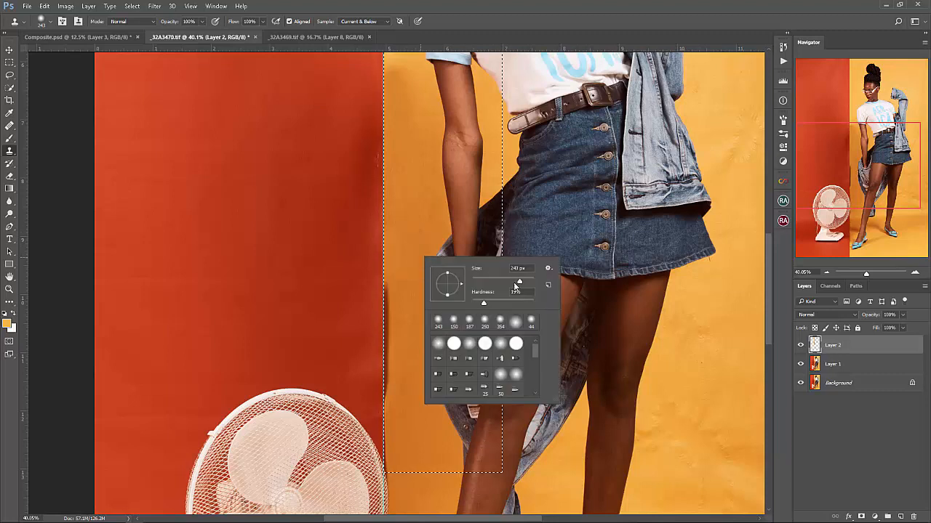
left_click(402, 286, "alt")
left_click_drag(385, 334, 396, 293)
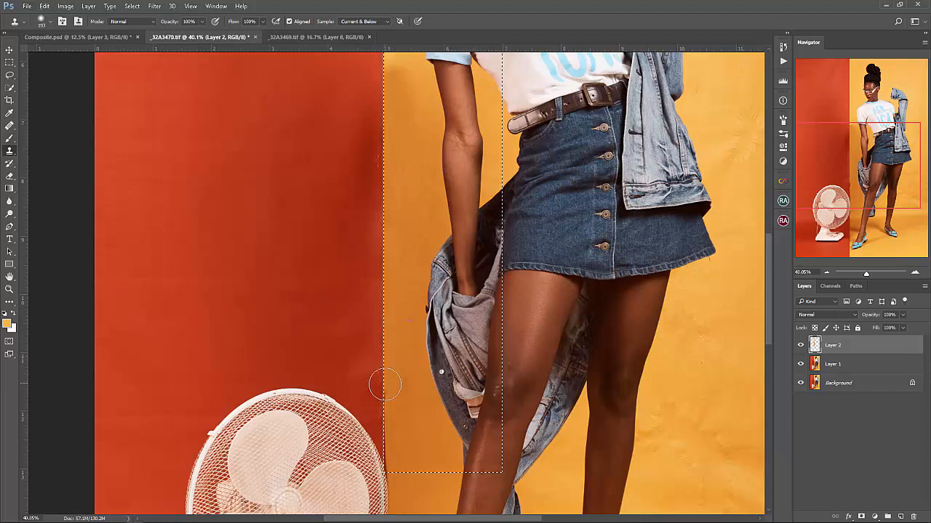
left_click(422, 404, "alt")
left_click_drag(403, 387, 414, 411)
left_click(414, 415, "alt")
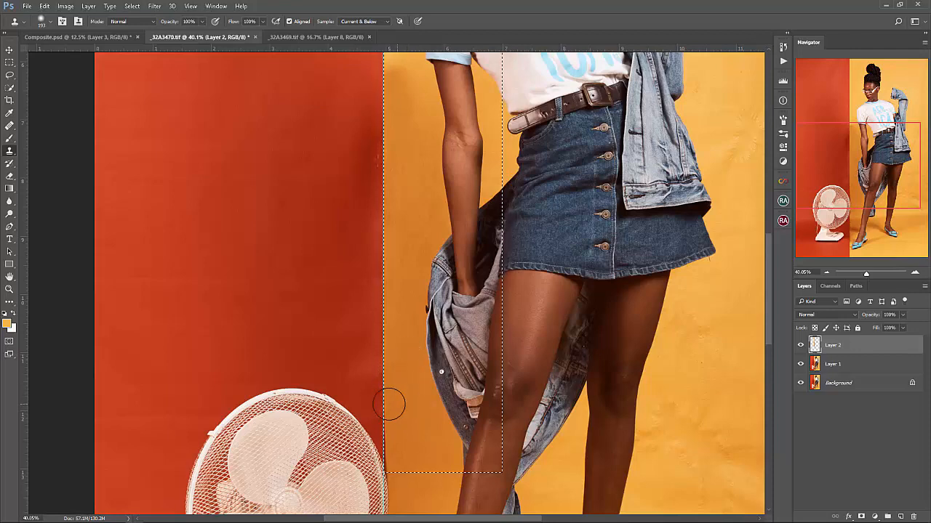
left_click_drag(386, 429, 399, 290)
key("ctrl+z")
scroll(401, 290, "down", 4)
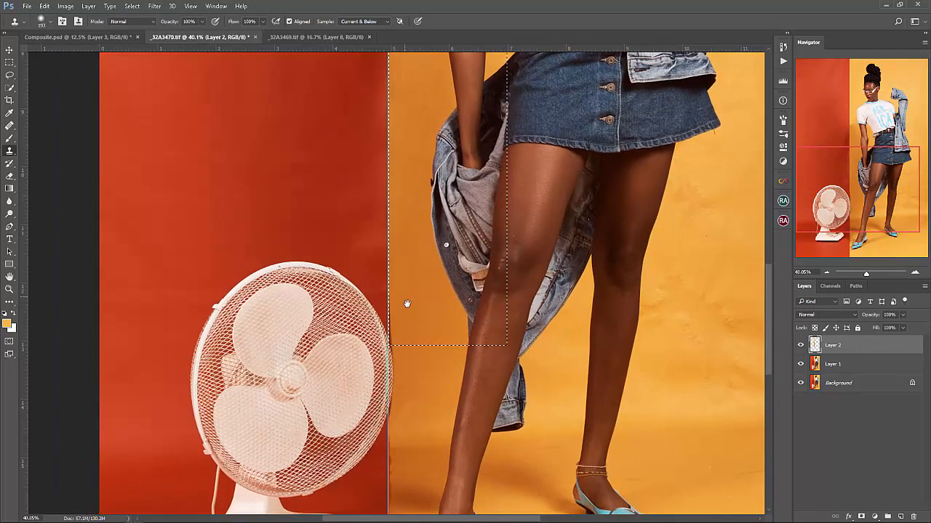
Deselect the marquee around the yellow strip where the fan grille crosses the guide
key("z")
left_click_drag(394, 339, 451, 341)
key("e")
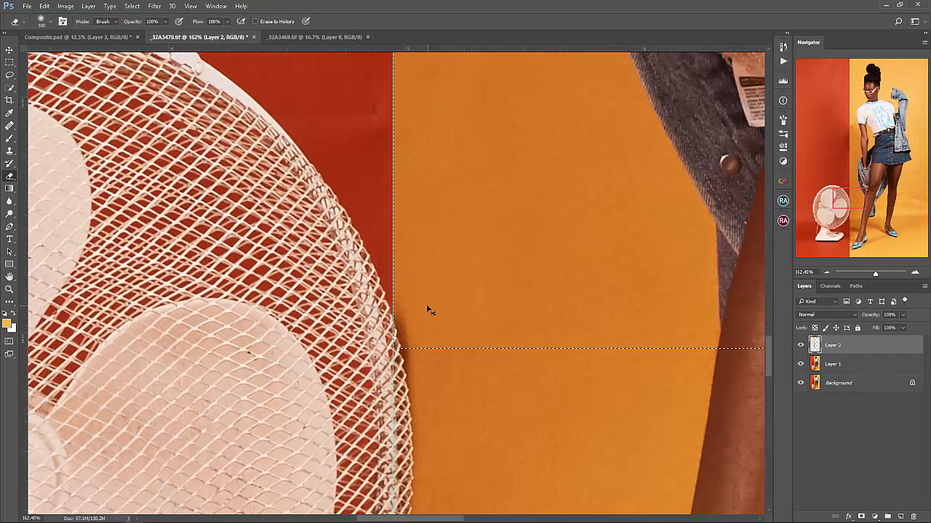
key("ctrl+d")
key("z")
mouse_move(409, 343)
left_mouse_down()
mouse_move(432, 327)
mouse_move(403, 294)
left_mouse_up()
Trace the outer edge of the fan grille with the Pen tool where it crosses the guide, back down to the guide
key("p")
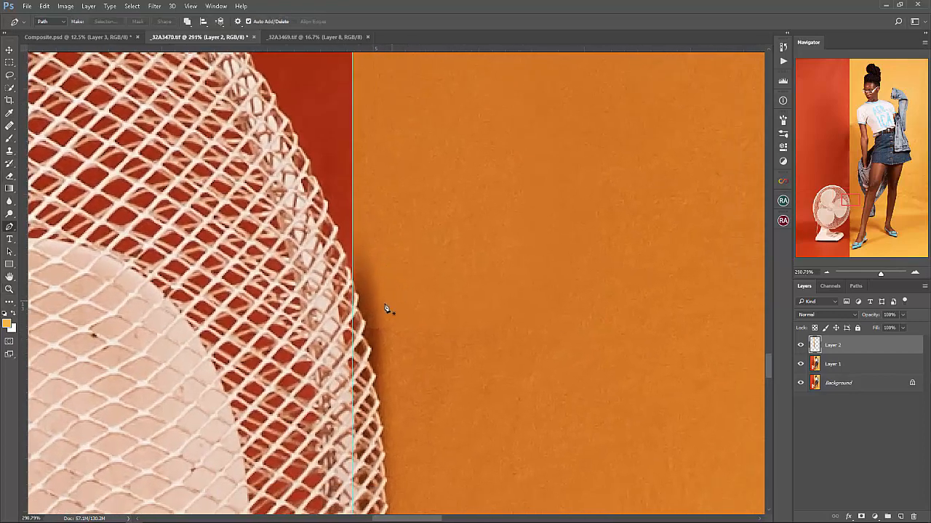
left_click(352, 215)
left_click_drag(354, 286, 371, 251)
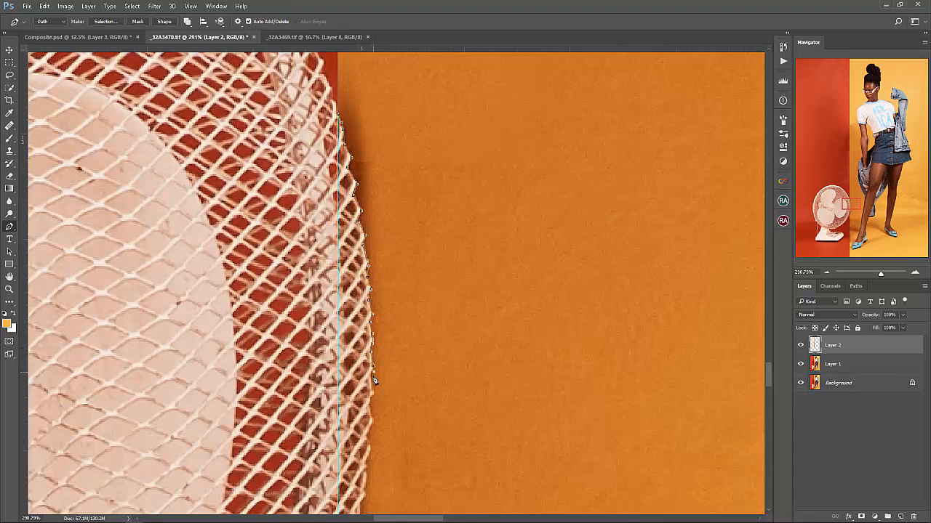
left_click_drag(371, 402, 405, 286)
left_click_drag(401, 325, 425, 270)
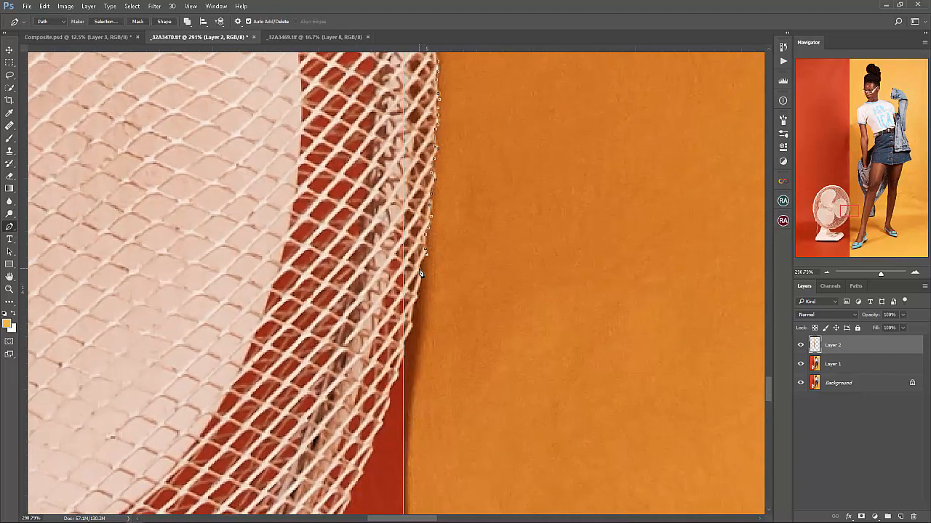
left_click(419, 269)
left_click(420, 280)
left_click(417, 310)
left_click(413, 322)
left_click_drag(405, 396, 420, 245)
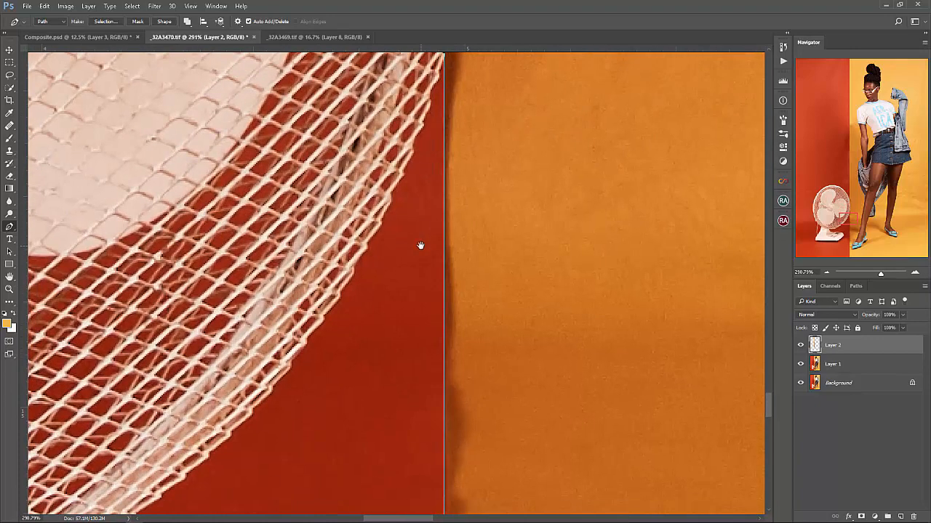
Extend the path down the guide past the image's lower edge and back up through the yellow backdrop beside the model's leg
key("z")
left_click(445, 364, "alt")
left_click(442, 353, "alt")
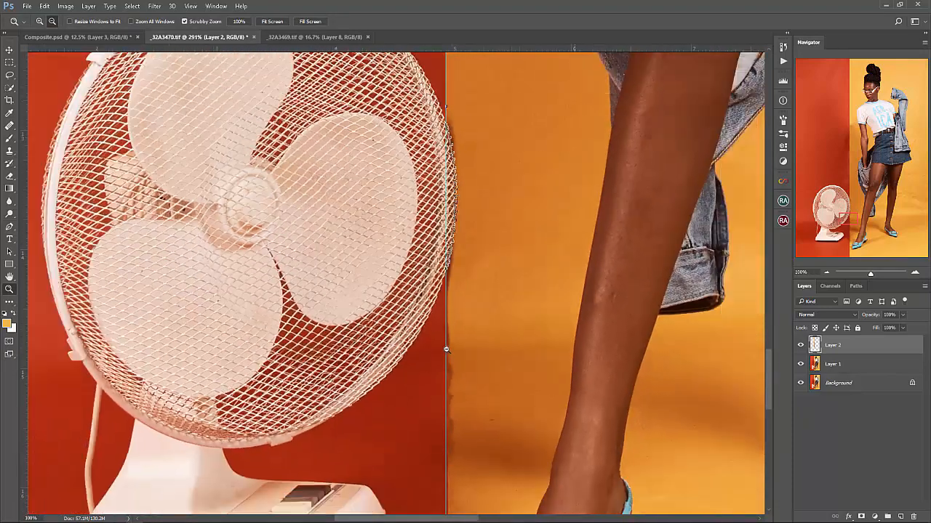
left_click(442, 348, "alt")
key("p")
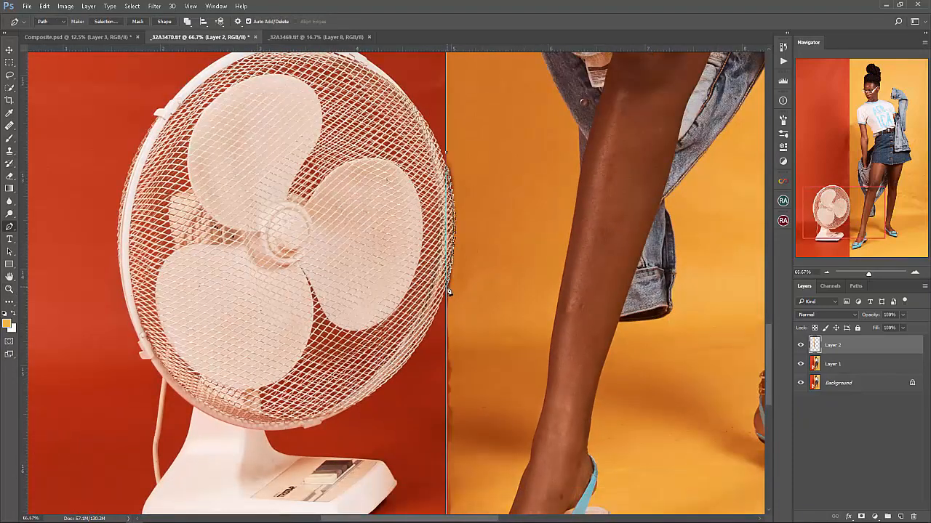
scroll(448, 305, "down", 5)
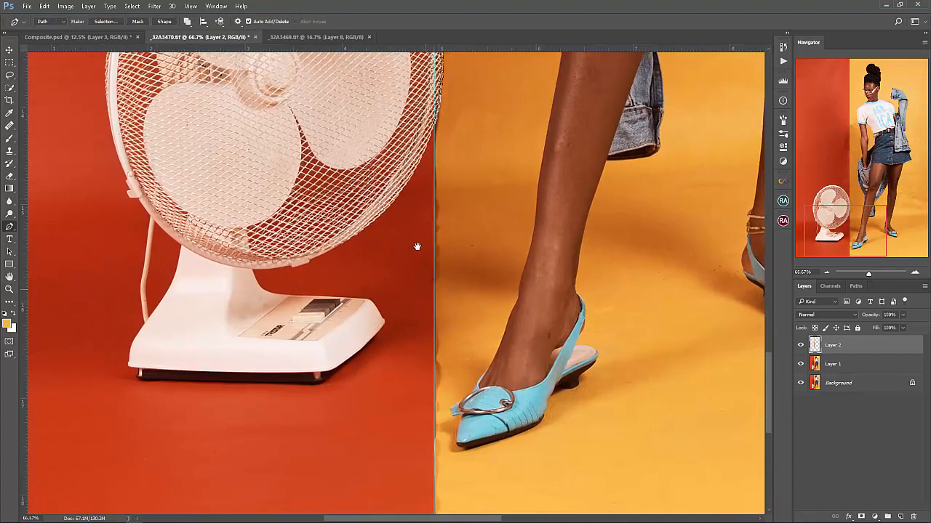
scroll(415, 245, "down", 3)
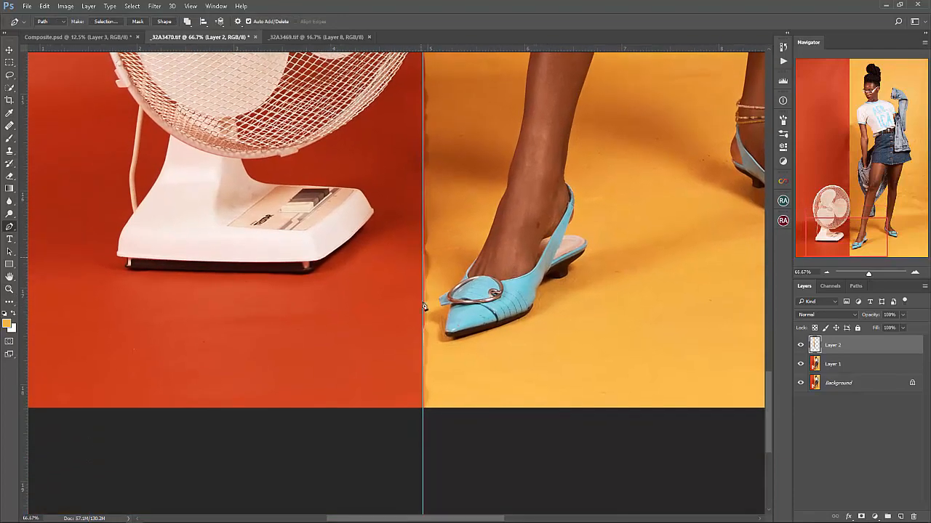
left_click(424, 420)
left_click(536, 425)
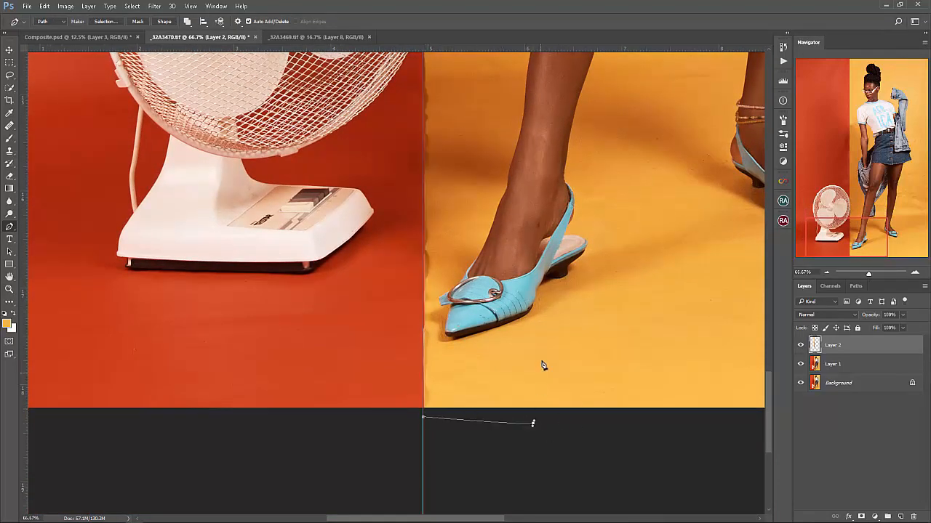
left_click(547, 349)
scroll(524, 151, "up", 5)
left_click(494, 221)
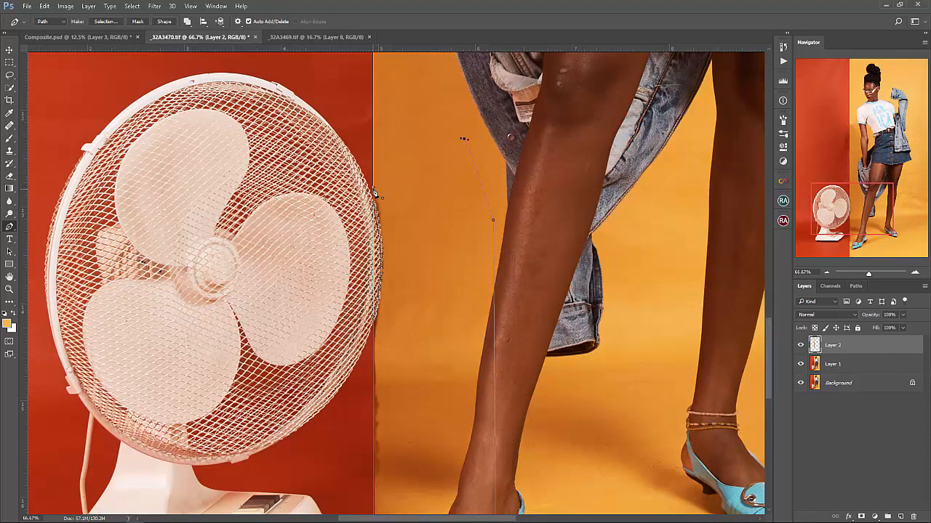
Convert the path into a new anti-aliased selection with a feather radius of 0 pixels
right_click(406, 197)
left_click(466, 246)
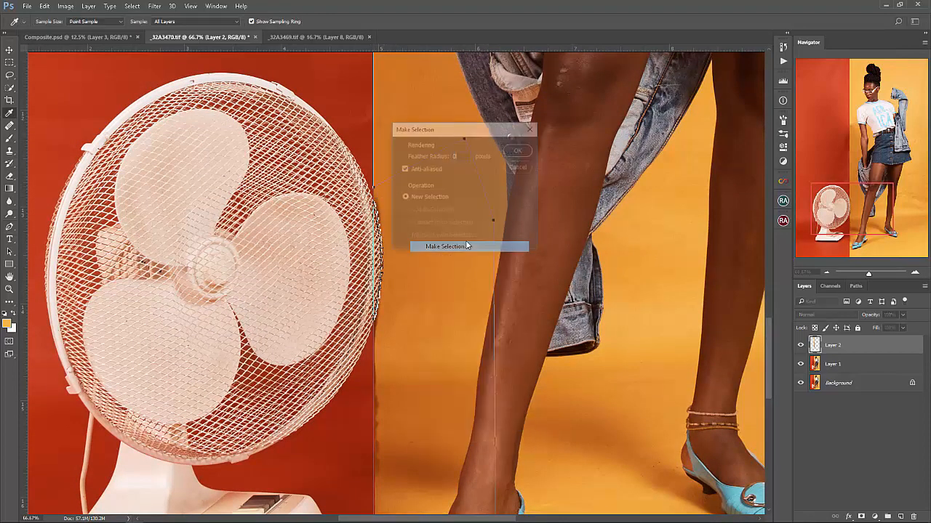
left_click(520, 151)
Reduce the Clone Stamp to 155 px and clone clean orange-yellow backdrop over the dark shadow beside the upper part of the selected grille edge
key("ctrl+space")
mouse_move(391, 235)
left_mouse_down()
mouse_move(444, 249)
mouse_move(405, 349)
left_mouse_up()
key("s")
right_click(482, 239)
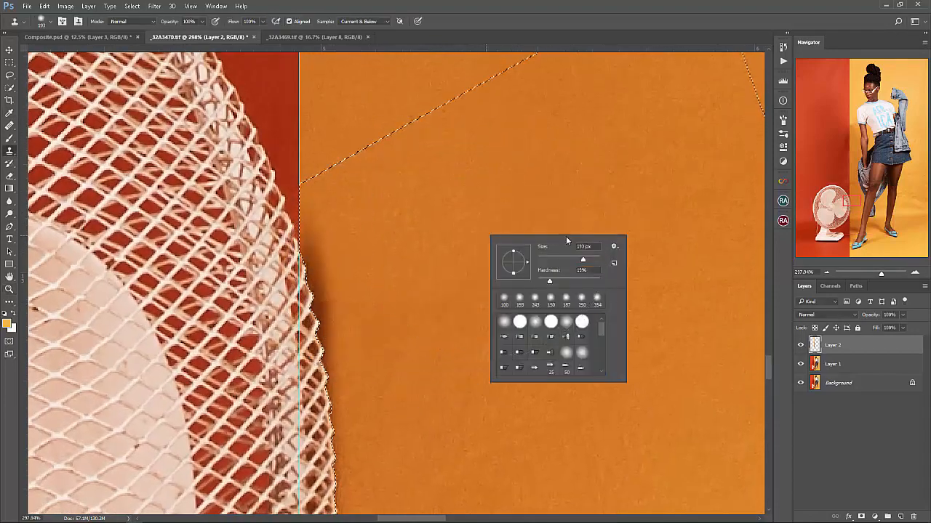
left_click_drag(583, 260, 577, 261)
left_click(559, 179, "alt")
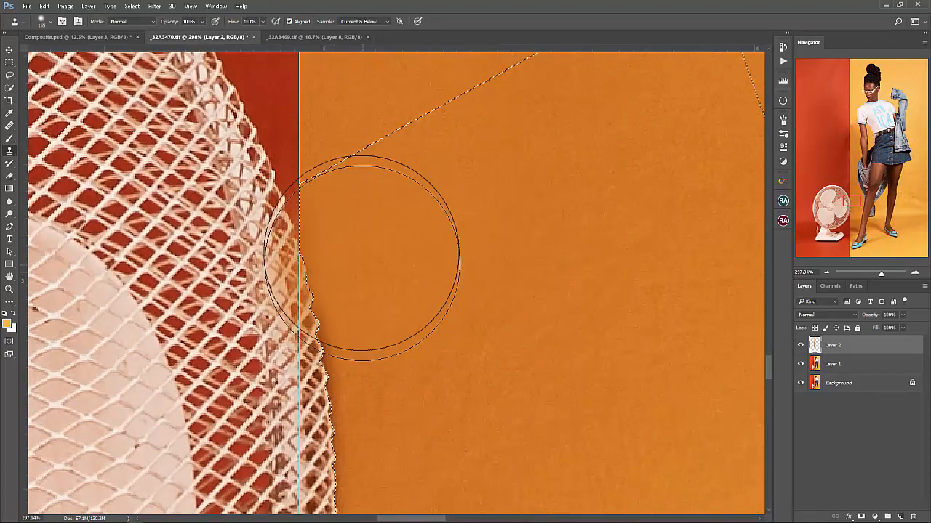
Clone clean yellow backdrop down the lower grille edge and along the guide below the fan grille
scroll(426, 191, "down", 4)
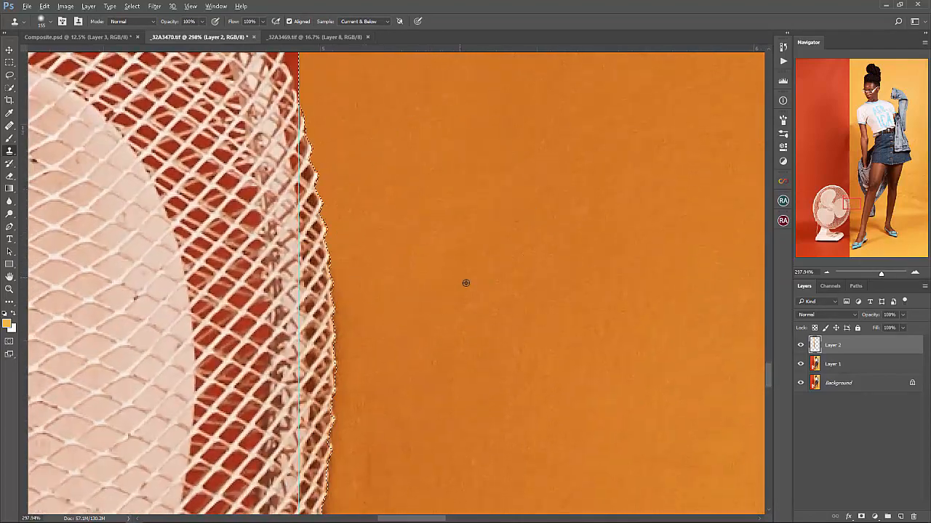
left_click(466, 283, "alt")
key("z")
mouse_move(465, 253)
left_mouse_down()
mouse_move(454, 346)
mouse_move(461, 326)
mouse_move(480, 322)
left_mouse_up()
key("s")
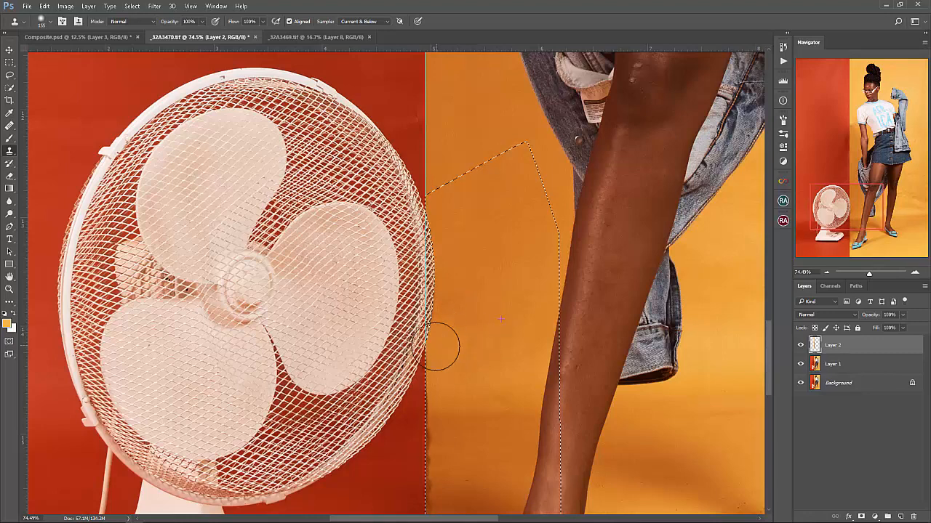
left_click_drag(457, 285, 435, 205)
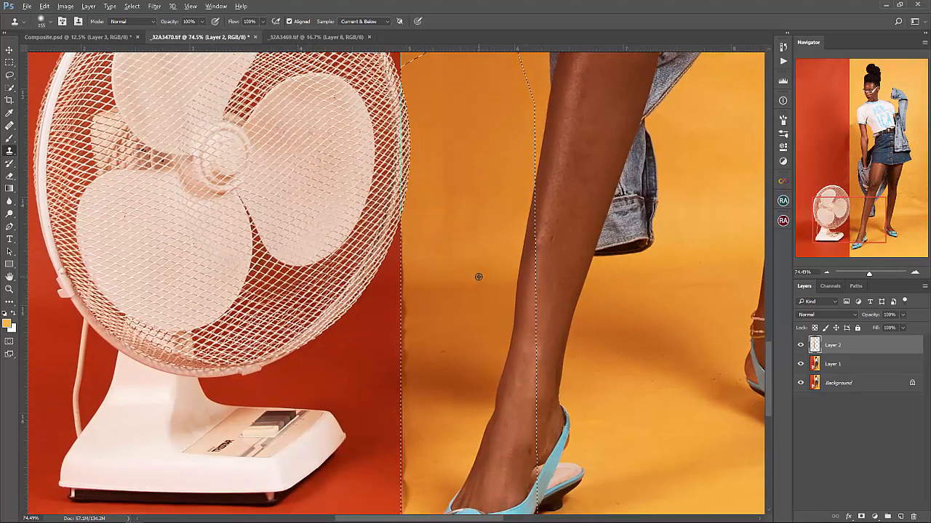
left_click(472, 283, "alt")
mouse_move(417, 282)
left_mouse_down()
mouse_move(417, 247)
mouse_move(405, 332)
mouse_move(392, 355)
mouse_move(399, 409)
mouse_move(413, 366)
mouse_move(428, 195)
left_mouse_up()
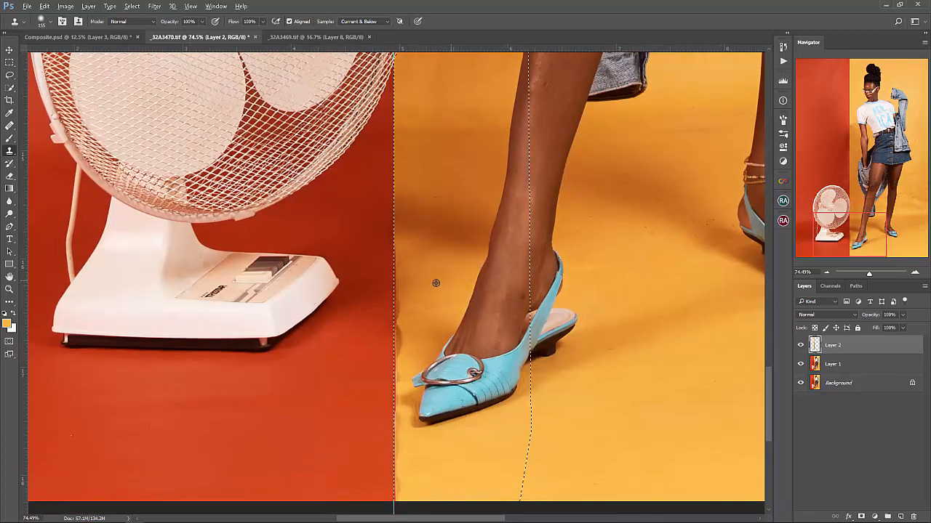
Reduce the Clone Stamp to 105 px and clone yellow backdrop along the guide beside the model's ankle
left_click(436, 283, "alt")
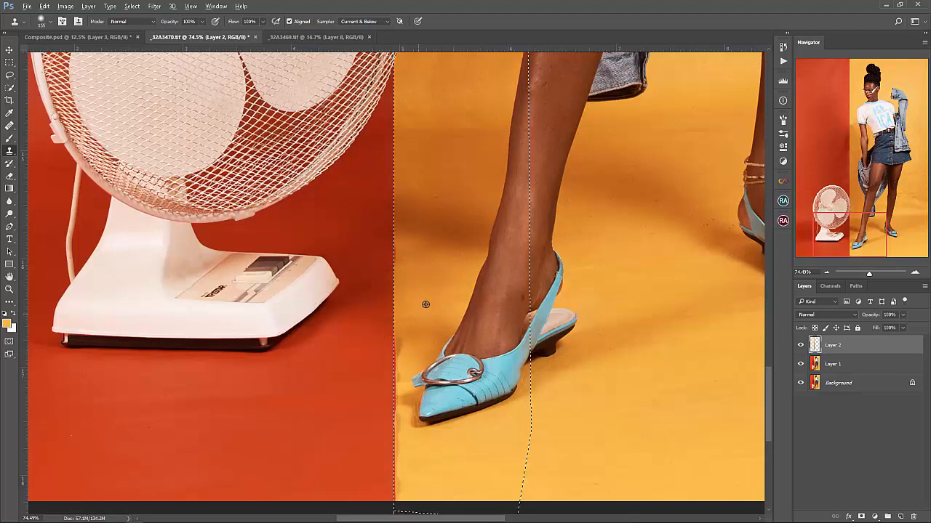
right_click(426, 303)
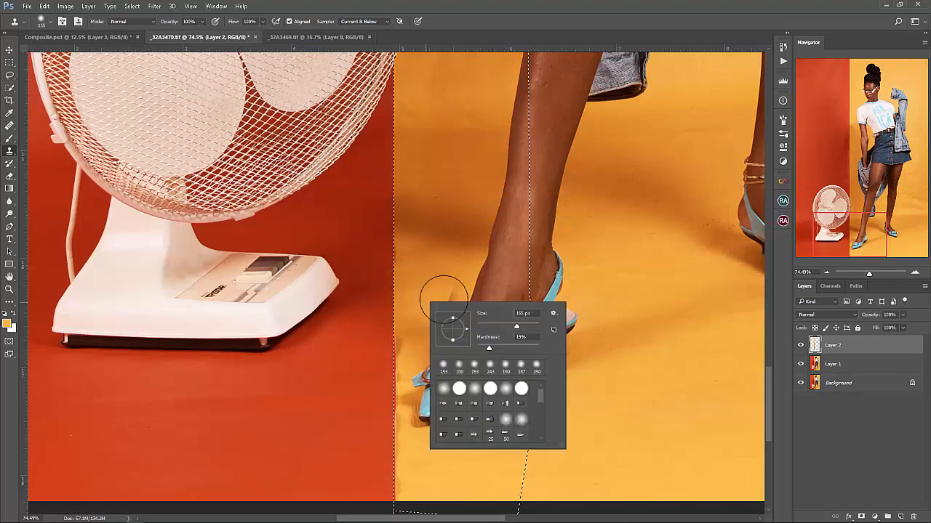
left_click(413, 328)
left_click_drag(434, 256, 438, 263)
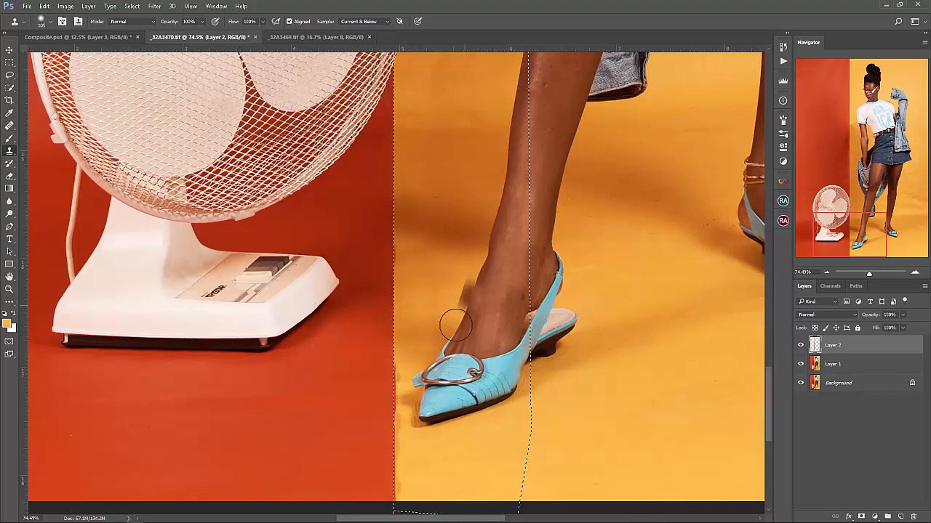
Clone yellow backdrop over the edge along the guide near the shoe's buckle, using brush sizes of 73 px and 50 px
right_click(415, 347)
left_click_drag(507, 364, 501, 365)
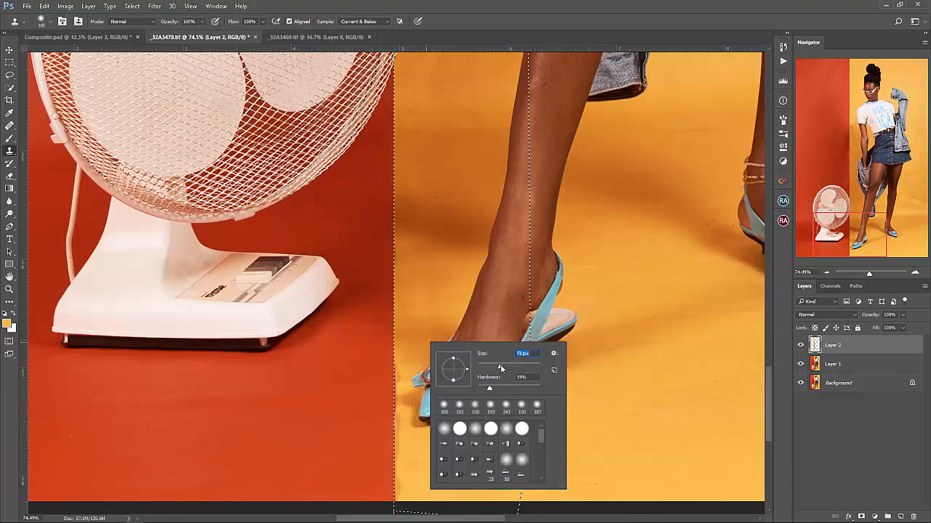
left_click(370, 512)
left_click_drag(406, 355, 423, 361)
right_click(417, 346)
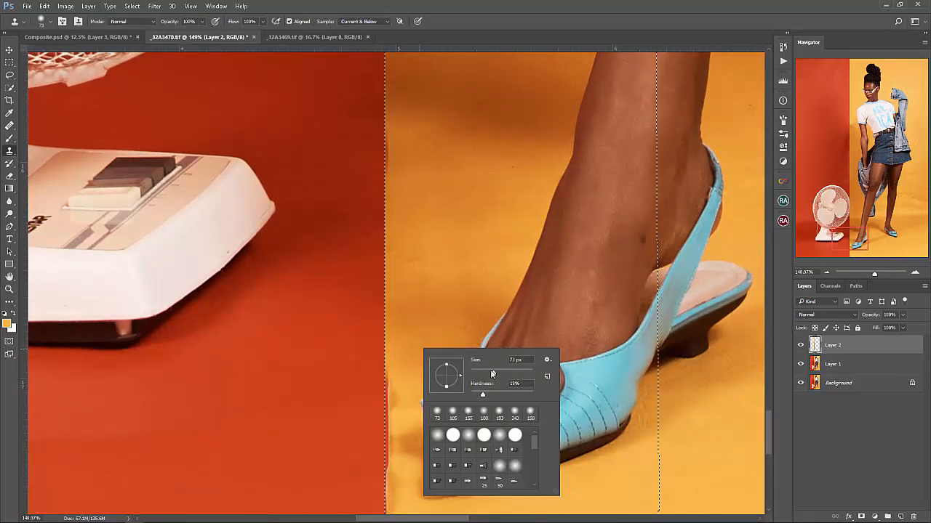
left_click_drag(492, 373, 486, 373)
left_click(405, 358)
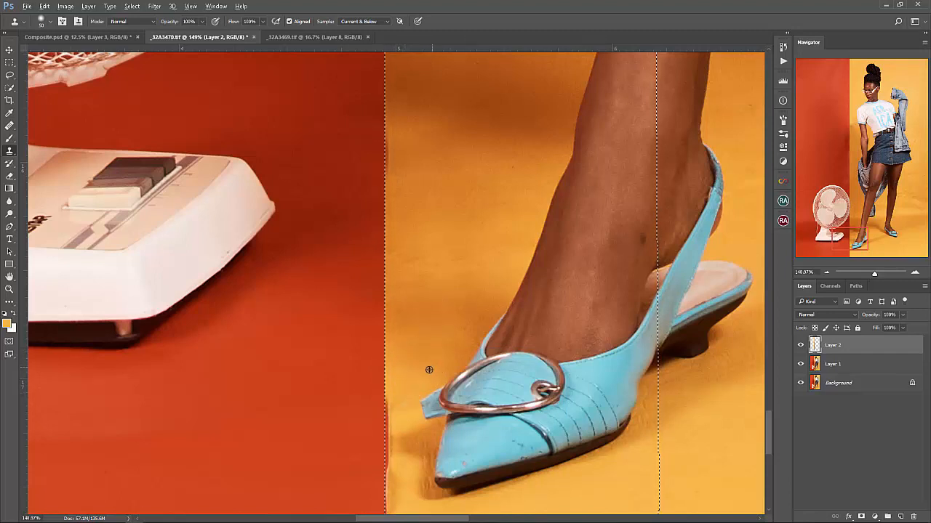
Paint sampled yellow beside the guide near the shoe's buckle with a soft 67 px Brush at 50% opacity and 30% flow
key("b")
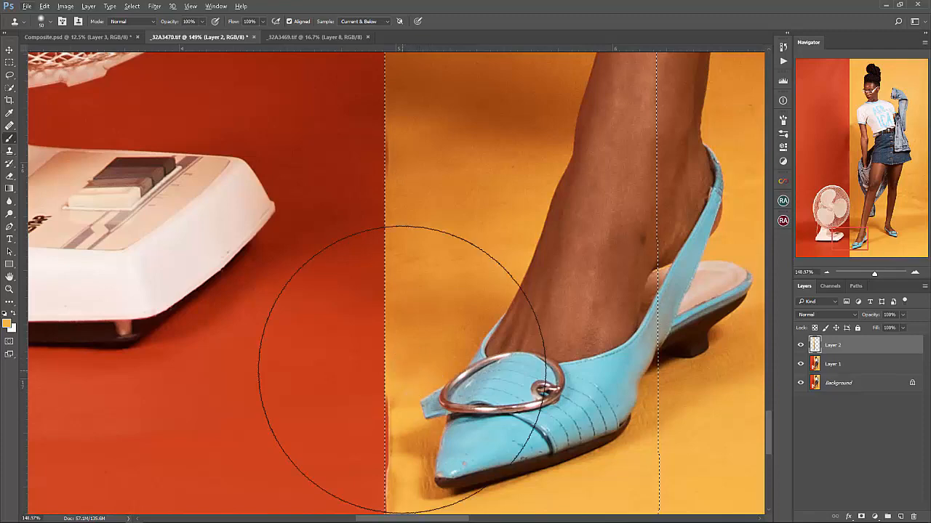
right_click(415, 356)
left_click_drag(514, 368, 501, 371)
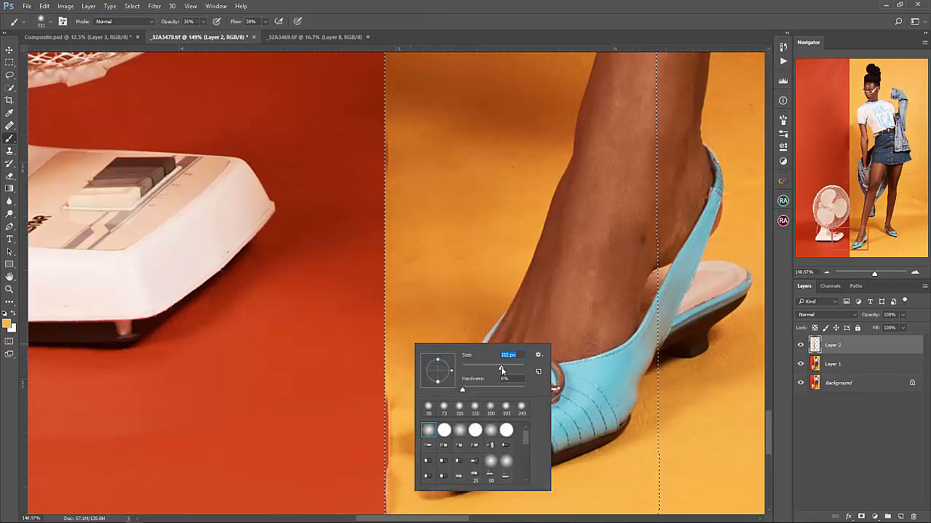
key("Return")
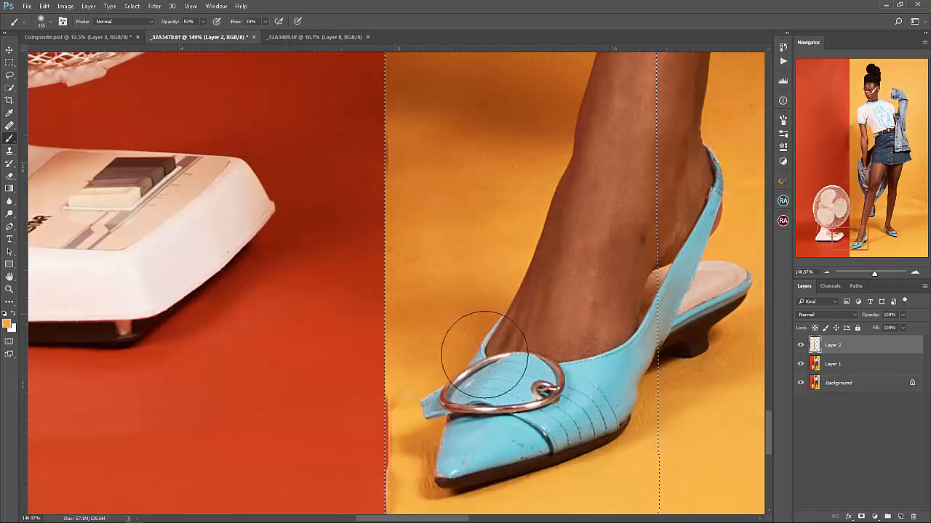
right_click(532, 345)
left_click(566, 353)
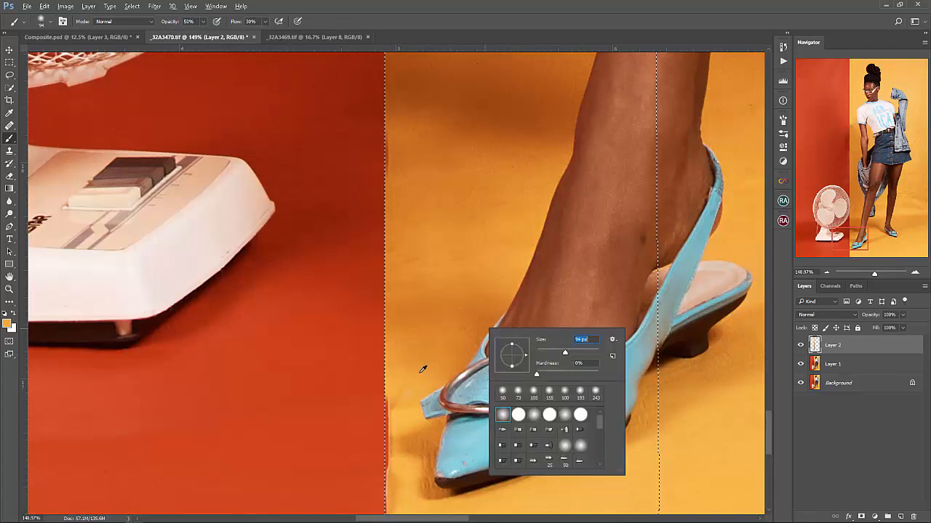
left_click(413, 362, "alt")
right_click(415, 377)
left_click(486, 399)
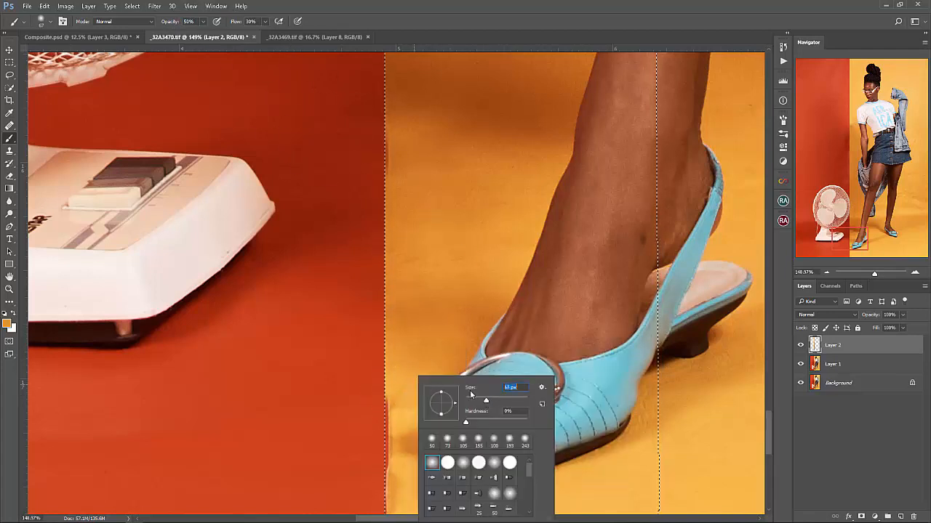
left_click(411, 385)
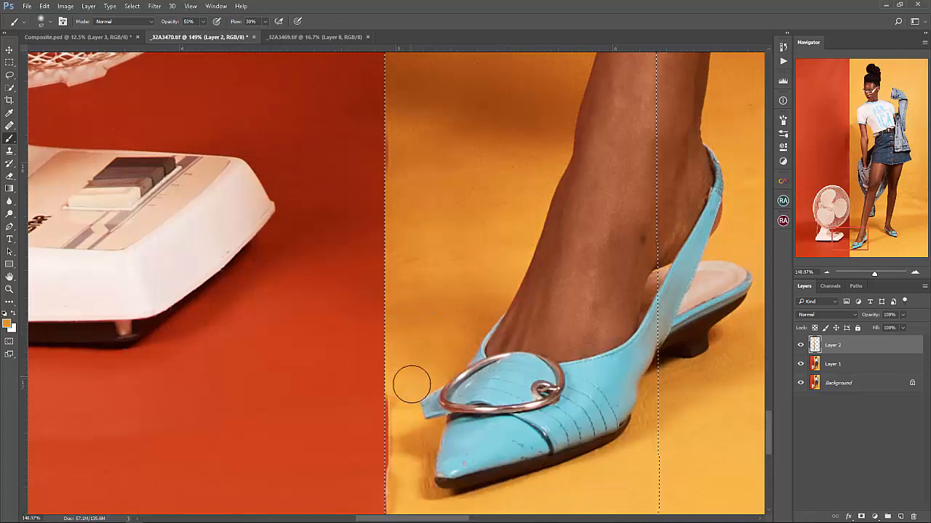
Sample nearby backdrop tones and paint over the red fringe along the guide beside the shoe's toe
left_click(401, 423, "alt")
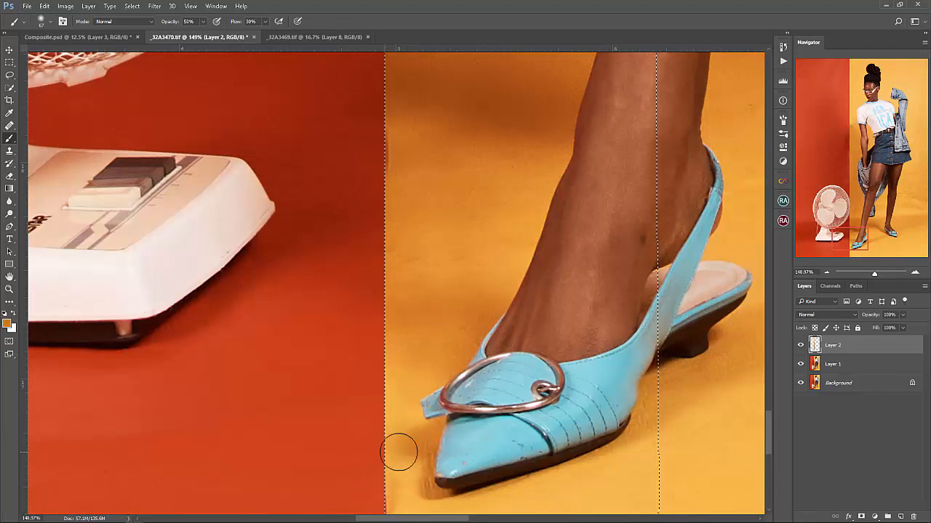
left_click(397, 408, "alt")
left_click(385, 368, "alt")
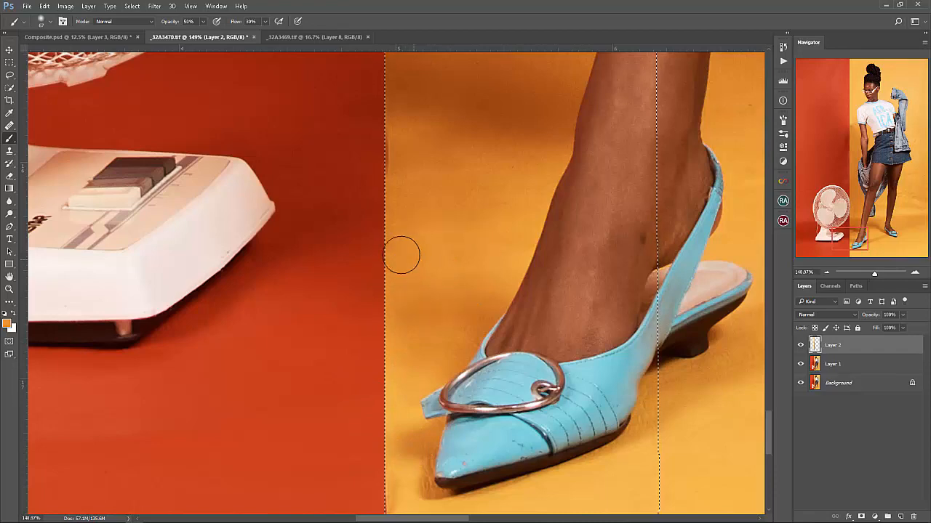
Sample the light yellow floor and paint over the uneven edge along the guide from below the shoe to the image's lower border
key("z")
left_click_drag(457, 272, 424, 343)
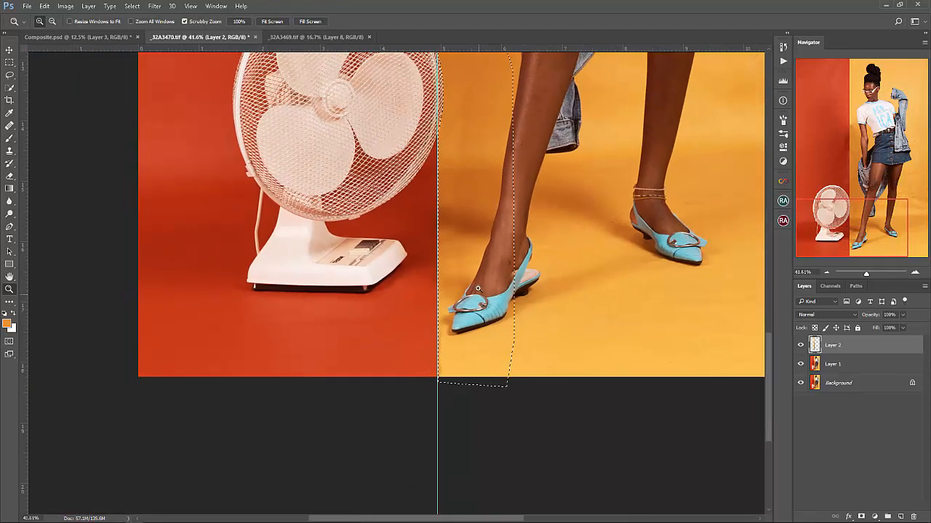
left_click_drag(474, 357, 505, 349)
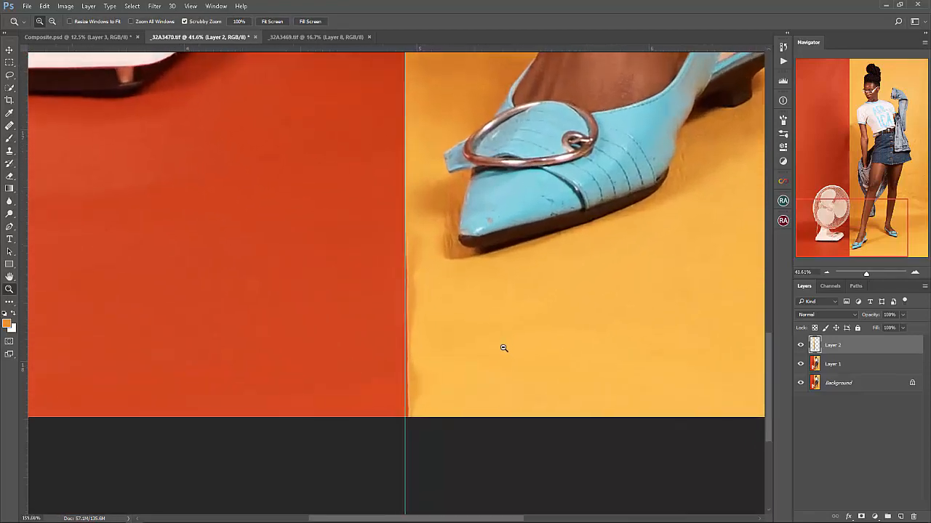
key("b")
left_click(444, 362, "alt")
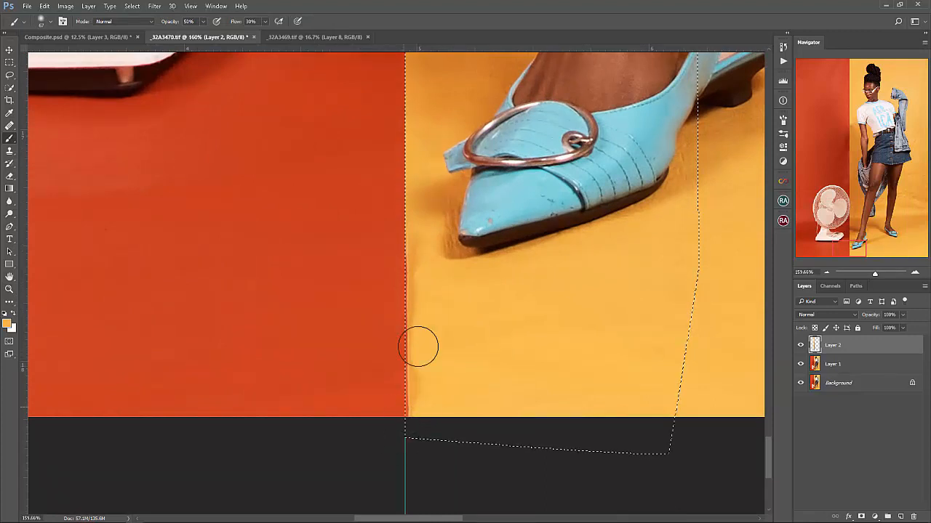
mouse_move(396, 416)
left_mouse_down()
mouse_move(424, 287)
mouse_move(412, 341)
mouse_move(401, 266)
mouse_move(394, 297)
left_mouse_up()
mouse_move(397, 384)
left_mouse_down()
mouse_move(408, 313)
mouse_move(397, 240)
mouse_move(402, 341)
left_mouse_up()
key("z")
left_click_drag(466, 249, 438, 308)
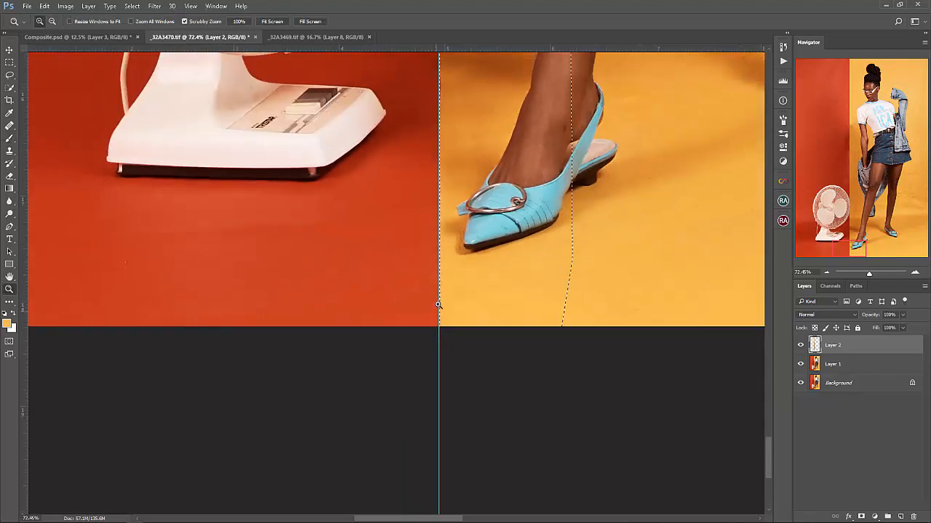
Replace the selection with a rectangular one covering the whole yellow backdrop, from the guide to the photo's outer edge
left_click_drag(489, 248, 461, 280)
left_click_drag(527, 187, 511, 187)
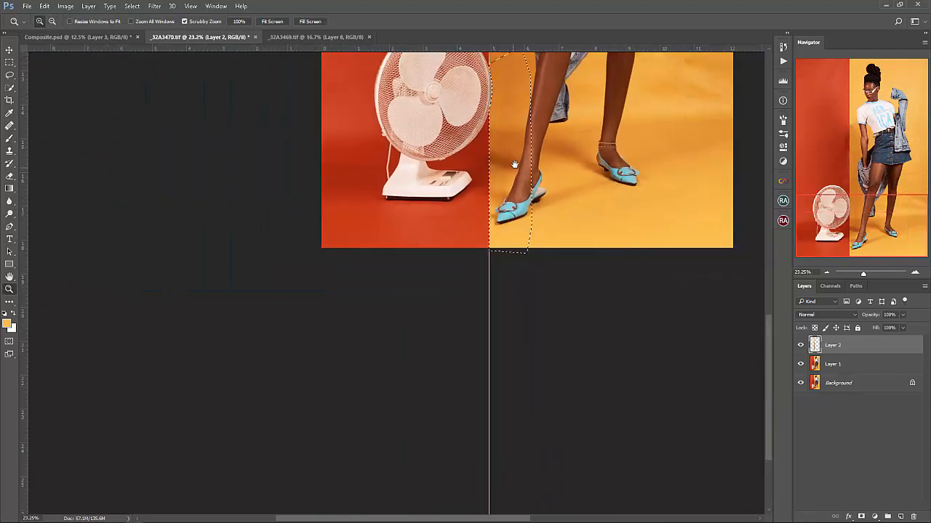
left_click_drag(537, 157, 529, 185)
key("ctrl+d")
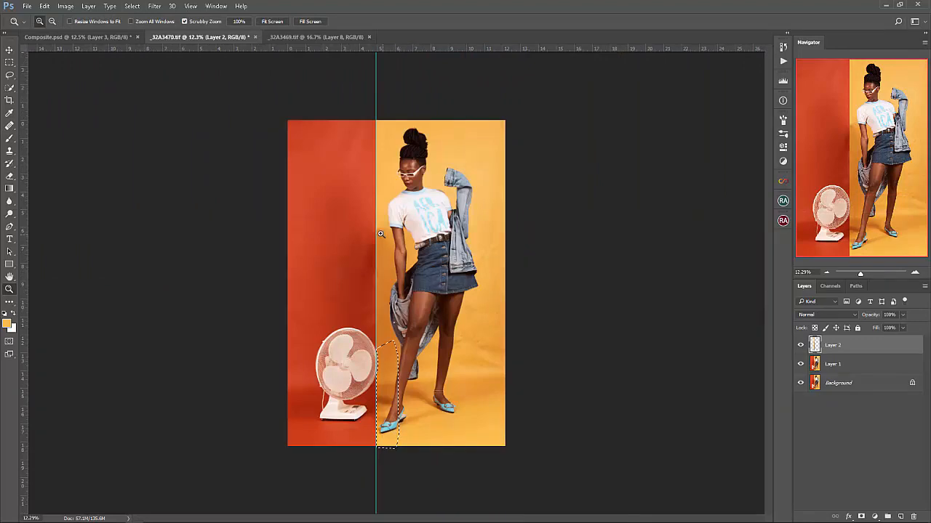
left_click_drag(338, 229, 382, 215)
left_click_drag(381, 214, 349, 263)
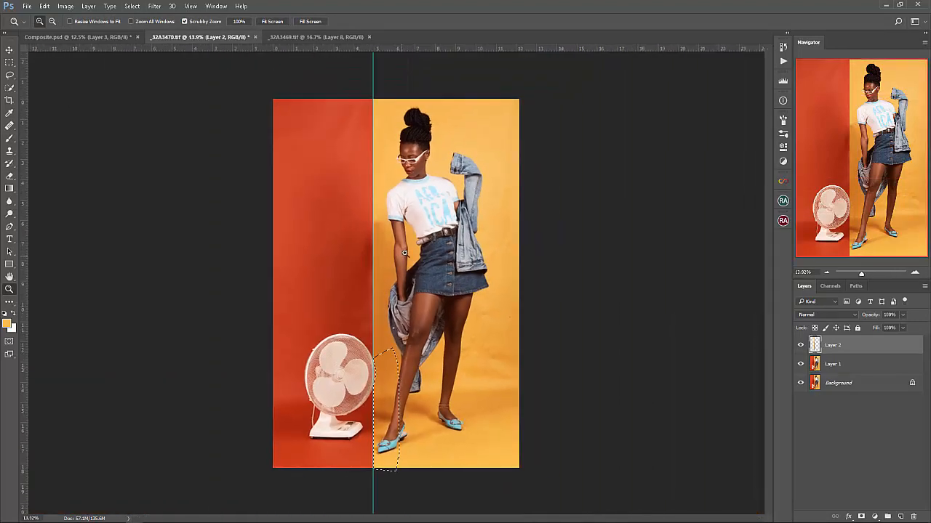
key("m")
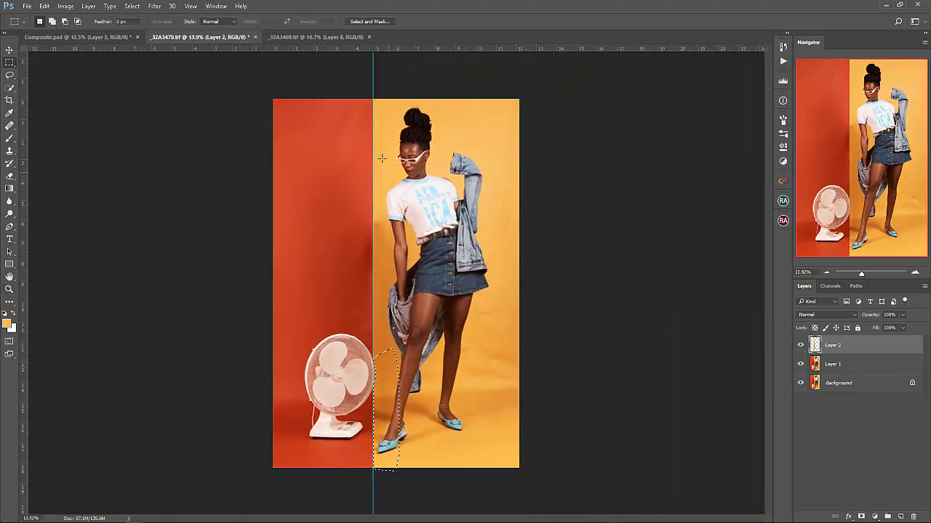
left_click(371, 109)
left_click_drag(372, 95, 537, 487)
Enlarge the soft Brush and blend sampled orange tones along the guide beside the model's arm at 50% opacity and 30% flow
key("z")
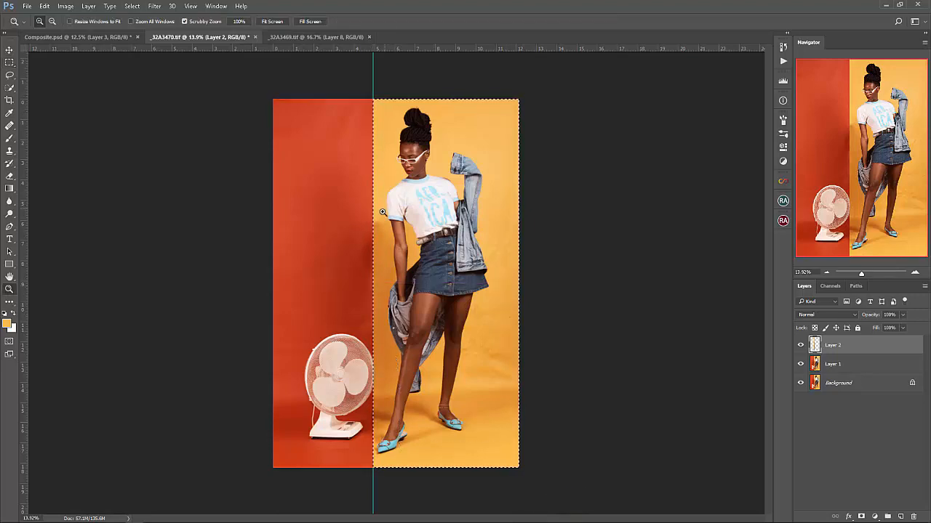
left_click_drag(382, 212, 413, 233)
key("b")
right_click(384, 279)
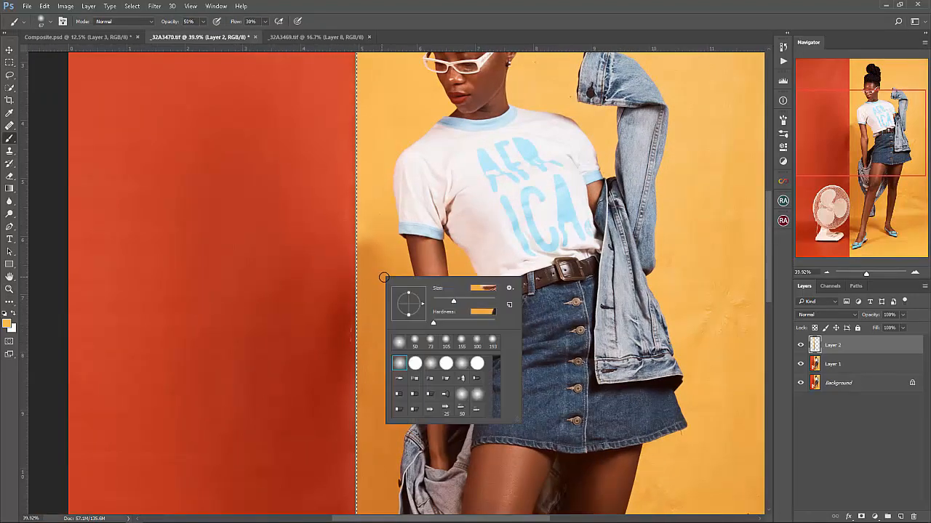
left_click_drag(468, 304, 480, 302)
left_click(369, 277, "alt")
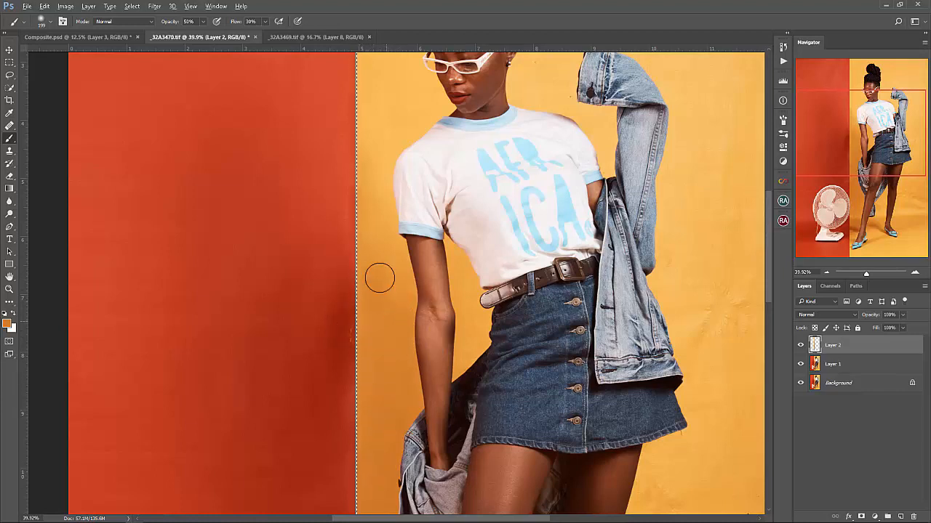
left_click_drag(379, 369, 376, 413)
left_click(365, 246)
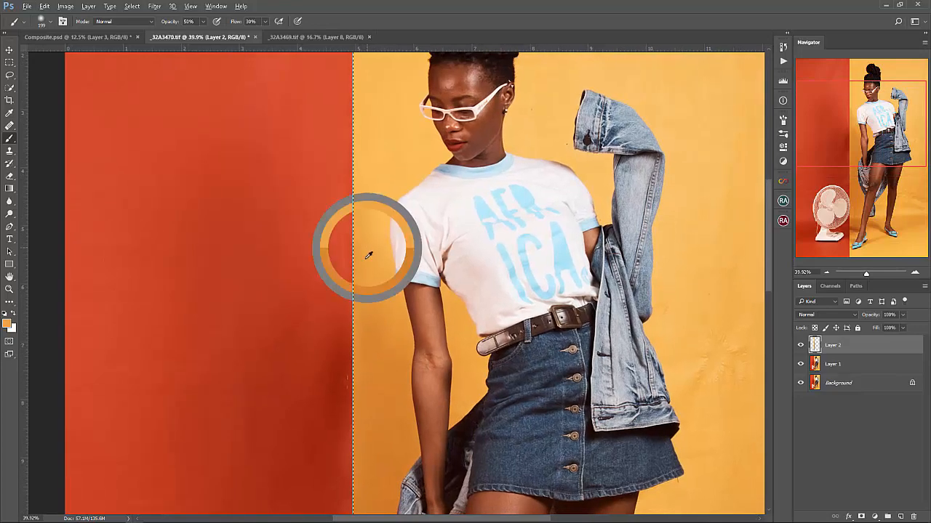
left_click(374, 252, "alt")
Blend a darker sampled orange into the yellow backdrop beside the model's forearm, enlarging the Brush to 500 px
key("z")
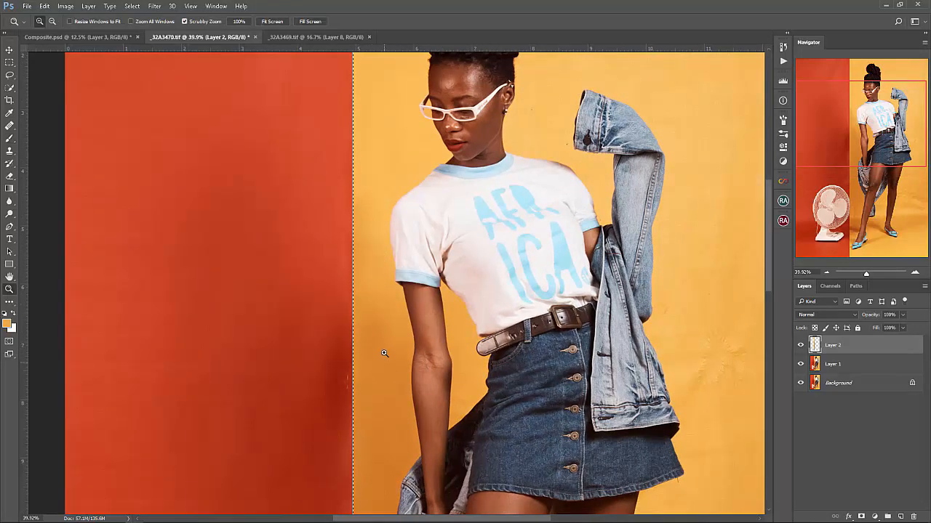
left_click_drag(382, 353, 356, 401)
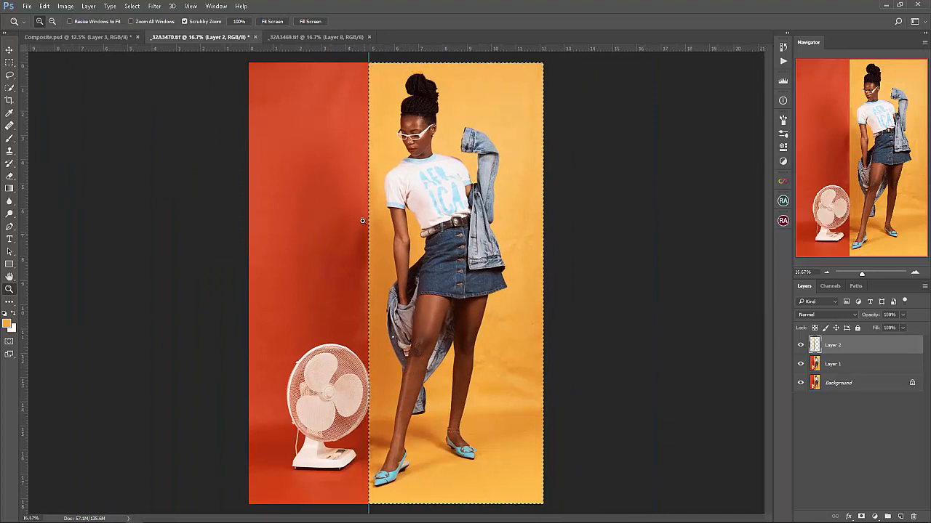
key("b")
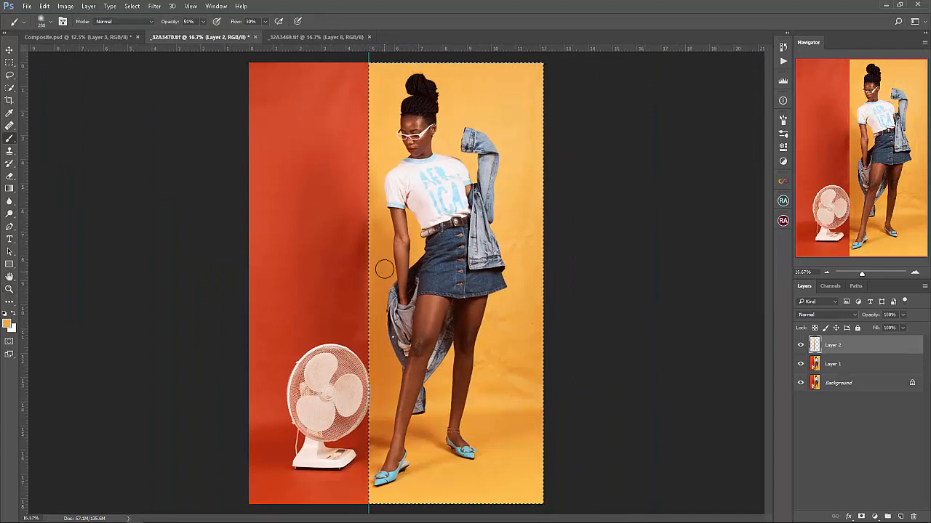
key("bracketright")
key("bracketright")
key("bracketright")
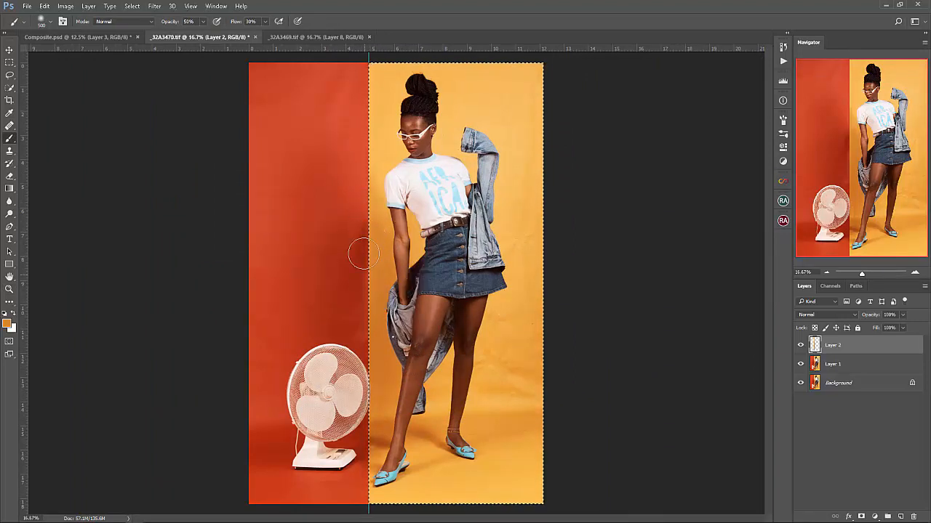
Paint sampled orange tones over the backdrop between the fan and the model's leg, reducing the soft Brush to 250 px
key("z")
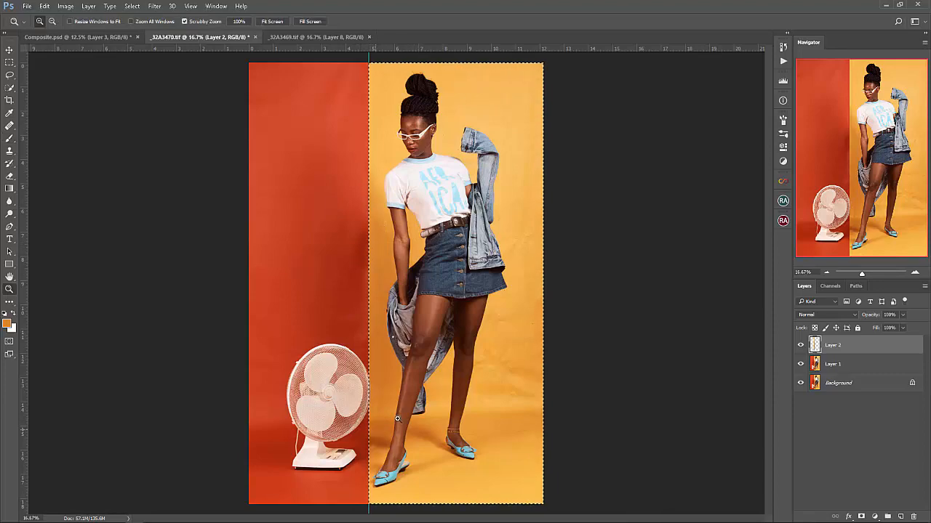
mouse_move(398, 419)
left_mouse_down()
mouse_move(378, 376)
mouse_move(370, 270)
left_mouse_up()
key("b")
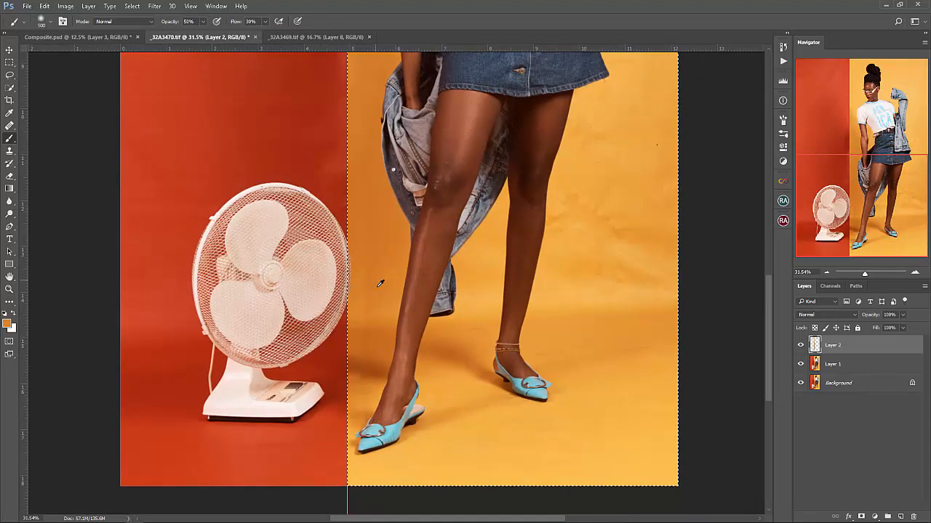
right_click(415, 295)
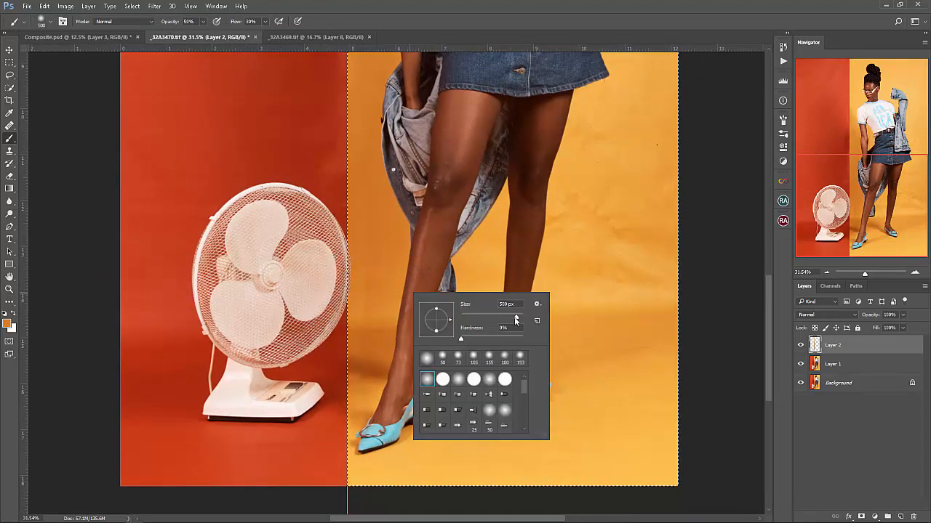
left_click_drag(516, 321, 502, 320)
key("Return")
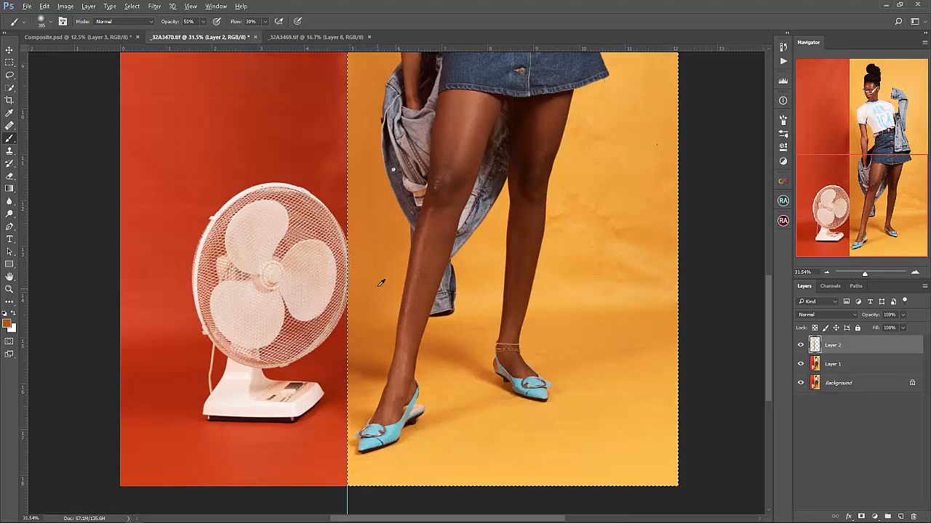
key("bracketleft")
key("bracketleft")
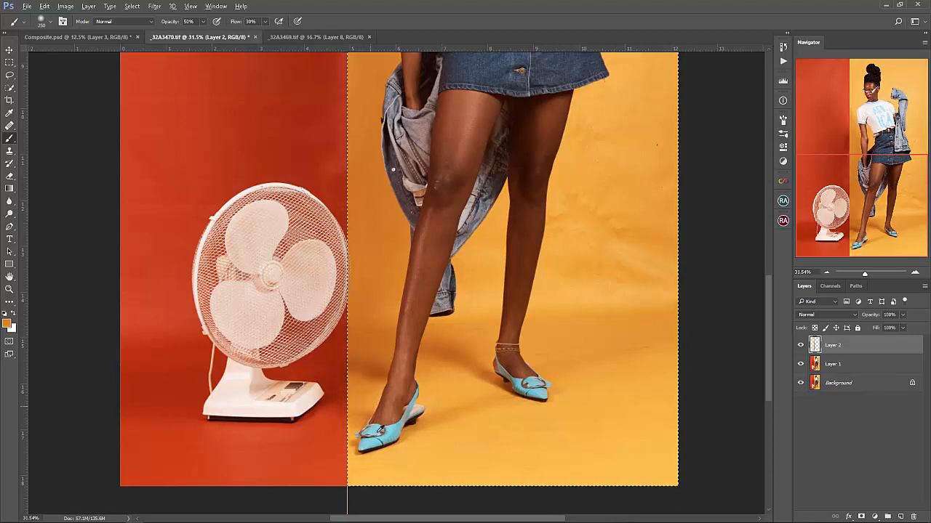
Smooth the yellow floor around the model's feet with sampled tones, using a soft 322 px Brush
scroll(306, 411, "right", 5)
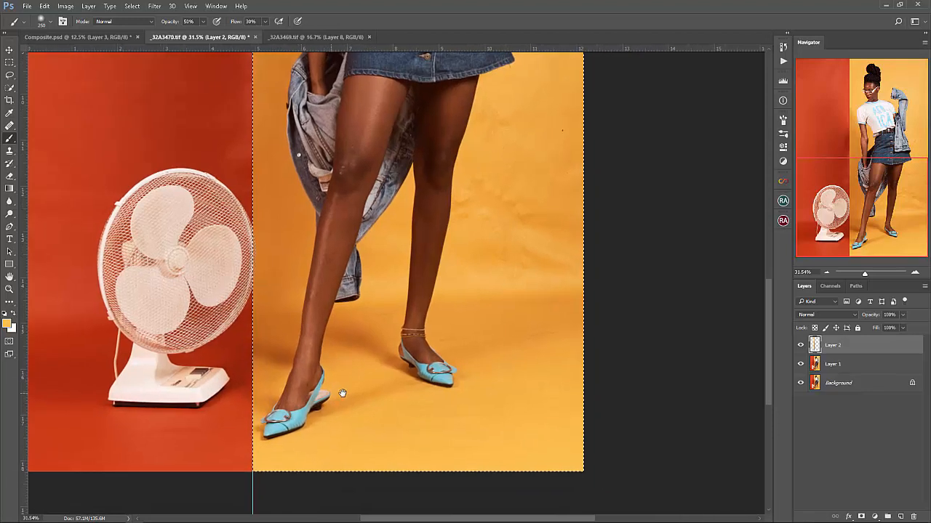
right_click(517, 413)
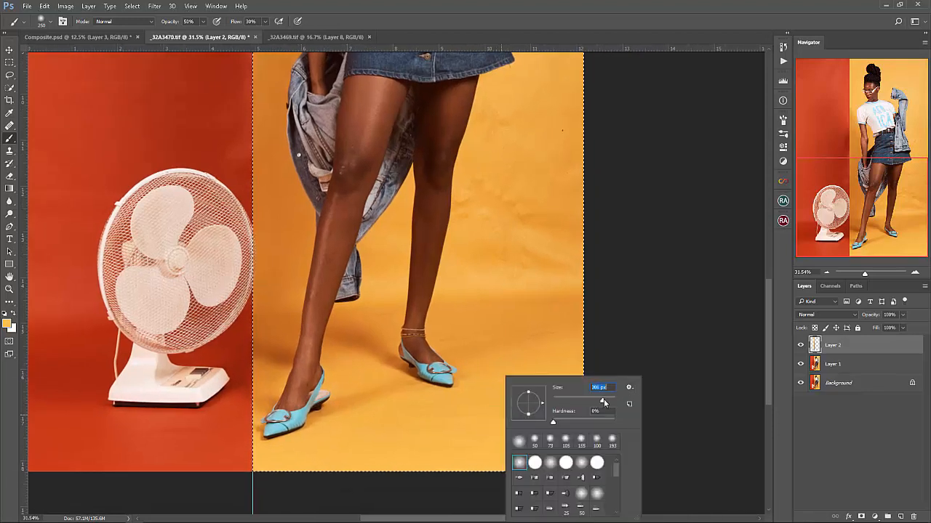
left_click(471, 442, "alt")
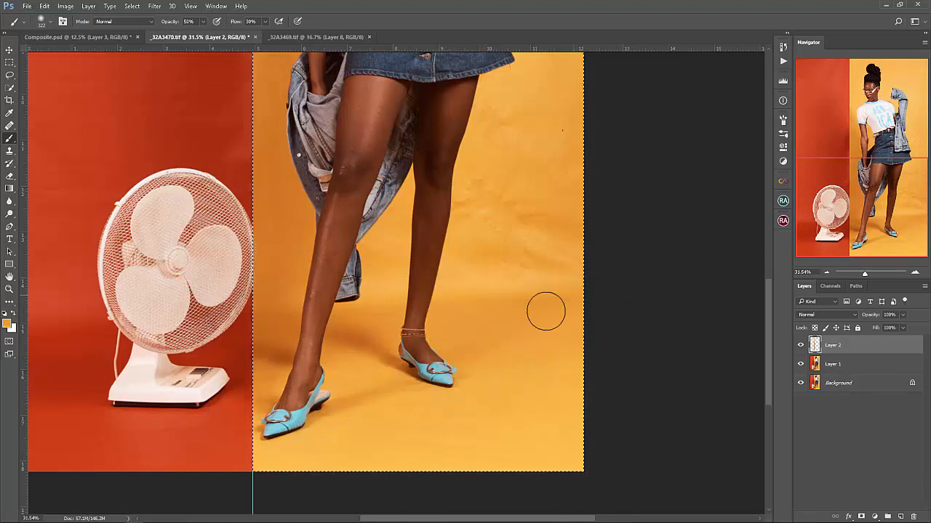
left_click(375, 292, "alt")
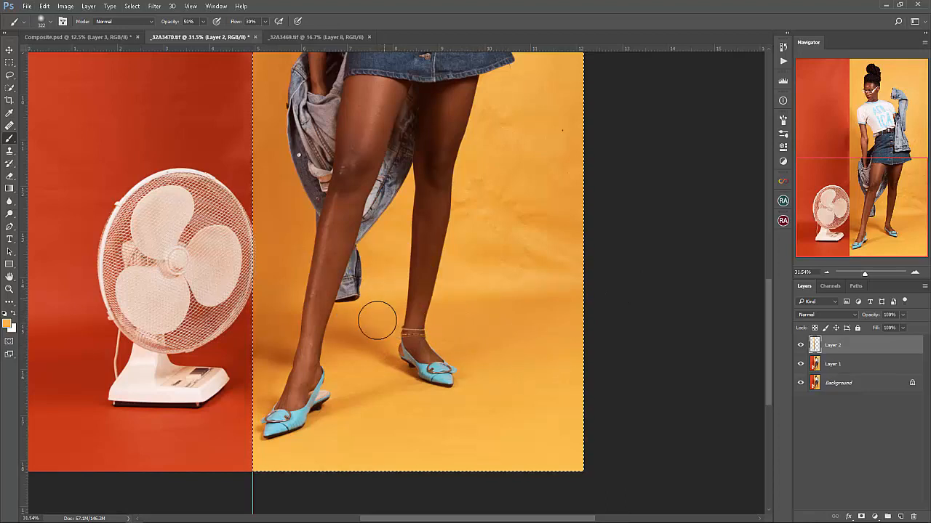
left_click(356, 354, "alt")
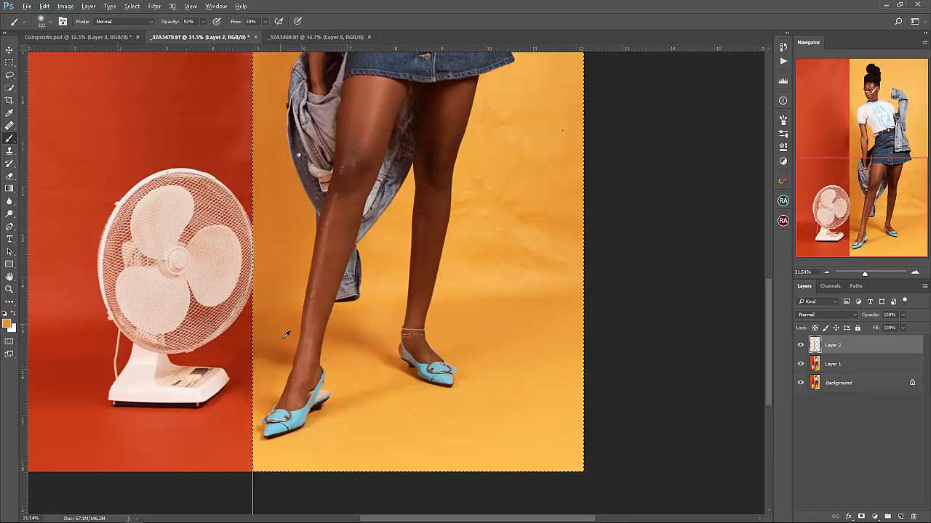
Save the retouched _32A3470.tif photo
scroll(451, 357, "up", 3)
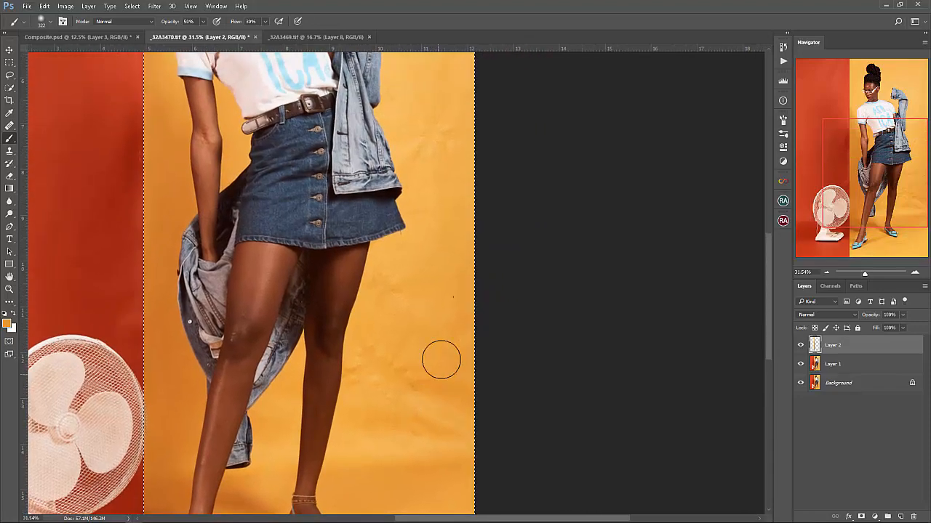
key("z")
scroll(429, 346, "down", 3)
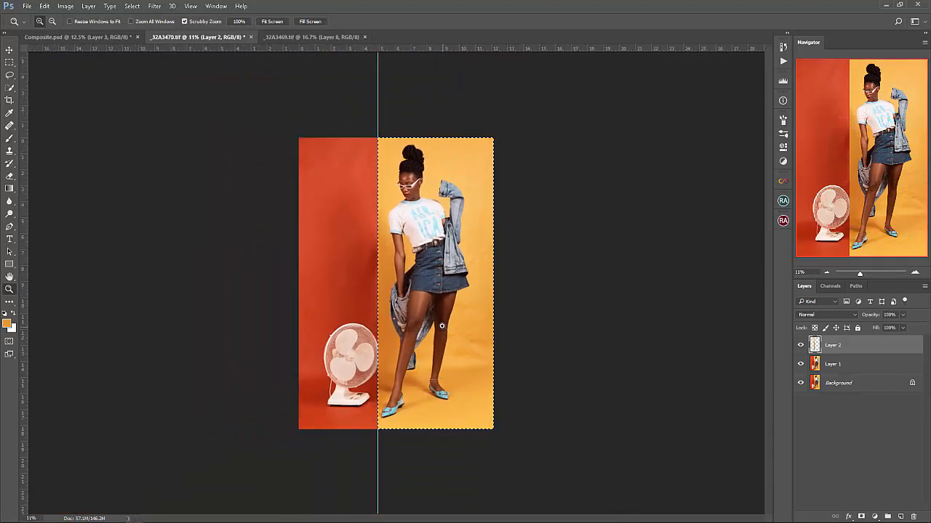
key("ctrl+s")
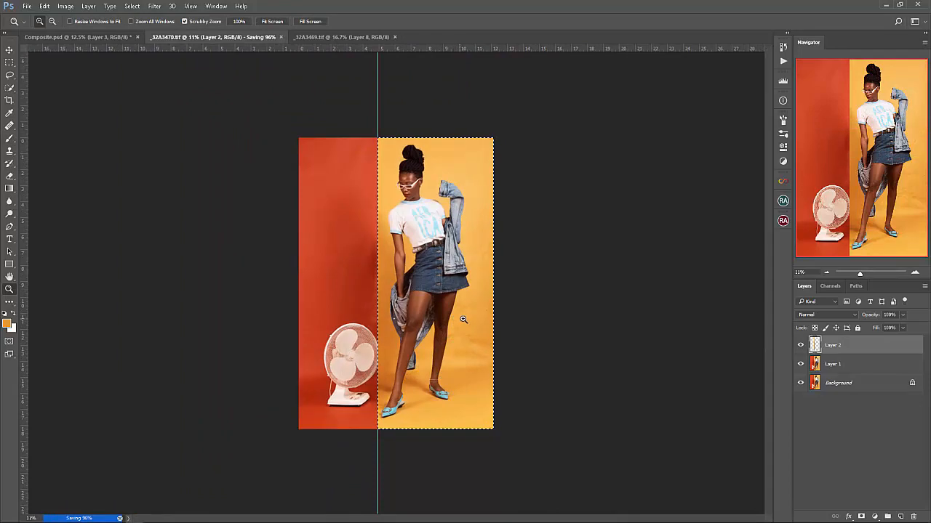
Clone clean floor over the specks and marks between the two shoes with a 50 px Clone Stamp at 100% opacity
scroll(482, 359, "up", 2)
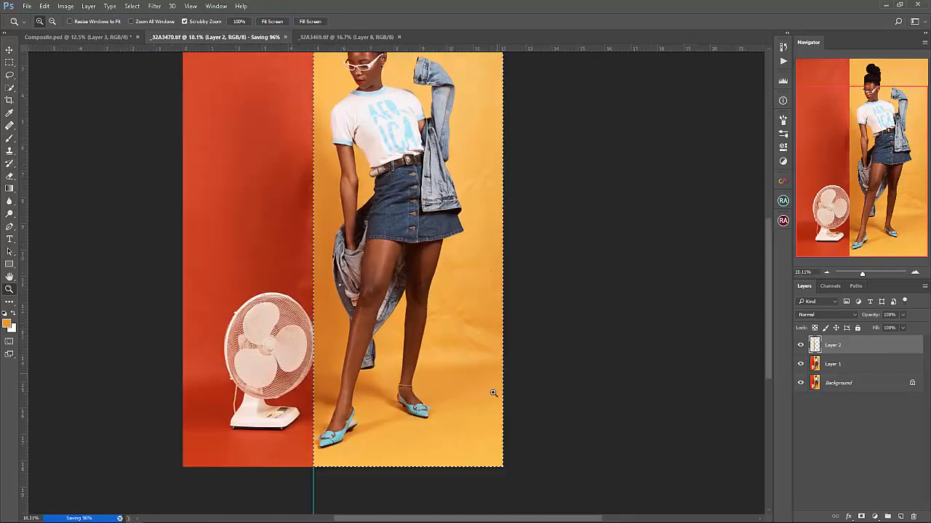
scroll(429, 391, "up", 6)
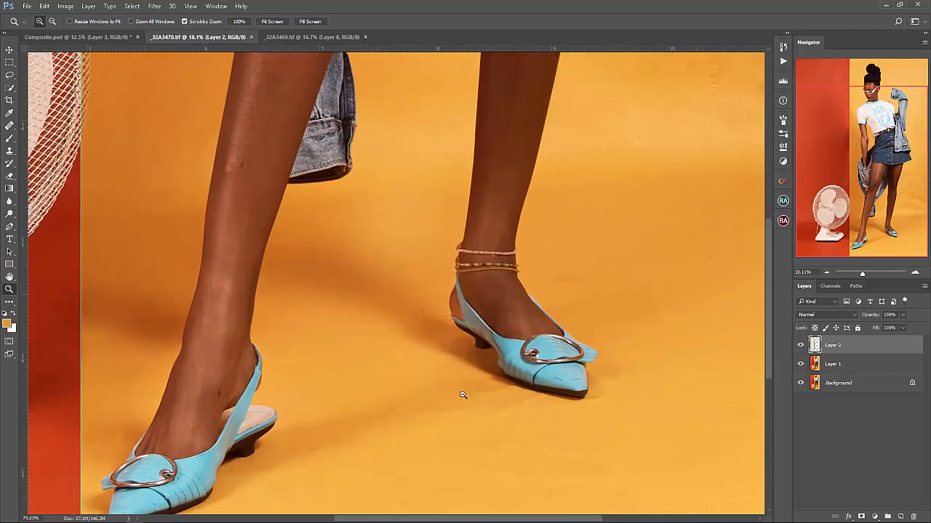
scroll(376, 409, "up", 2)
key("s")
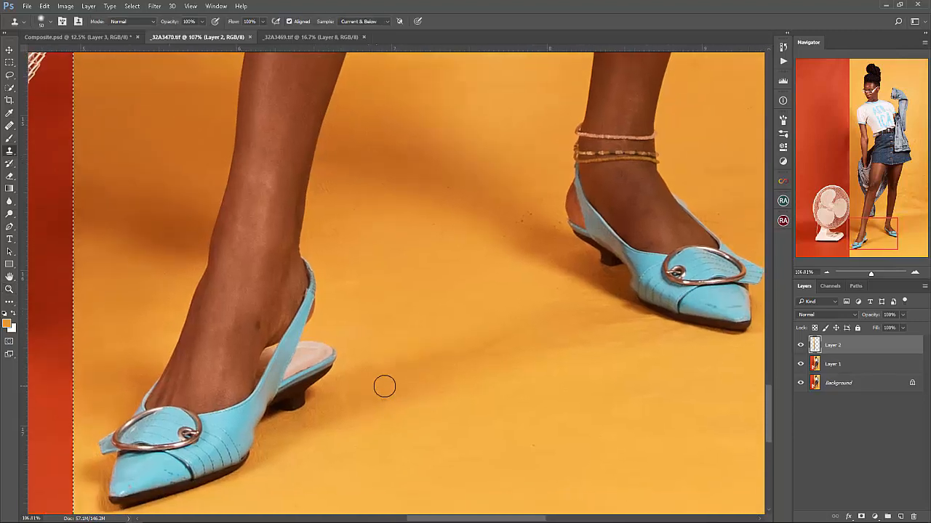
left_click(386, 396)
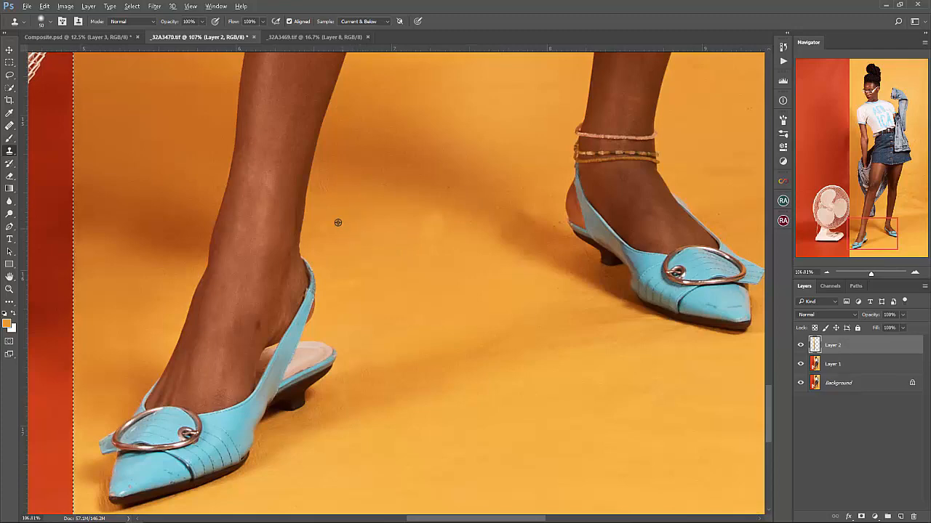
Paint sampled yellow over the uneven floor between the shoes with the soft 322 px Brush
key("z")
left_click_drag(461, 181, 425, 238)
left_click(416, 251)
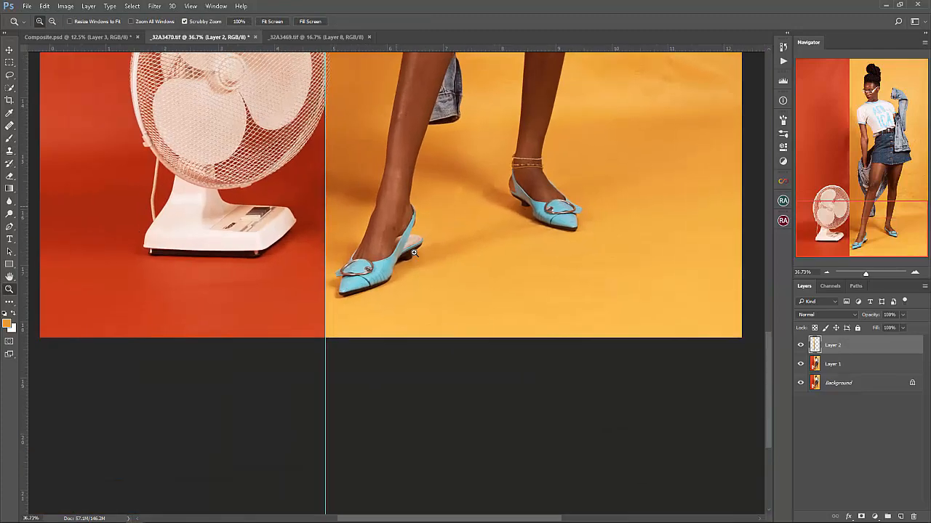
scroll(453, 204, "down", 1)
key("b")
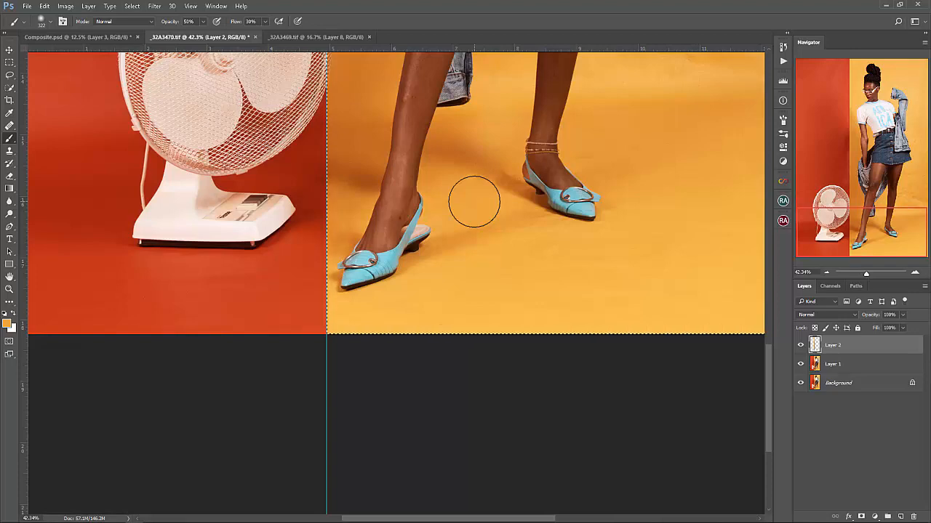
Refine the floor shading between the model's feet with sampled orange, reducing the soft Brush to 250 px
key("z")
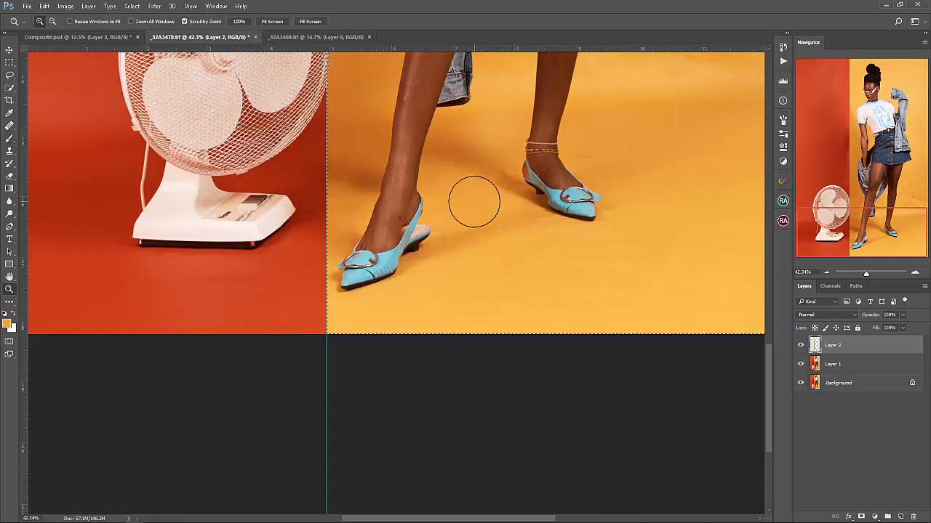
left_click(509, 263, "alt")
left_click(500, 251, "alt")
left_click_drag(515, 192, 445, 294)
key("b")
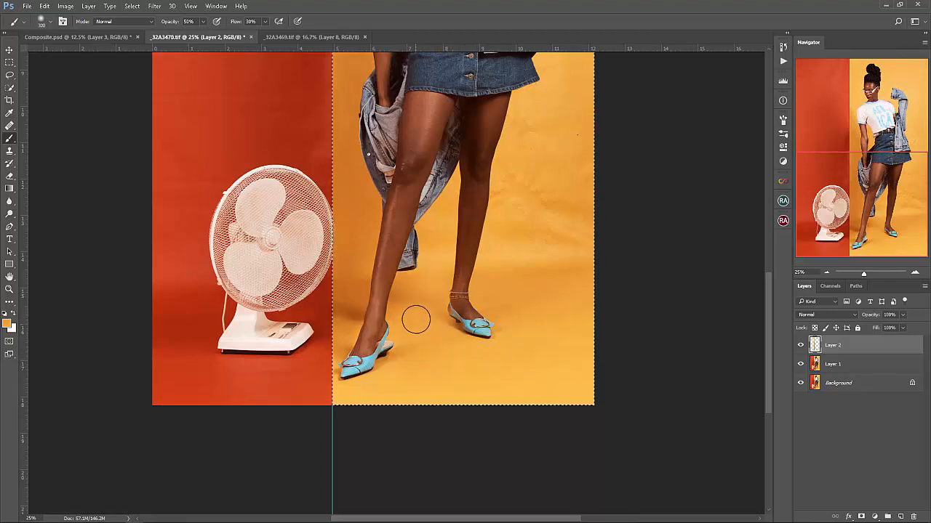
key("bracketleft")
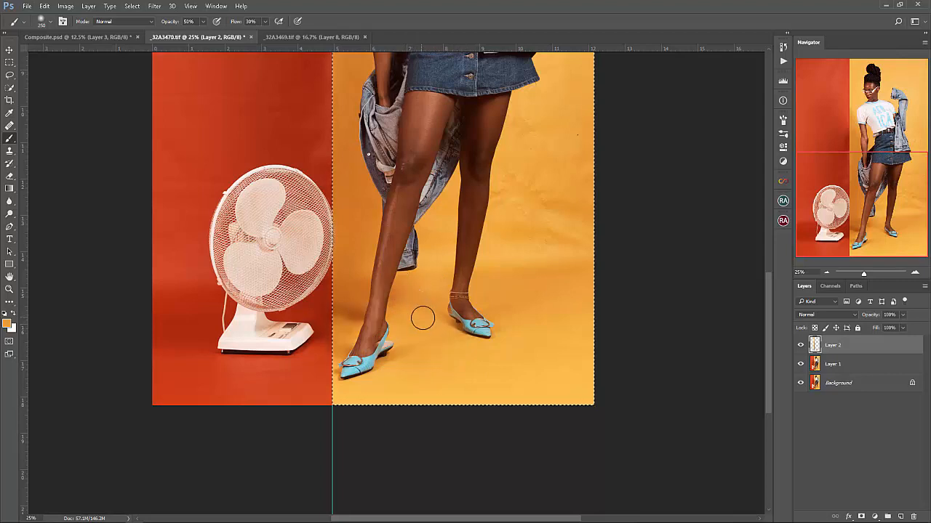
Blend the painted floor between the shoes with a soft 400 px Eraser at 39% opacity
key("e")
key("bracketright")
key("bracketright")
key("bracketright")
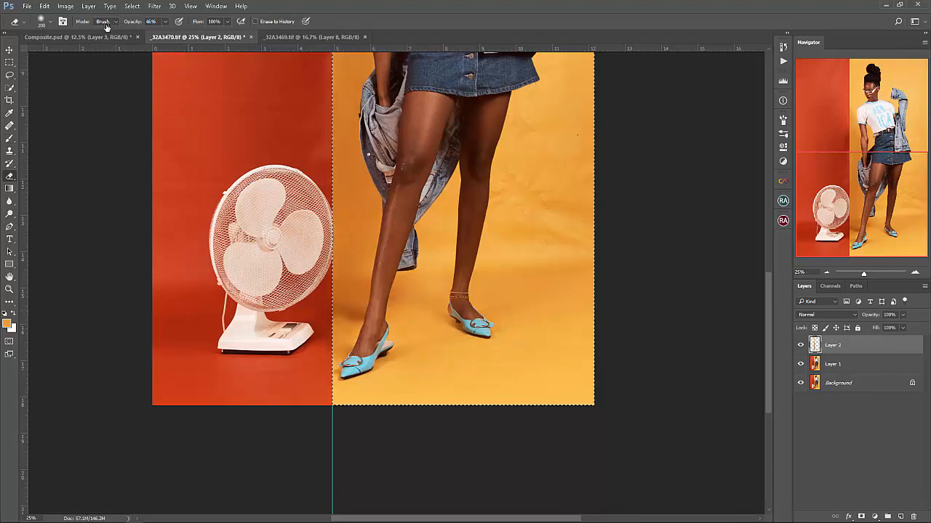
key("bracketright")
key("bracketright")
key("bracketright")
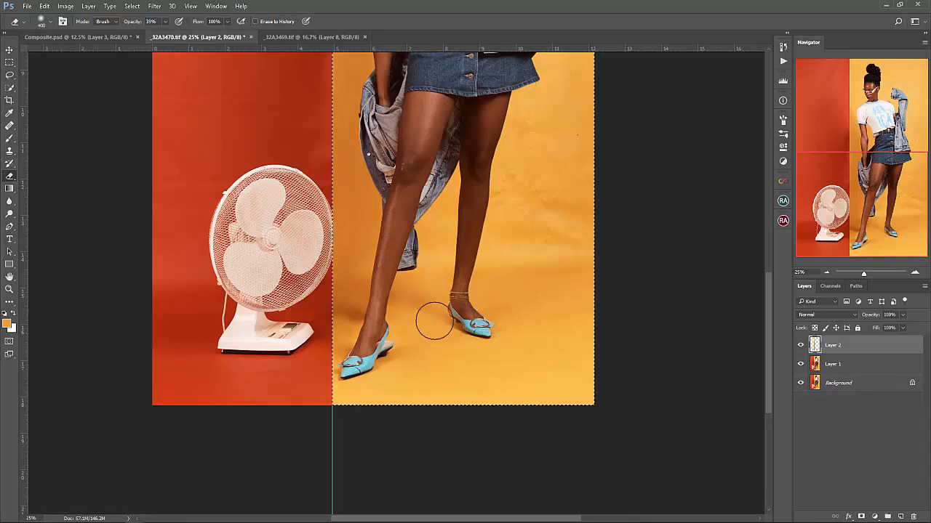
key("z")
left_click_drag(457, 295, 426, 320)
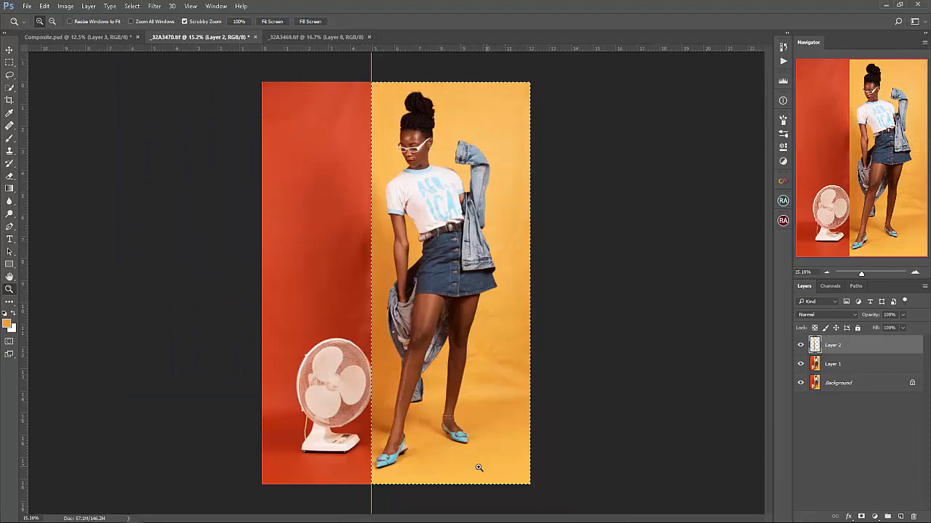
Paint sampled yellow over the floor and lower backdrop beside the model's legs with the soft Brush at 464 px
left_click_drag(479, 467, 511, 408)
key("b")
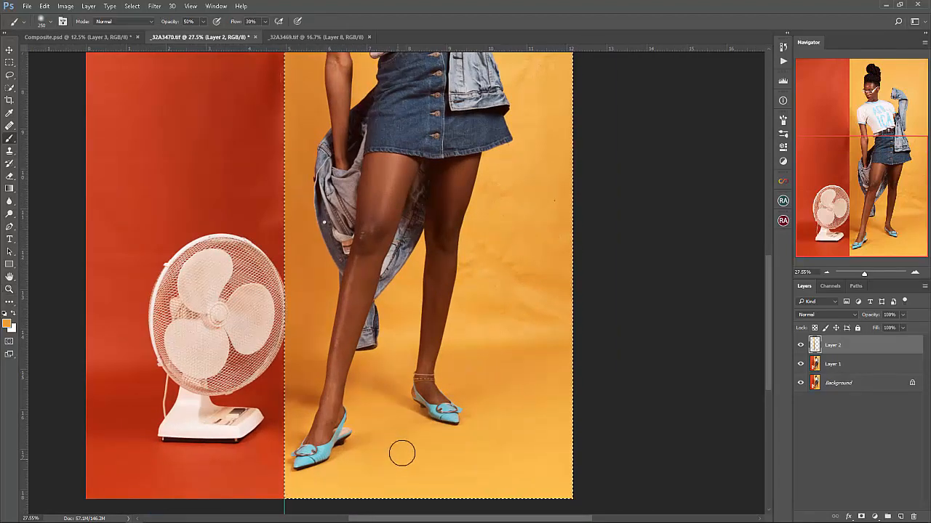
right_click(485, 445)
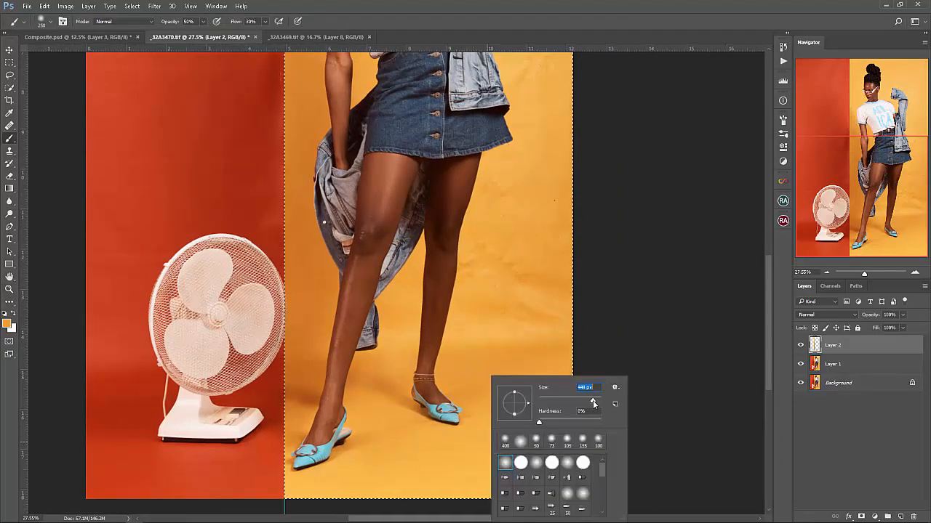
left_click(421, 490, "alt")
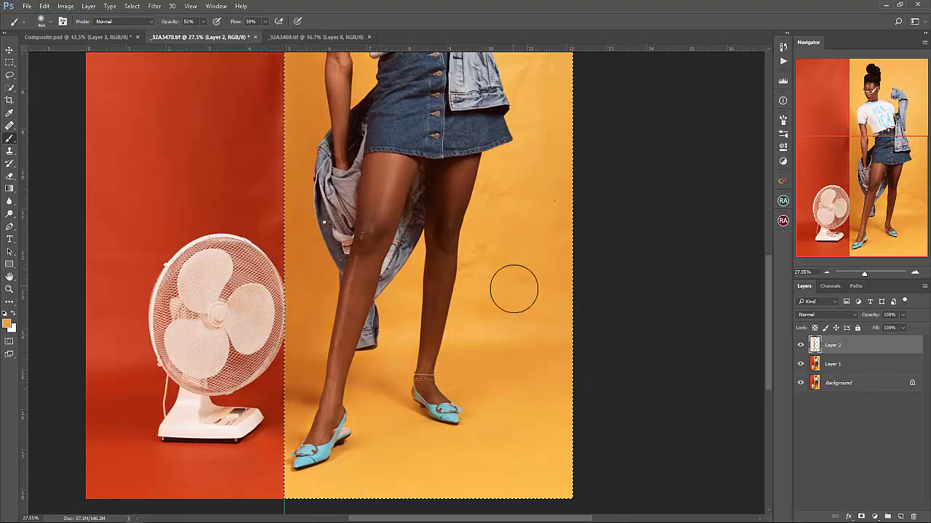
Smooth the wrinkled yellow backdrop beside the rear leg with sampled tones and the Brush reduced to 322 px
right_click(520, 252)
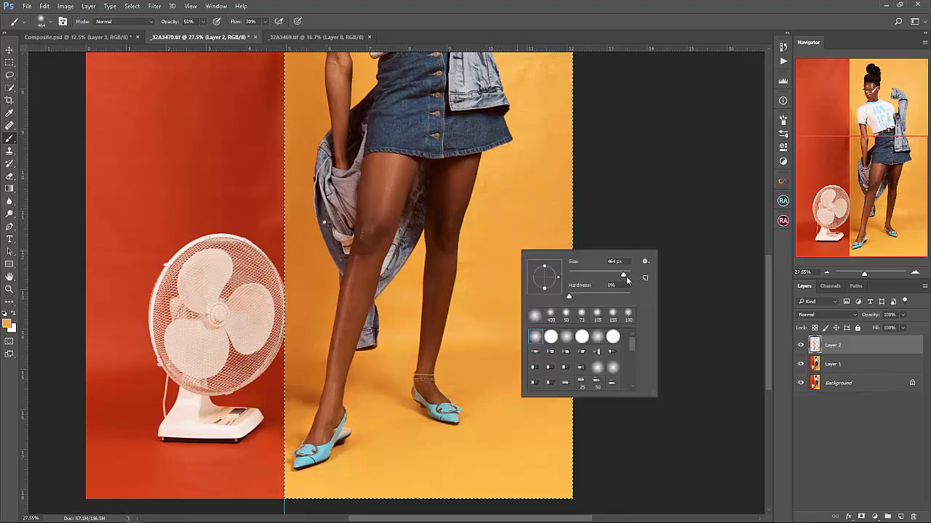
left_click(511, 254, "alt")
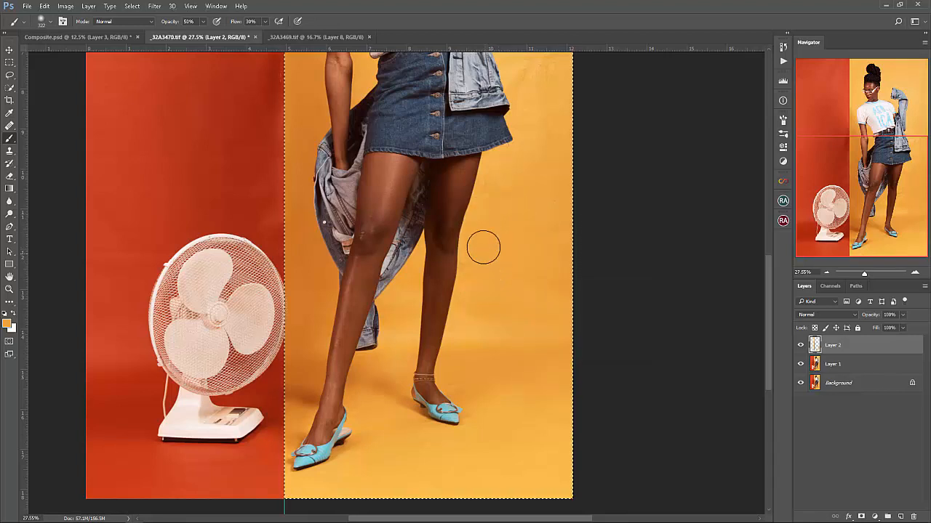
left_click(531, 301, "alt")
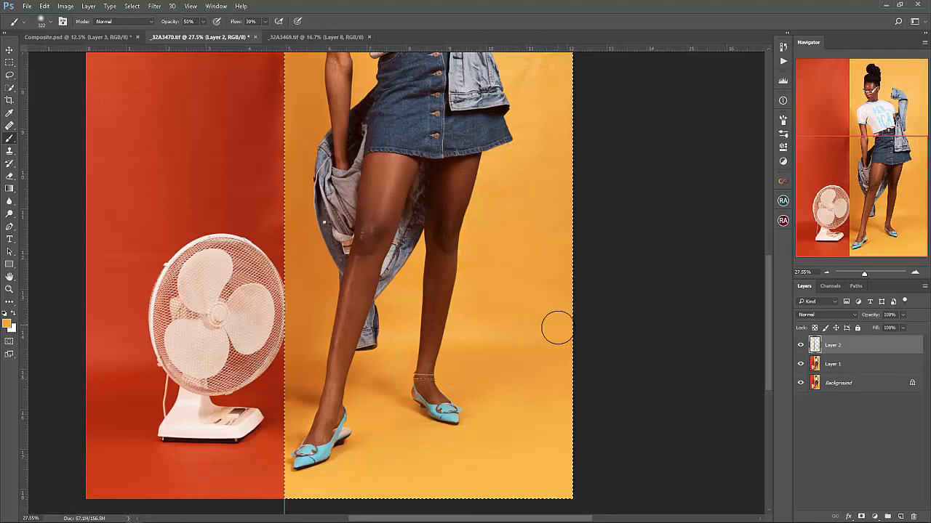
Even out the yellow backdrop and floor along the photo's outer edge with sampled yellow and a 700 px soft Brush
key("z")
left_click_drag(561, 320, 525, 336)
key("b")
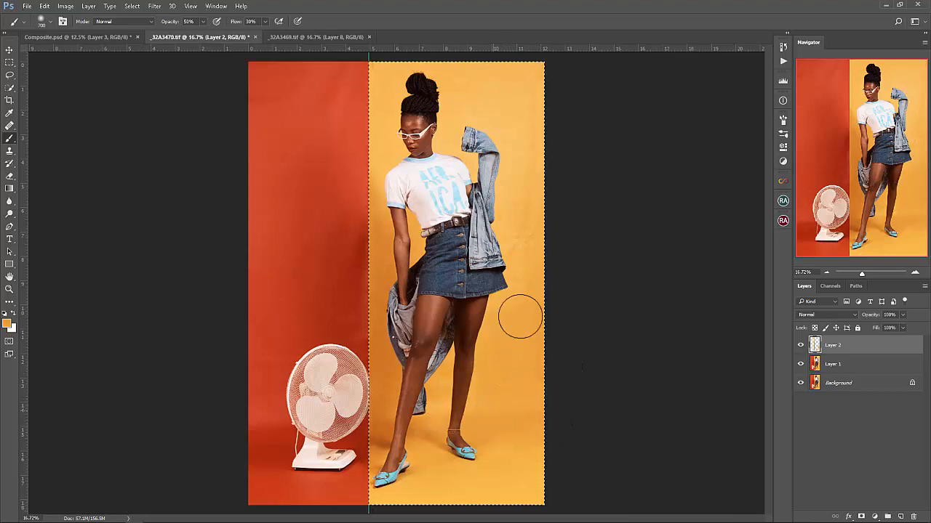
left_click(535, 483, "alt")
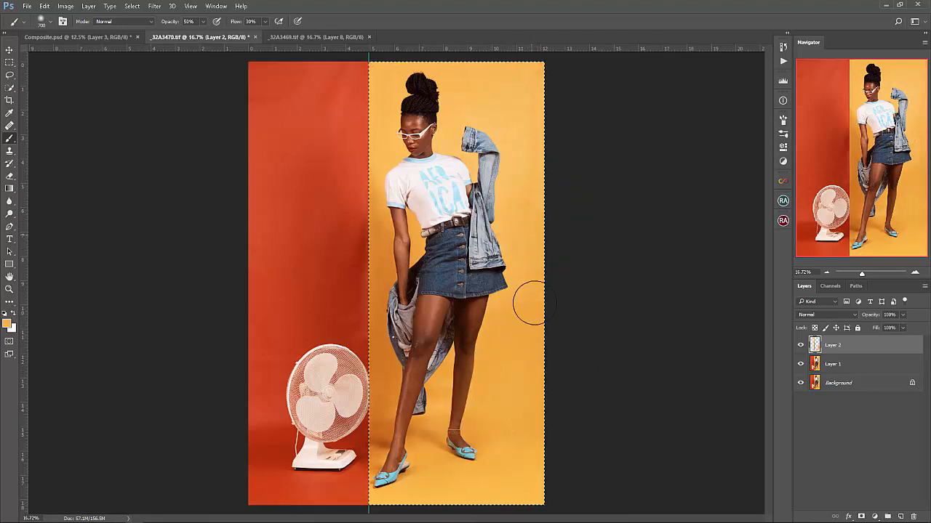
Smooth the yellow backdrop strip beside the denim jacket with the soft Brush, resizing it to 338 px and 464 px
key("z")
left_click_drag(540, 299, 476, 325)
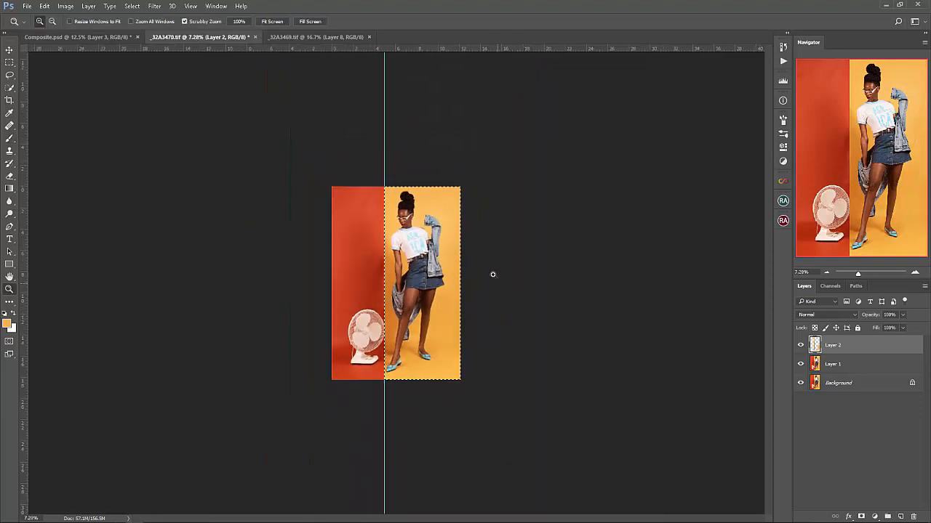
left_click_drag(492, 274, 525, 272)
key("v")
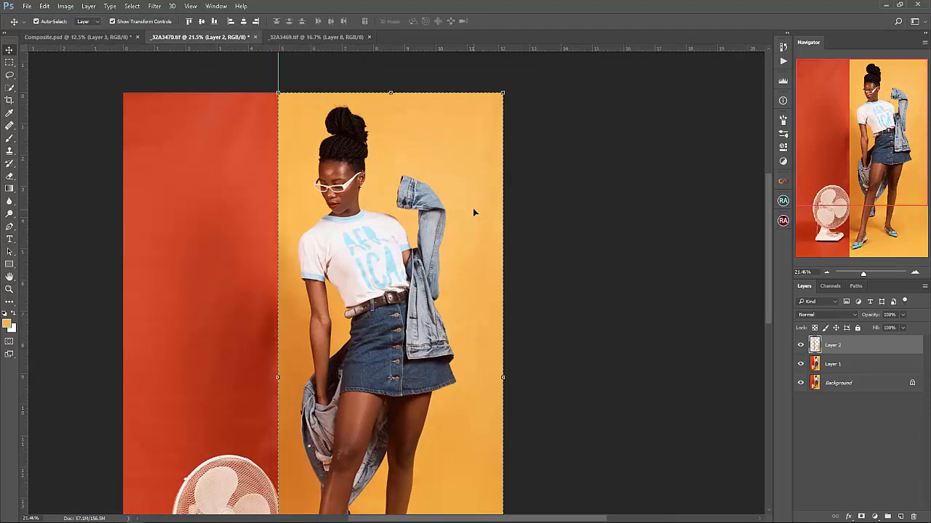
key("b")
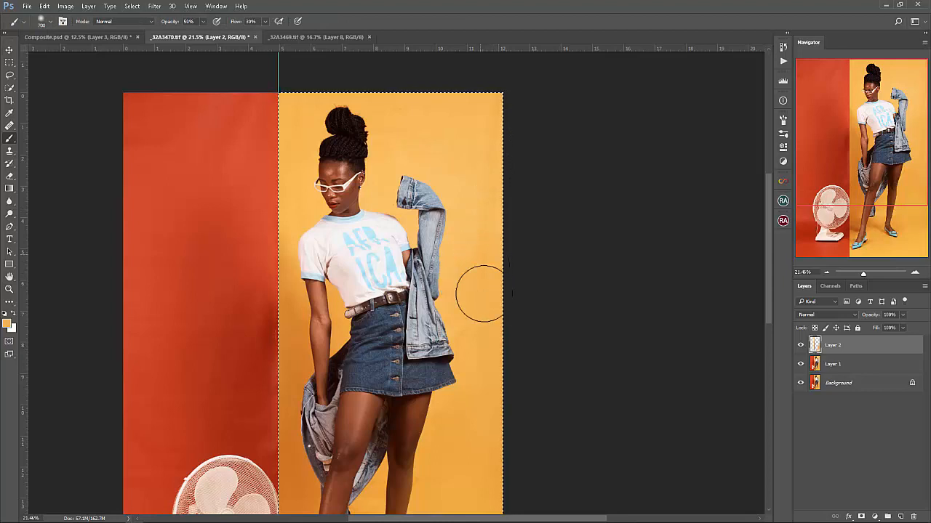
right_click(488, 255)
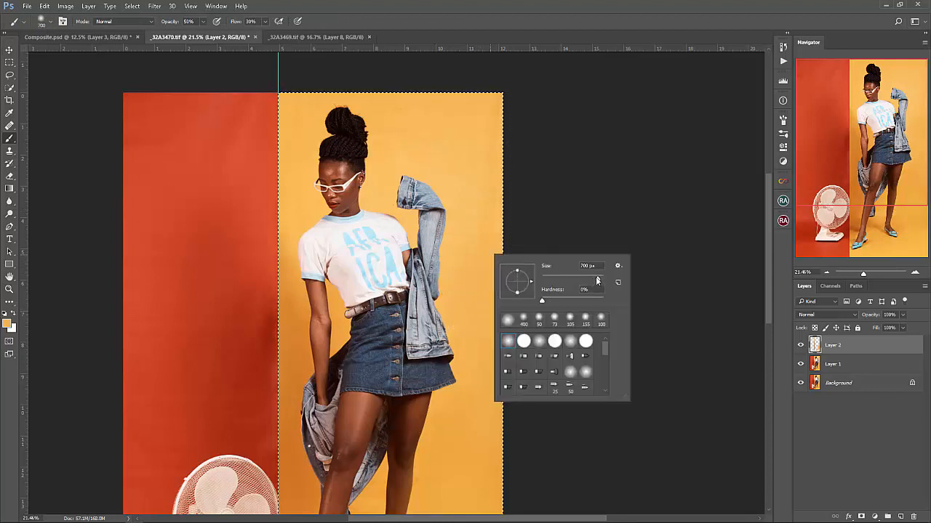
key("Return")
right_click(497, 242)
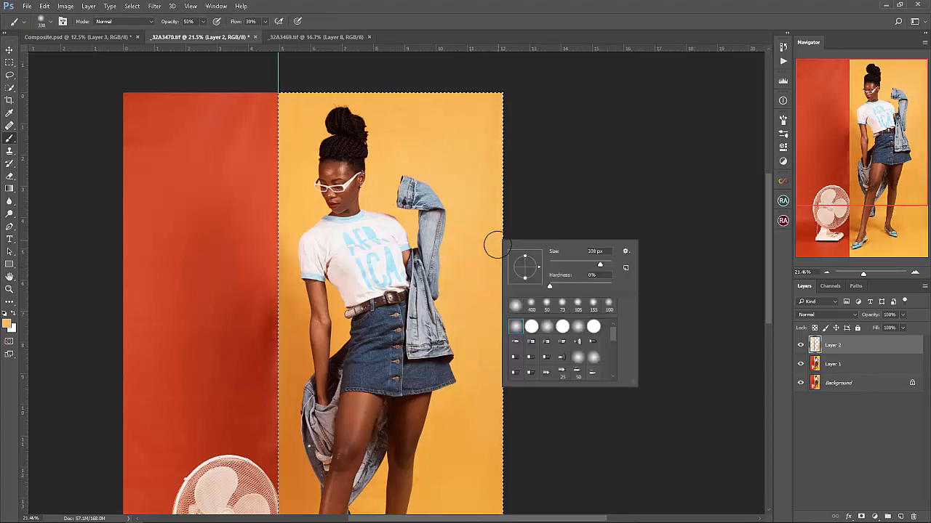
key("Return")
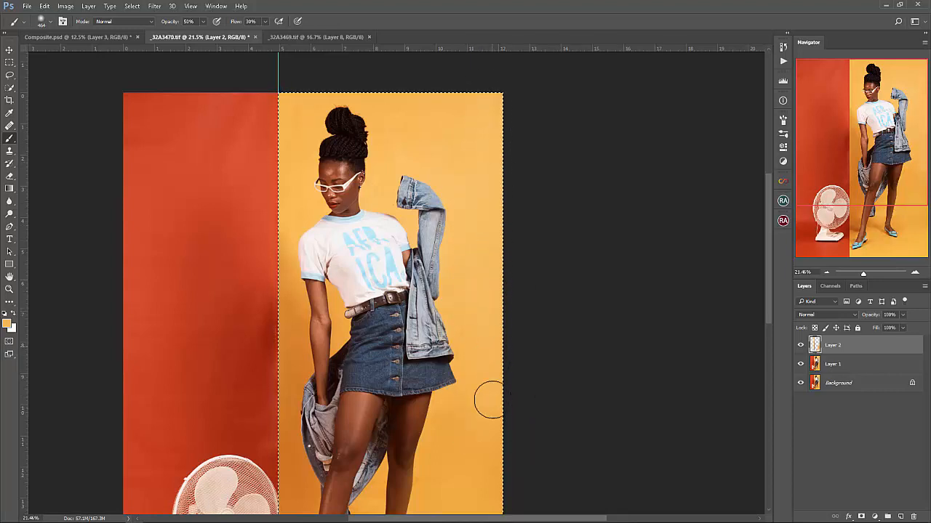
Paint sampled yellow over the backdrop blotches below the skirt hem beside the thigh, reducing the soft Brush to 291 px and smaller
left_click_drag(488, 400, 509, 291)
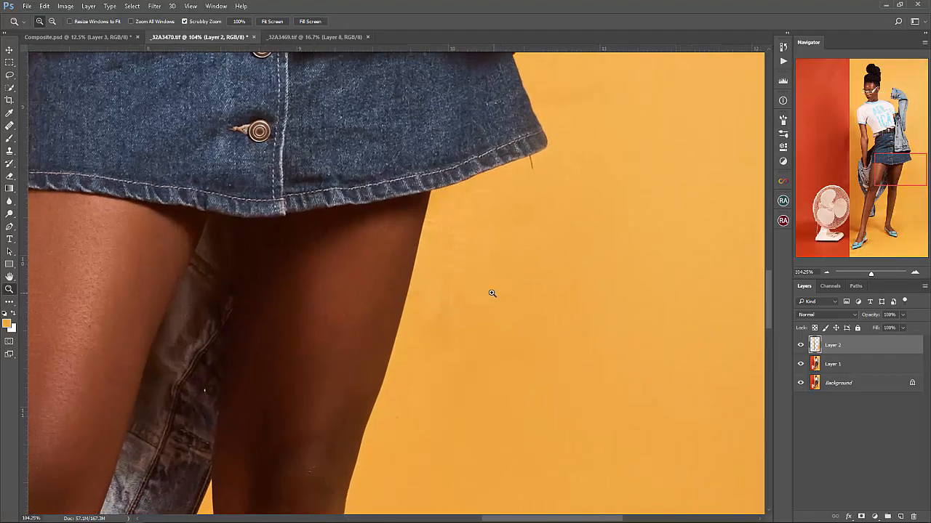
key("s")
key("b")
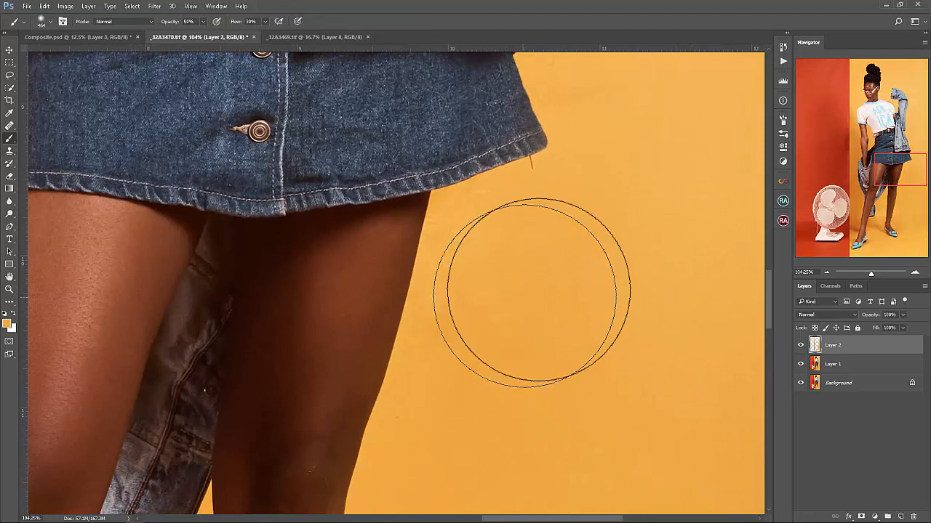
right_click(551, 288)
left_click_drag(646, 311, 643, 311)
key("Return")
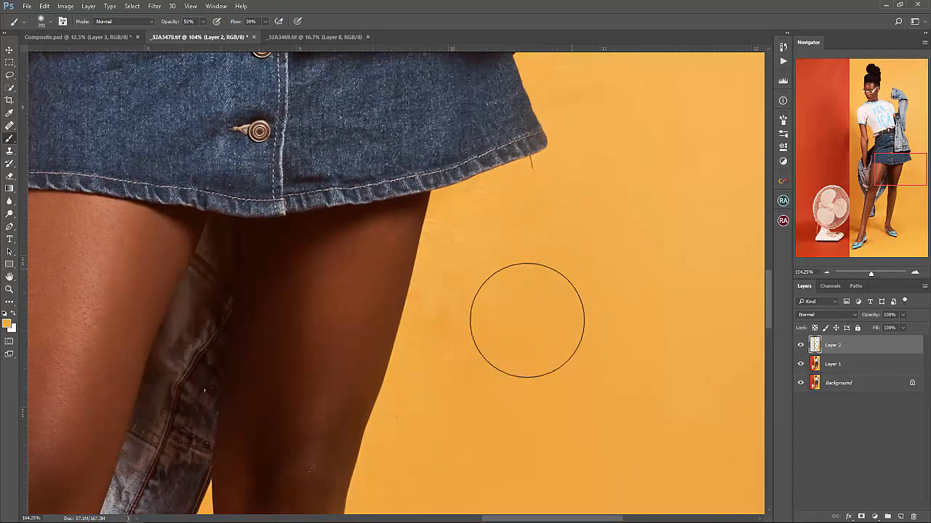
key("bracketleft")
key("bracketleft")
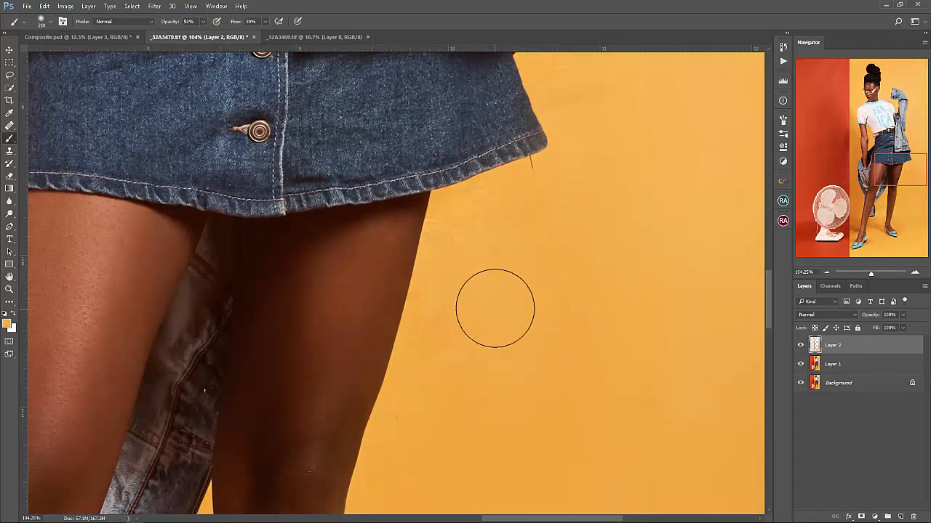
left_click(595, 234, "alt")
mouse_move(488, 231)
left_mouse_down()
mouse_move(422, 427)
mouse_move(469, 316)
mouse_move(455, 286)
mouse_move(492, 215)
mouse_move(562, 187)
mouse_move(561, 294)
left_mouse_up()
left_click(475, 324, "alt")
Clone clean backdrop over the loose thread hanging from the skirt hem with a 32 px Clone Stamp
key("z")
left_click(563, 216)
key("s")
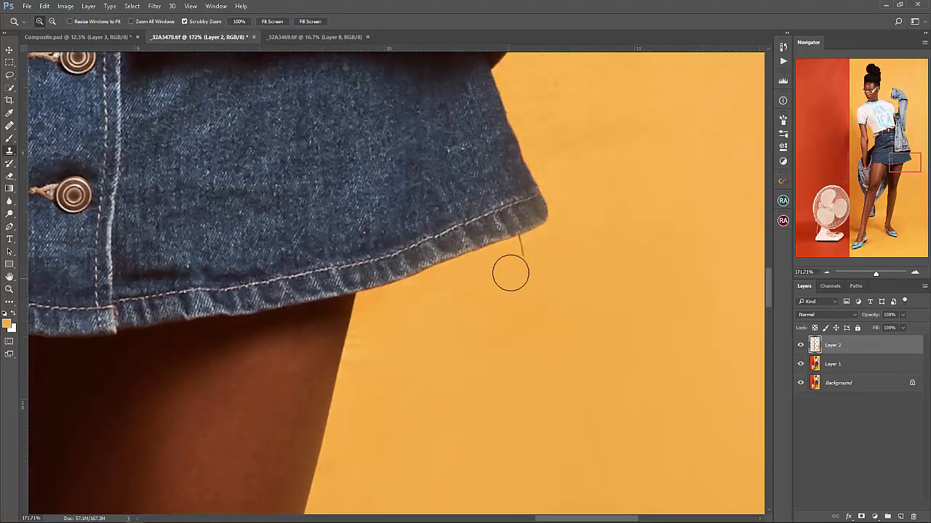
right_click(519, 276)
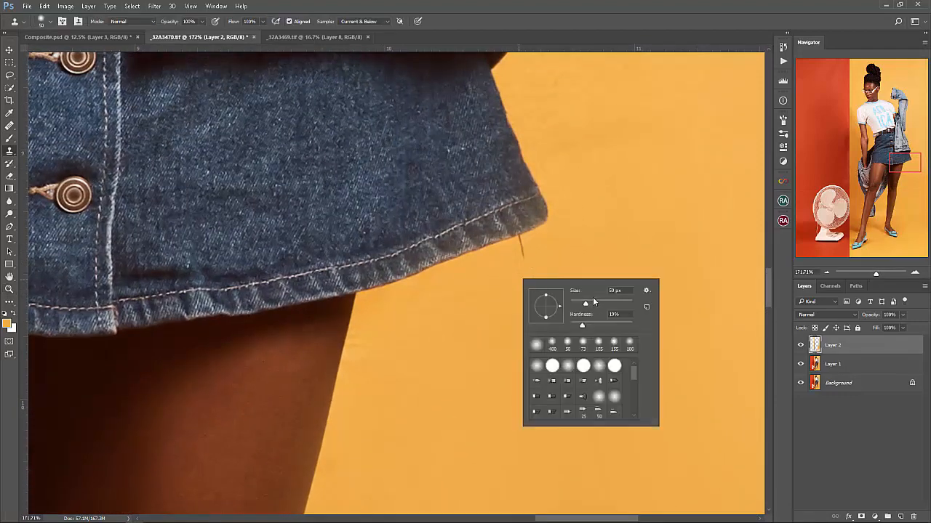
left_click(482, 301, "alt")
left_click_drag(522, 275, 520, 265)
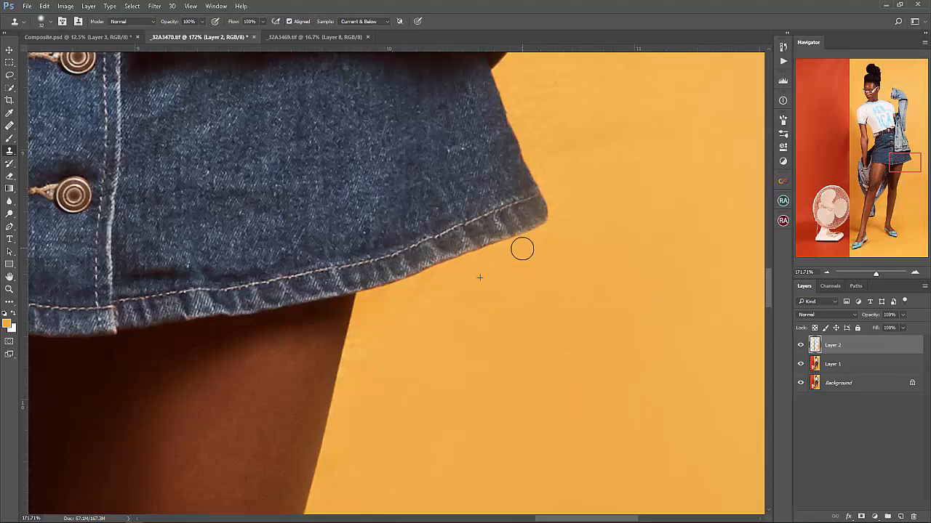
right_click(540, 250)
left_click(493, 297)
Save the retouched _32A3470.tif photo
key("z")
mouse_move(574, 219)
left_mouse_down()
mouse_move(515, 264)
mouse_move(530, 300)
left_mouse_up()
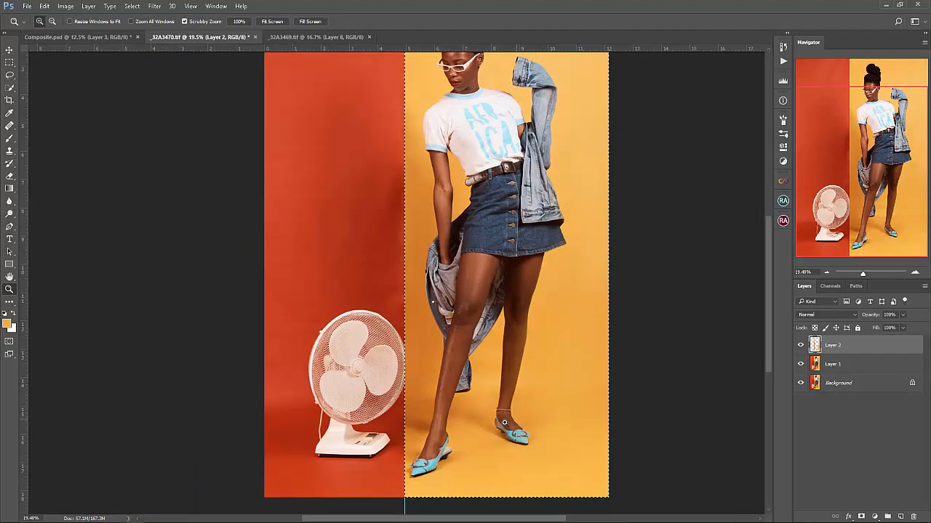
left_click_drag(571, 208, 531, 235)
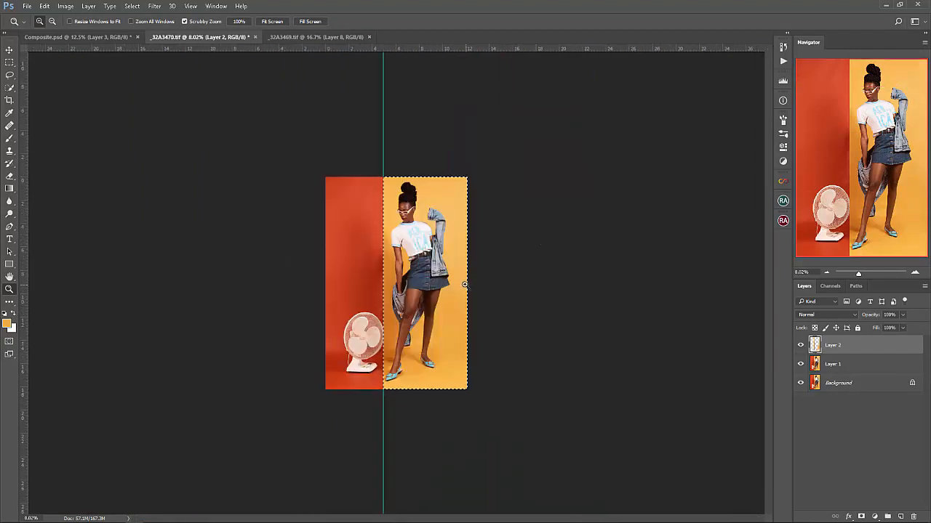
key("ctrl+s")
Clone clean yellow over the dark specks between the model's face and the jacket cuff with the 32 px Clone Stamp
left_click_drag(409, 237, 412, 293)
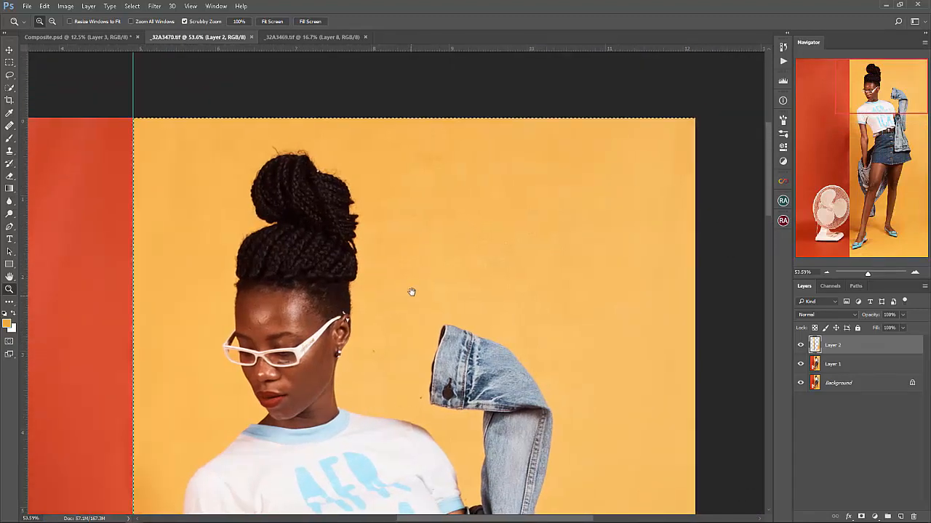
left_click_drag(457, 252, 440, 273)
left_click_drag(397, 343, 429, 339)
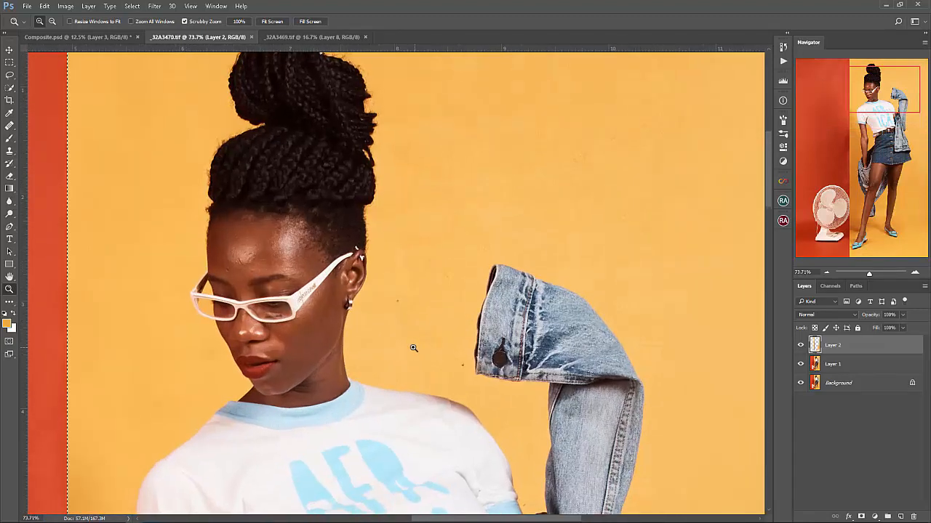
key("s")
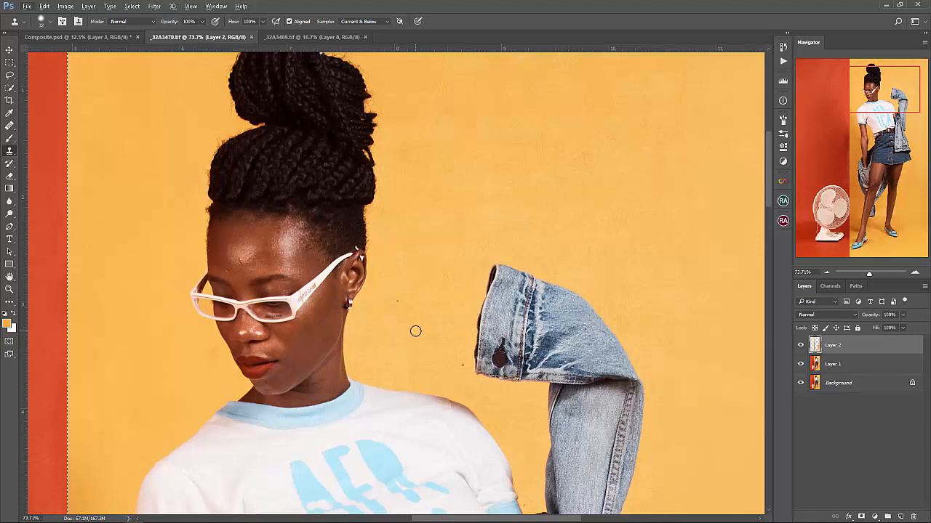
left_click(436, 313, "alt")
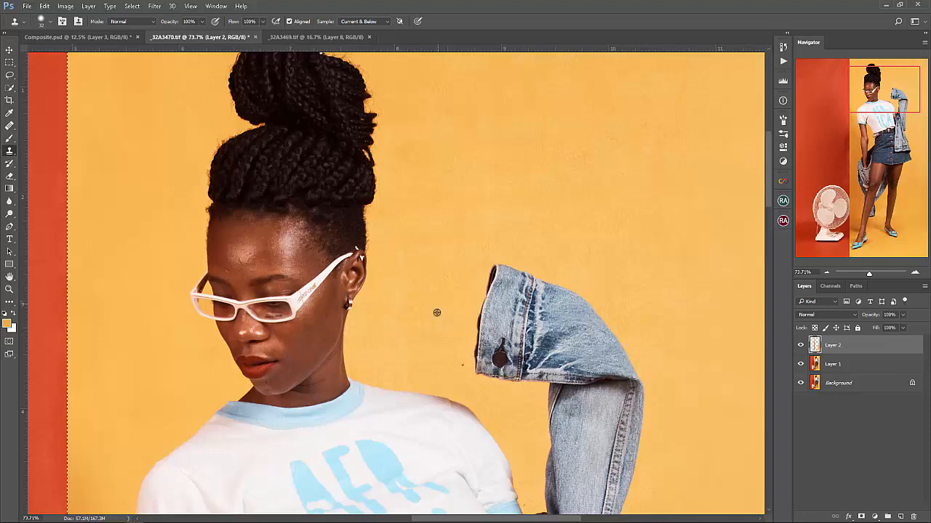
Paint sampled yellow over the backdrop between the model's head and the raised jacket sleeve with a 250 px soft Brush
key("b")
scroll(472, 321, "down", 3)
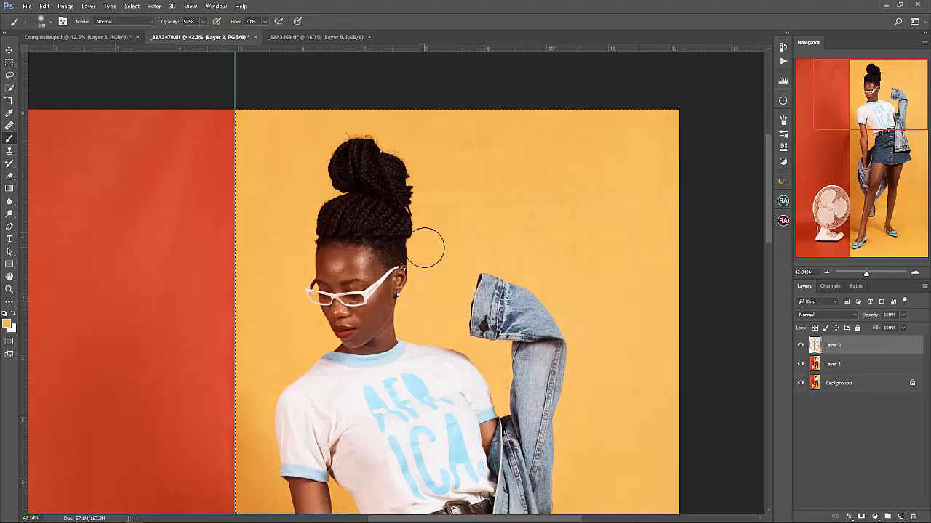
key("bracketright")
key("bracketright")
key("bracketleft")
key("bracketleft")
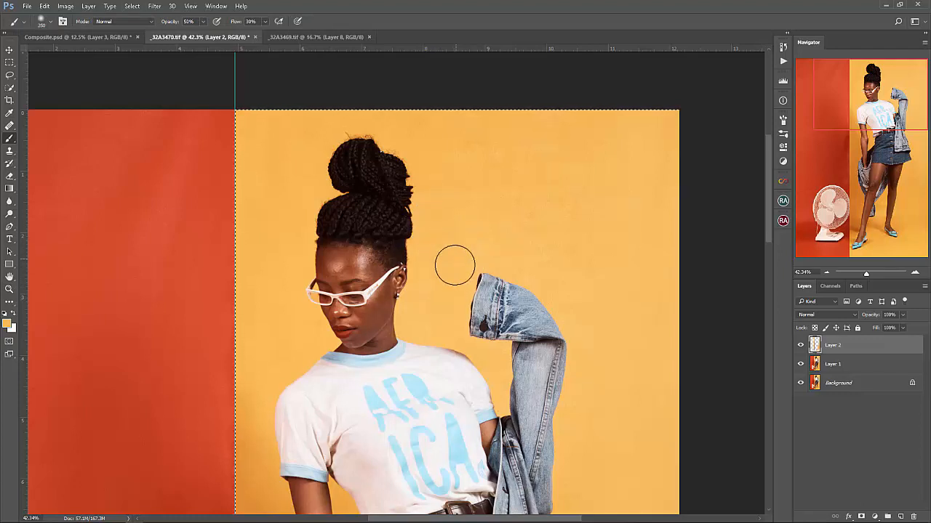
left_click(442, 301, "alt")
mouse_move(442, 301)
left_mouse_down()
mouse_move(445, 266)
mouse_move(436, 281)
mouse_move(450, 323)
mouse_move(463, 210)
left_mouse_up()
left_click(467, 245, "alt")
Smooth the upper yellow backdrop above the jacket sleeve with sampled yellow and the soft Brush enlarged to 401 px
right_click(611, 240)
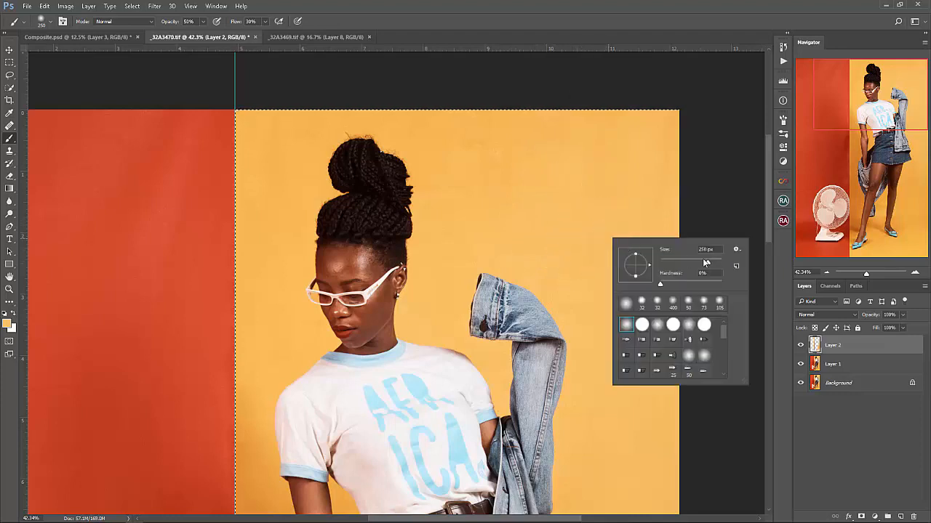
left_click(588, 214, "alt")
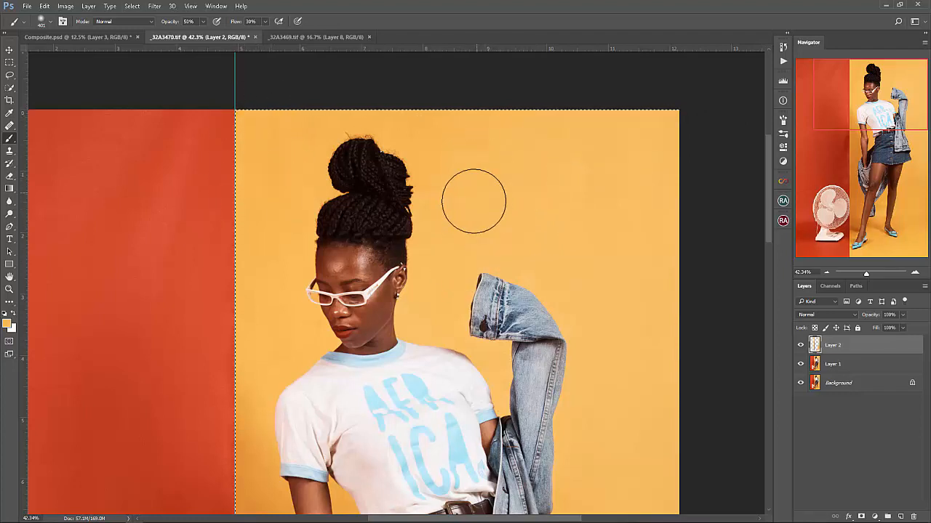
mouse_move(602, 364)
left_mouse_down()
mouse_move(501, 226)
mouse_move(468, 201)
left_mouse_up()
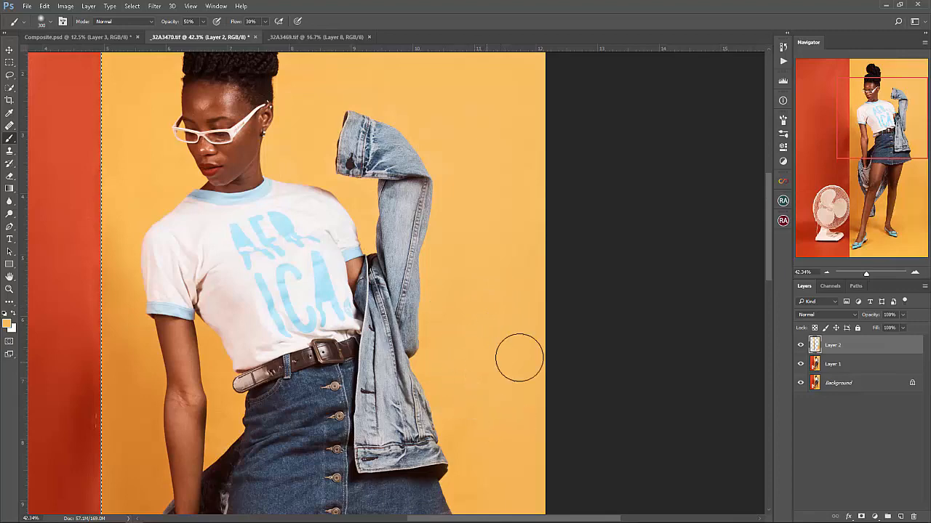
Paint sampled orange-yellow over the backdrop between the fan and the model's front leg with a 200 px soft Brush
left_click_drag(499, 381, 504, 272)
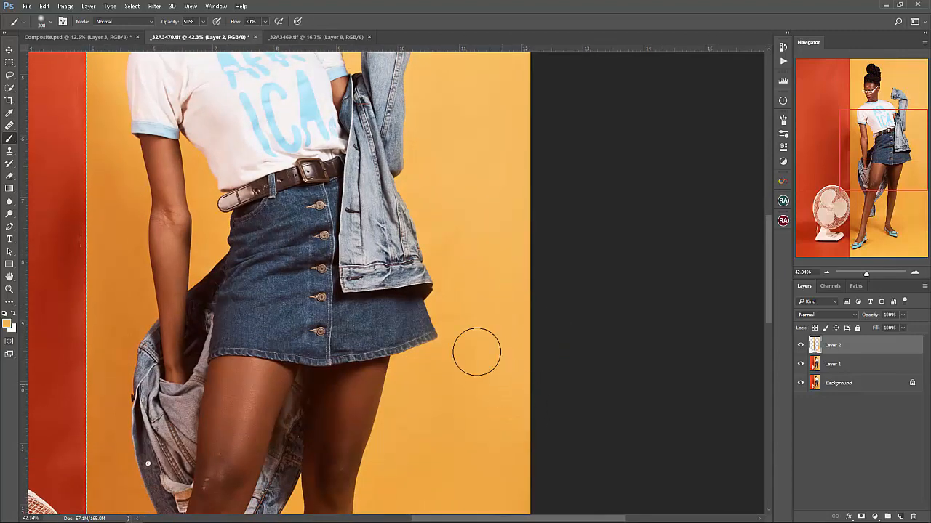
key("ctrl+z")
key("z")
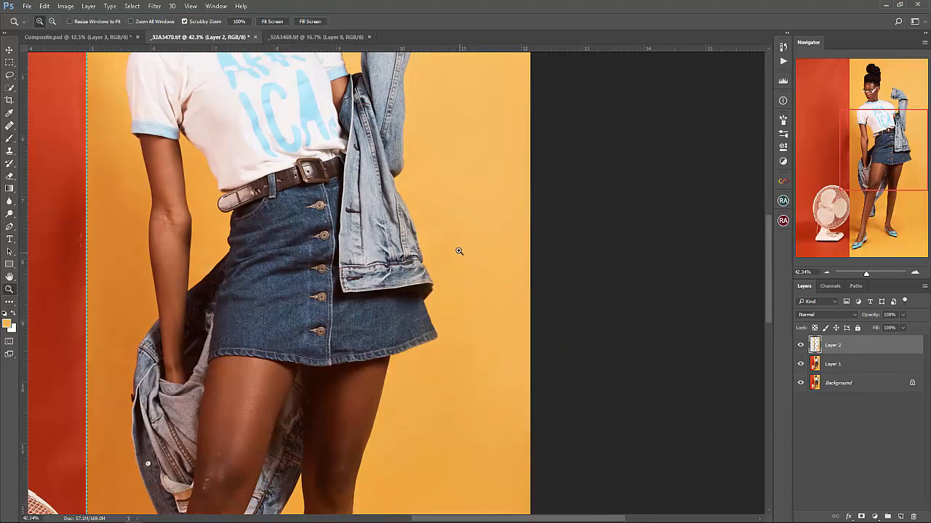
left_click_drag(459, 252, 404, 246)
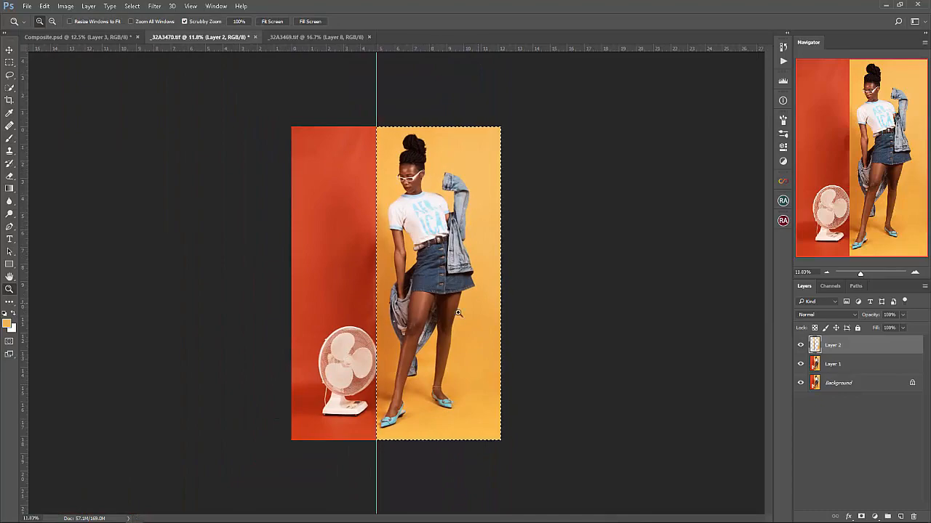
left_click_drag(407, 378, 447, 392)
mouse_move(448, 393)
left_mouse_down()
mouse_move(441, 404)
mouse_move(464, 383)
mouse_move(457, 388)
left_mouse_up()
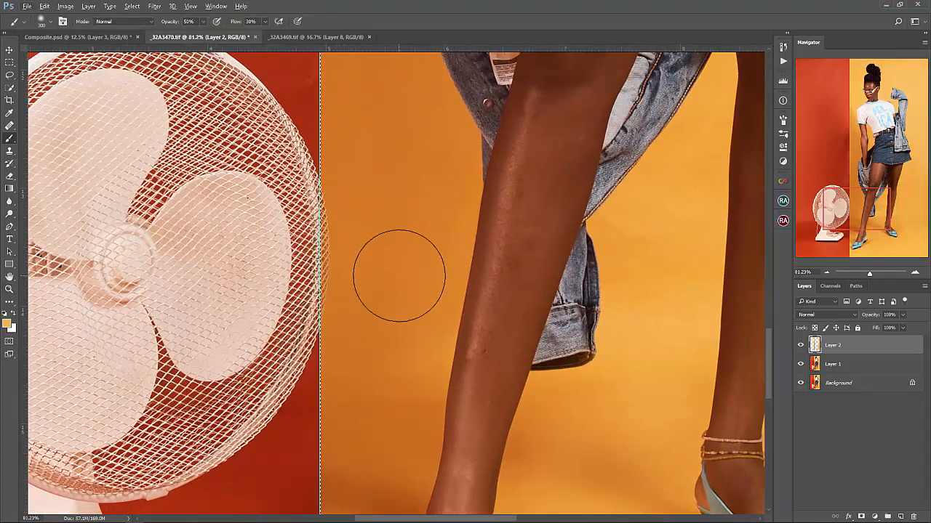
key("bracketleft")
key("bracketleft")
left_click(397, 361, "alt")
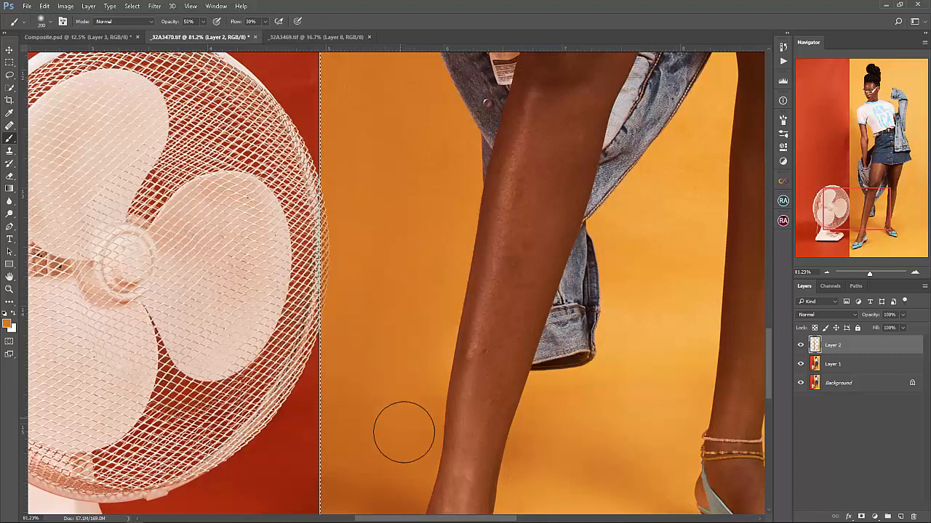
Set the Eraser to 80 px with 20% hardness for cleaning the fan grille's outer edge
key("z")
mouse_move(317, 244)
left_mouse_down()
mouse_move(327, 238)
mouse_move(391, 282)
left_mouse_up()
key("e")
right_click(434, 253)
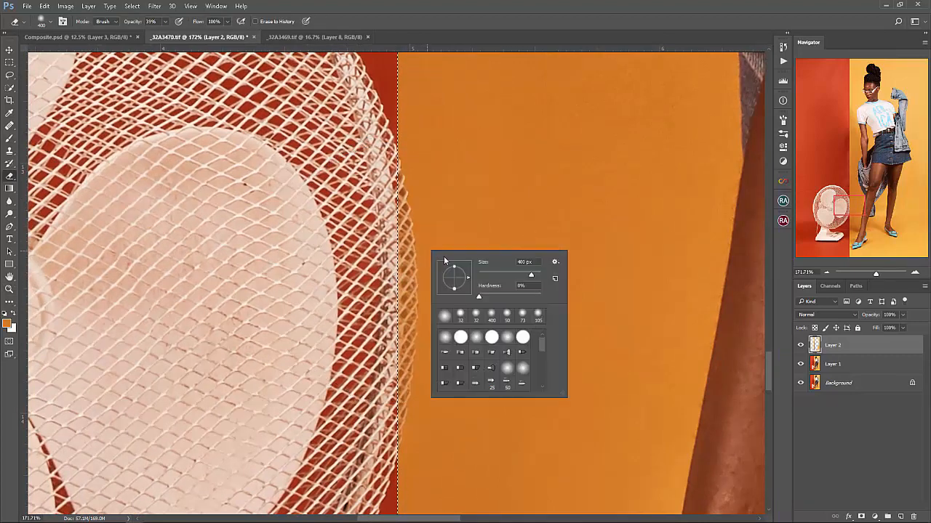
left_click_drag(511, 277, 511, 277)
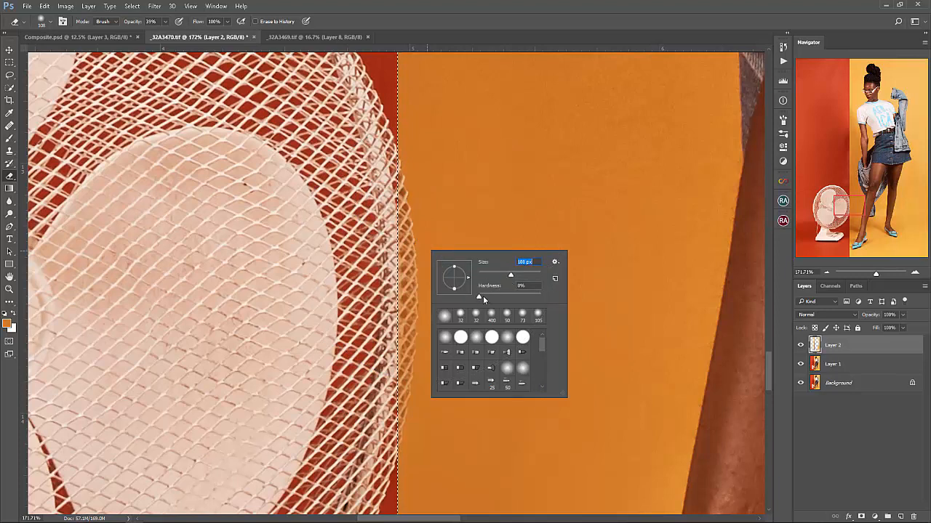
left_click_drag(483, 296, 491, 298)
left_click_drag(511, 278, 519, 277)
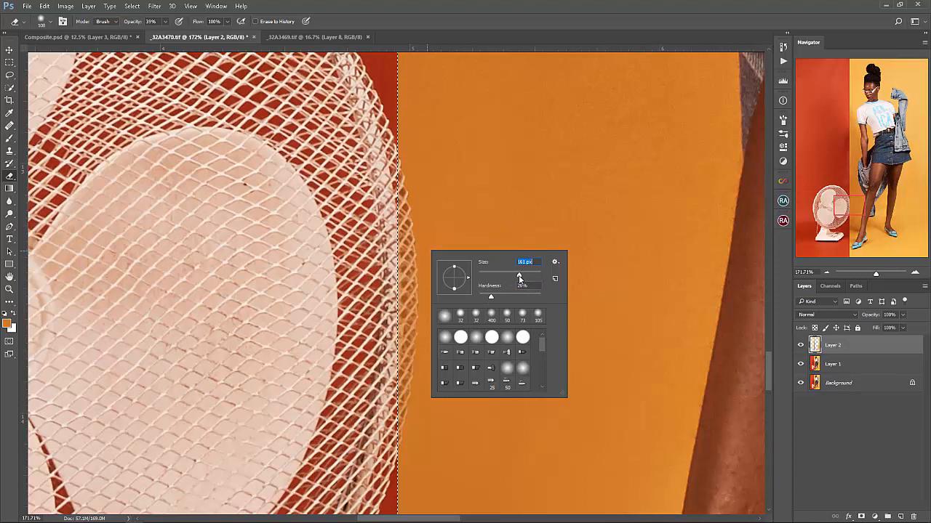
left_click(496, 35)
key("bracketleft")
key("bracketleft")
key("bracketleft")
key("bracketleft")
key("bracketleft")
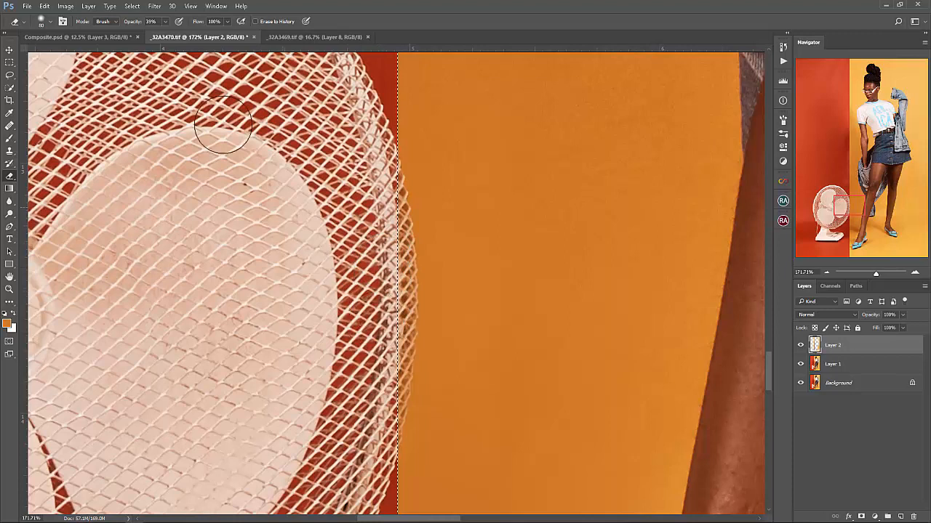
Erase the yellow paint covering the fan grille's outer edge with a 50 px Eraser at 73% opacity
type("73")
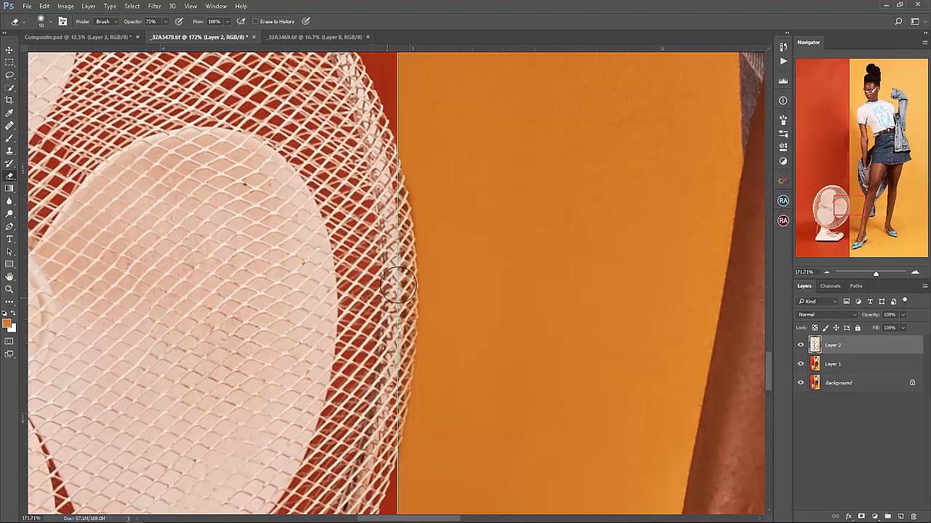
key("z")
left_click_drag(444, 245, 394, 333)
left_click_drag(447, 266, 435, 263)
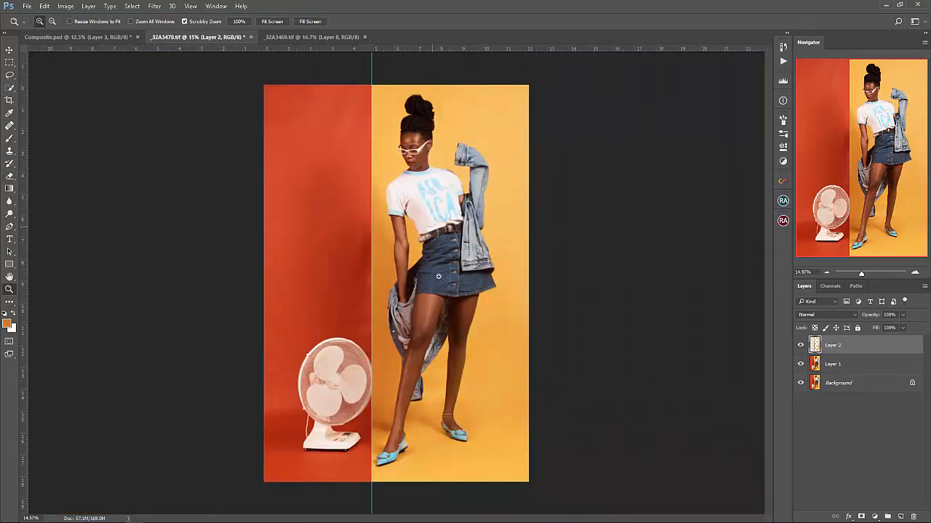
Smooth the yellow backdrop beside the model's back leg with sampled yellow and a 432 px soft Brush
mouse_move(485, 419)
left_mouse_down()
mouse_move(538, 395)
mouse_move(525, 405)
mouse_move(524, 386)
left_mouse_up()
key("b")
right_click(523, 378)
left_click_drag(617, 401, 623, 401)
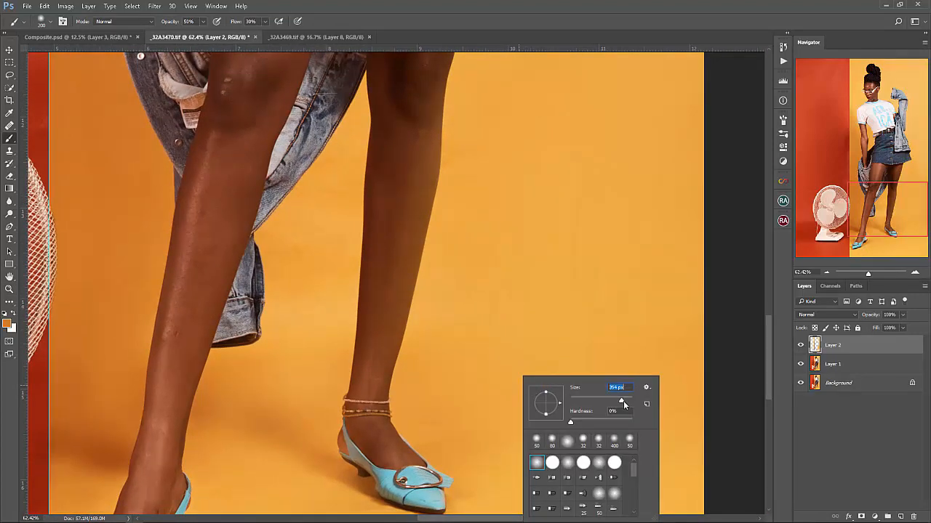
left_click(518, 346, "alt")
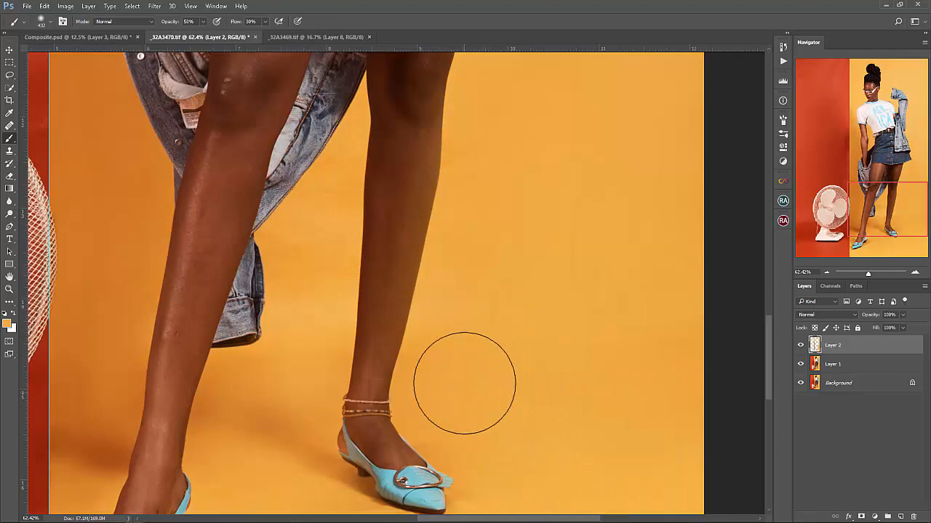
key("z")
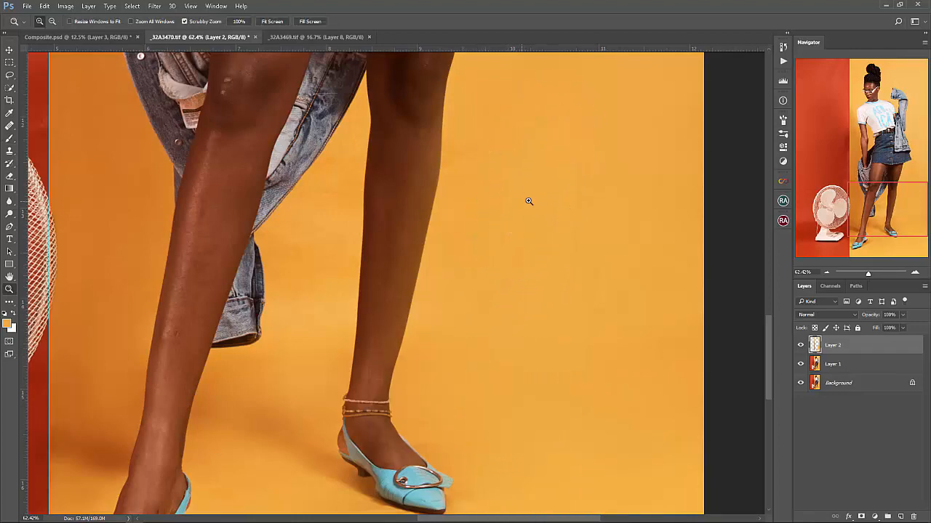
left_click_drag(543, 206, 456, 309)
left_click_drag(373, 303, 380, 291)
Select the red backdrop up to the vertical guide with the Rectangular Marquee
key("m")
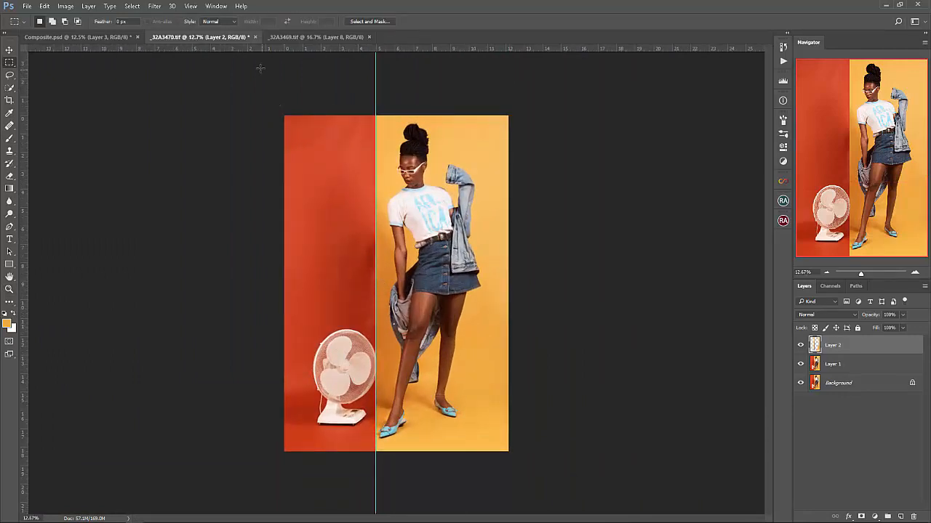
left_click_drag(284, 116, 363, 473)
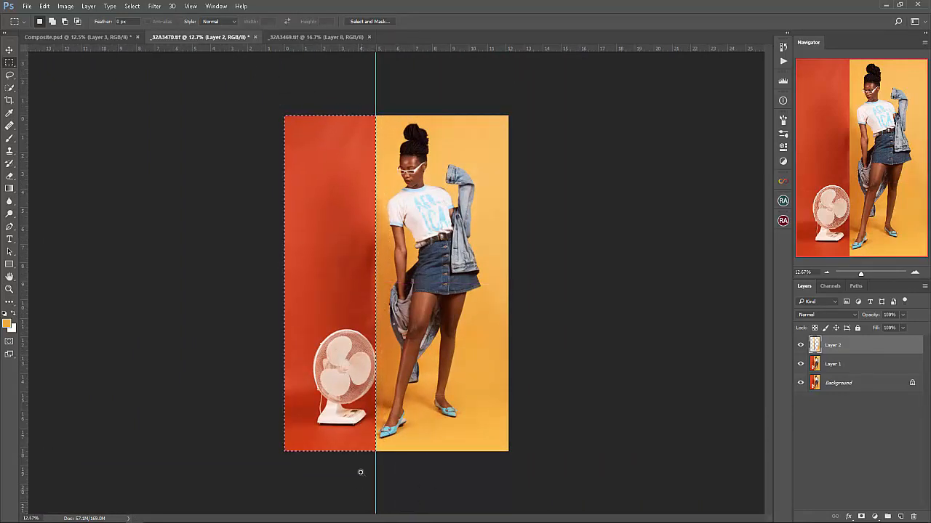
key("z")
left_click_drag(349, 272, 330, 297)
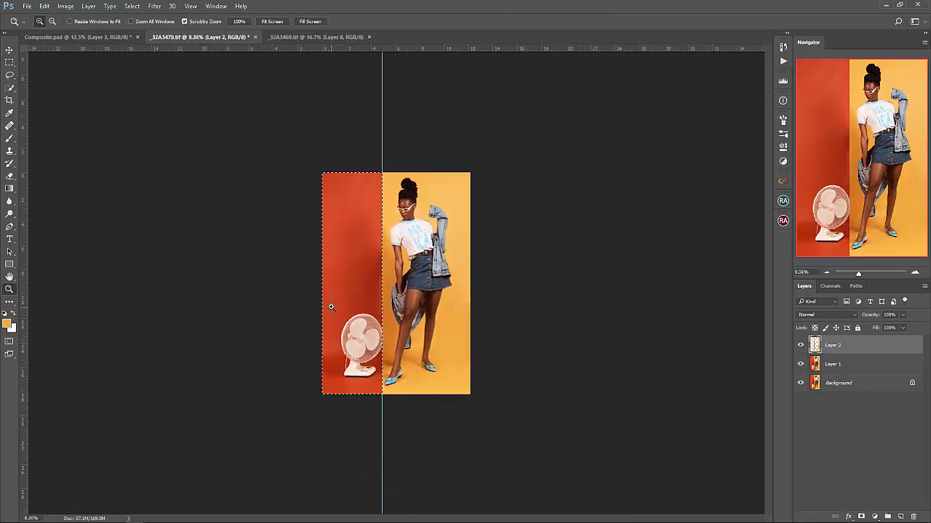
Compare the retouched yellow backdrop with the original by isolating the Background layer and restoring the other layers
left_click_drag(432, 326, 455, 327)
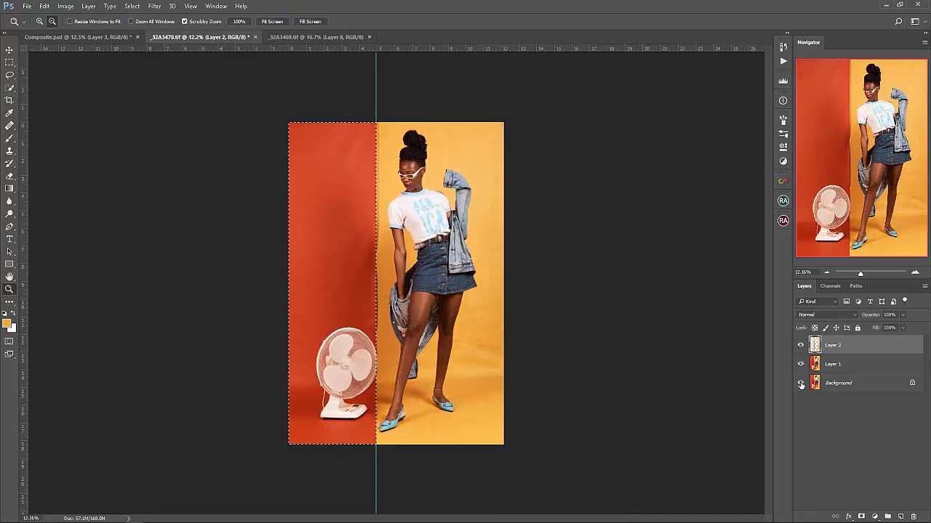
left_click_drag(465, 357, 524, 353)
left_click(802, 383, "alt")
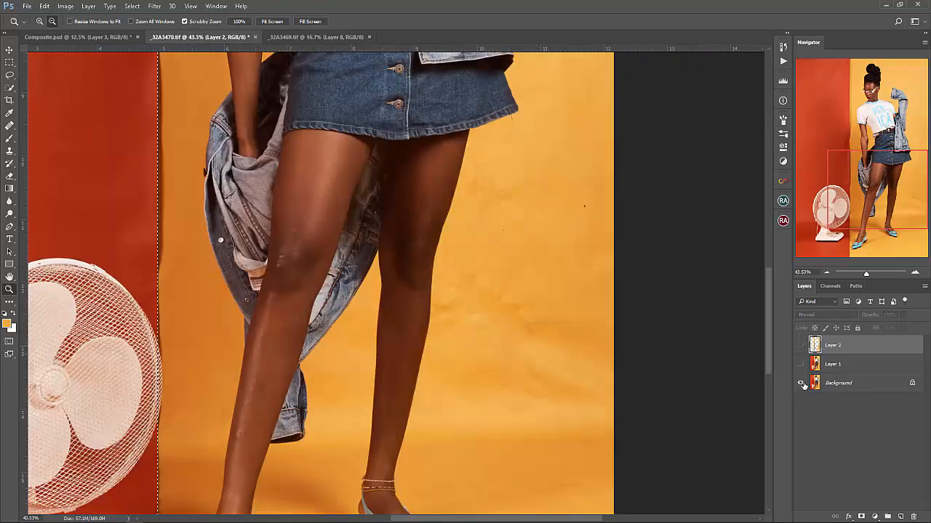
left_click(803, 385, "alt")
Erase the yellow paint spilling onto the model's legs with the 50 px Eraser at 73% opacity
left_click_drag(414, 372, 426, 380)
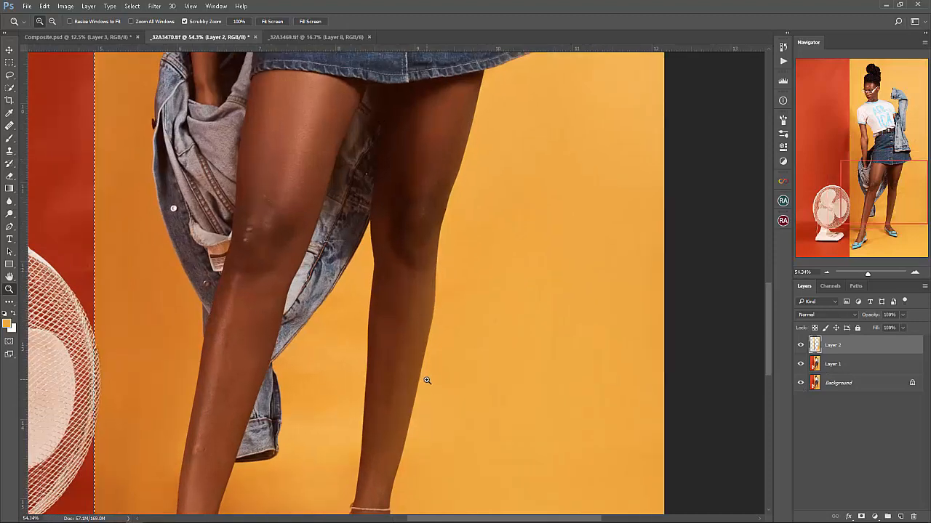
key("e")
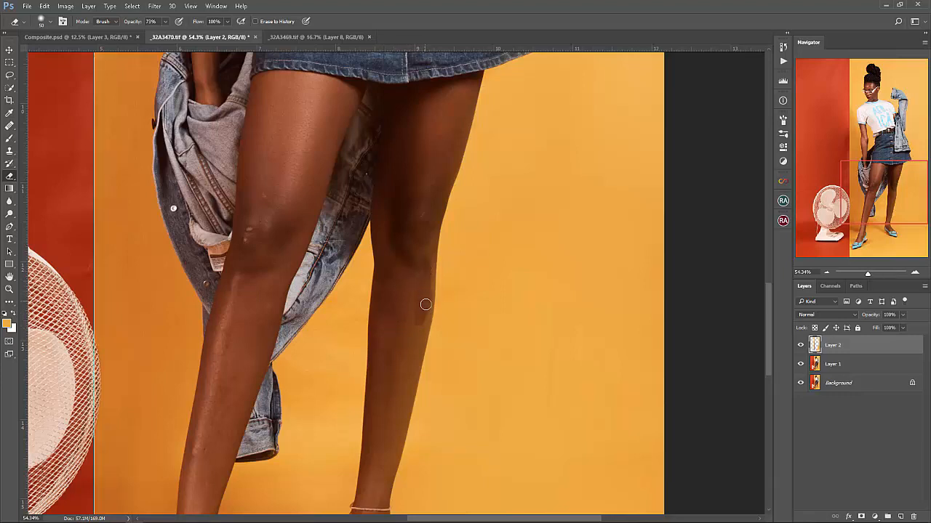
mouse_move(426, 312)
left_mouse_down()
mouse_move(385, 476)
mouse_move(371, 490)
left_mouse_up()
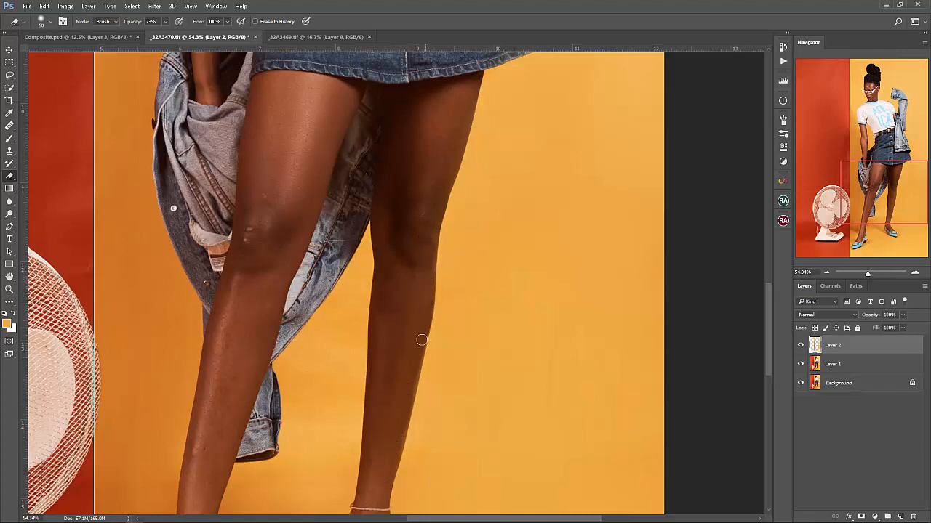
left_click_drag(409, 373, 422, 264)
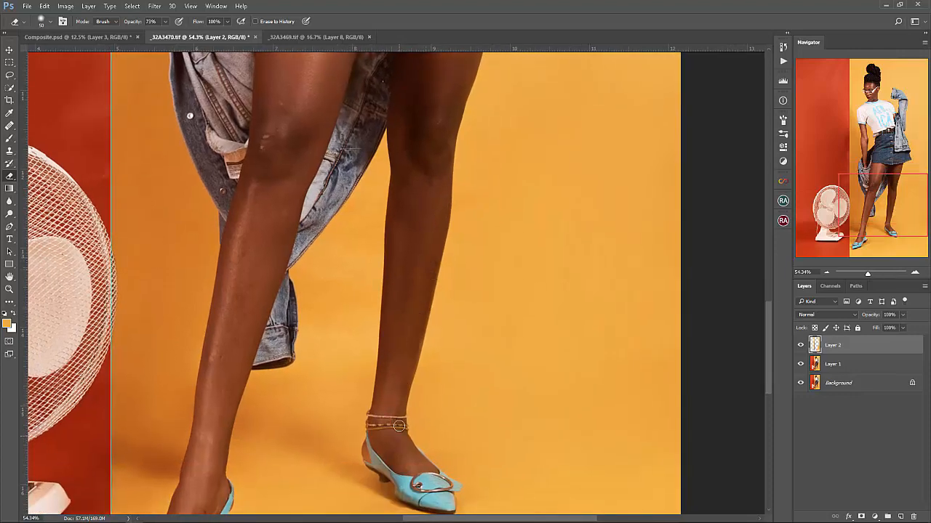
left_click_drag(389, 225, 373, 424)
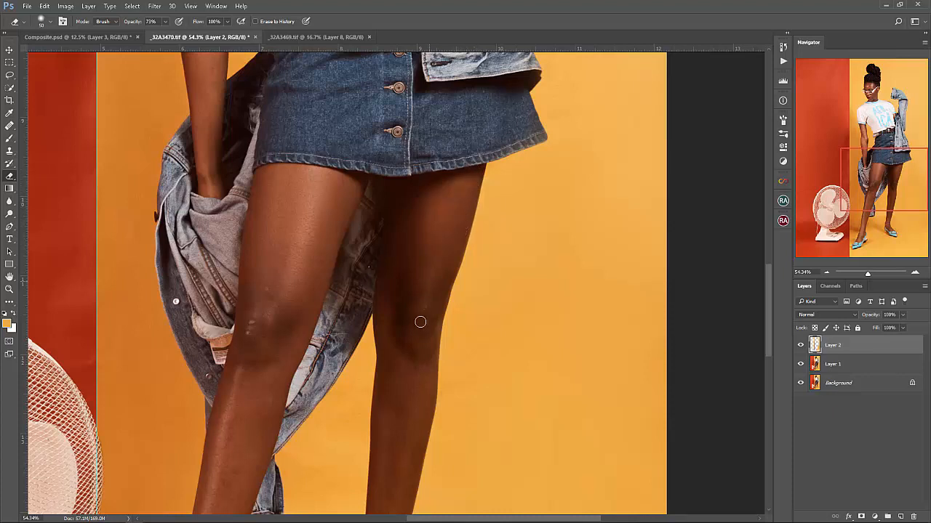
left_click_drag(407, 414, 441, 269)
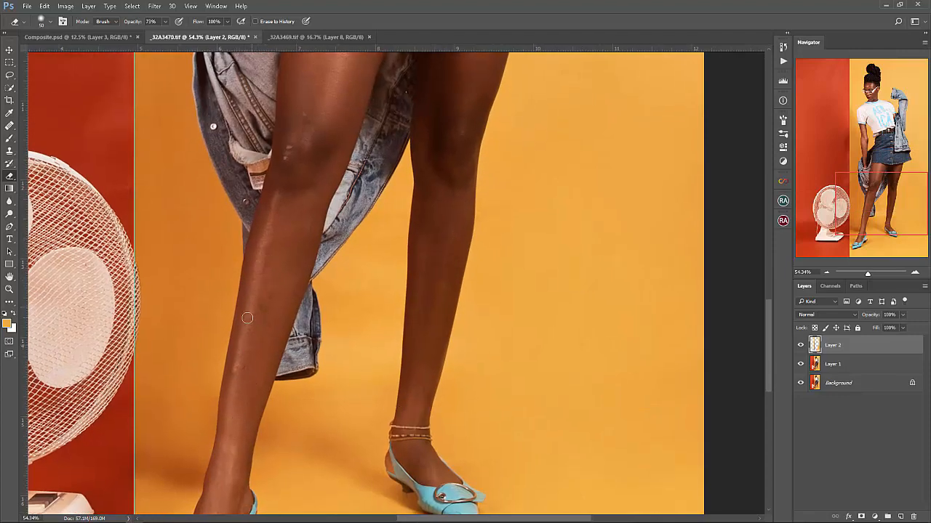
left_click_drag(247, 352, 287, 250)
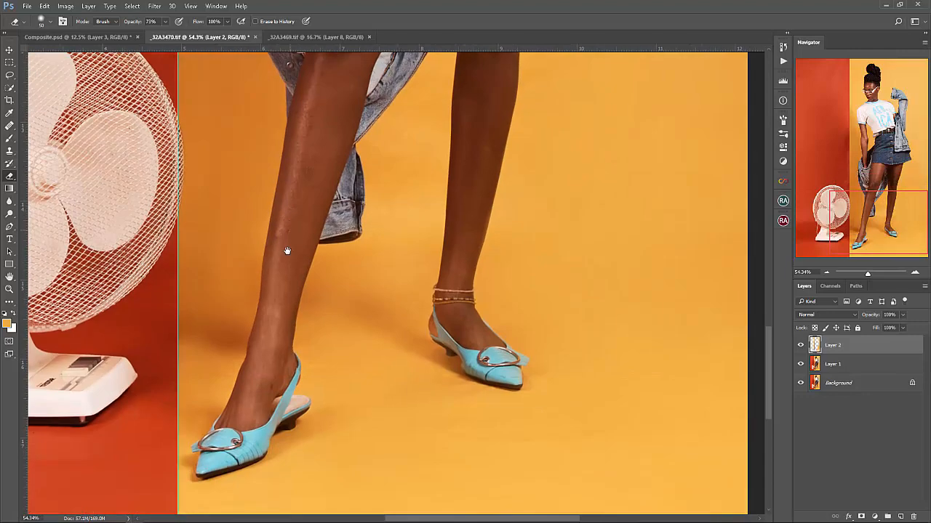
Paint sampled yellow over the floor between the model's lower legs with a 150 px soft Brush
key("z")
left_click_drag(469, 241, 431, 292)
left_click_drag(437, 343, 455, 375)
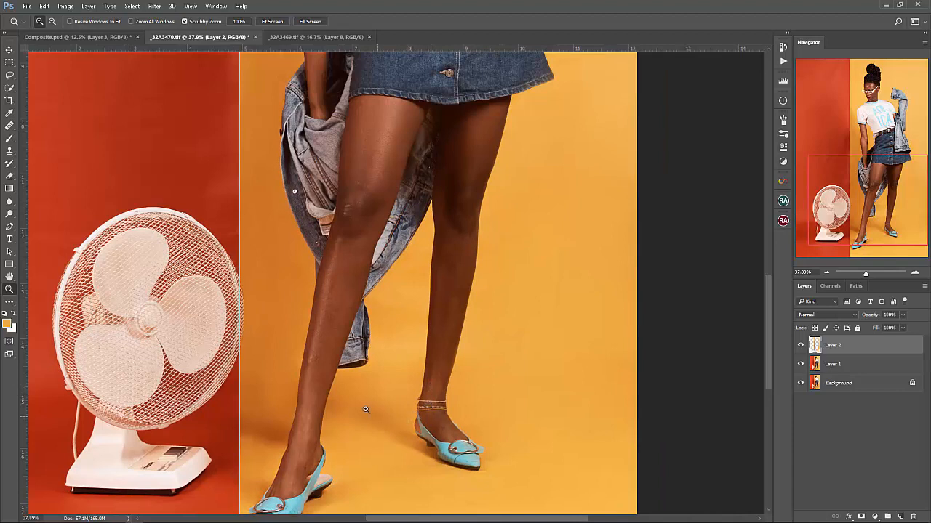
key("b")
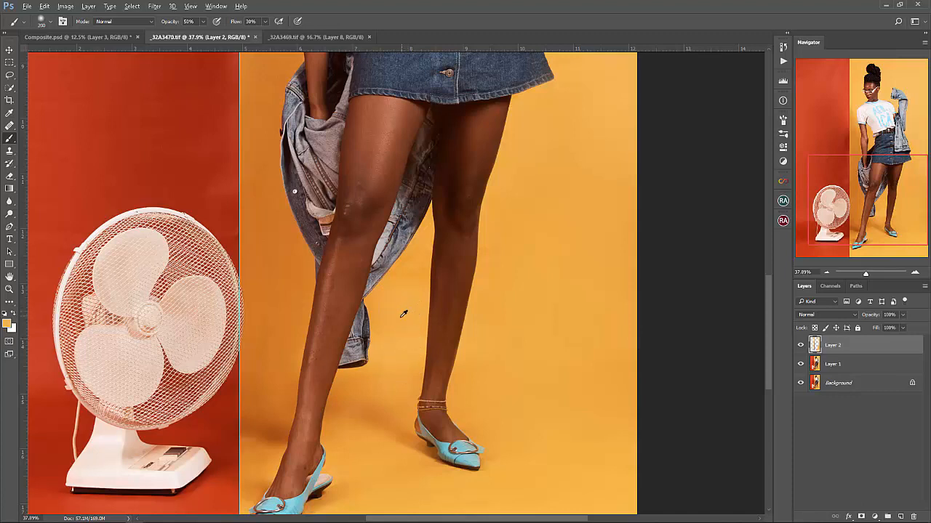
key("bracketleft")
key("bracketleft")
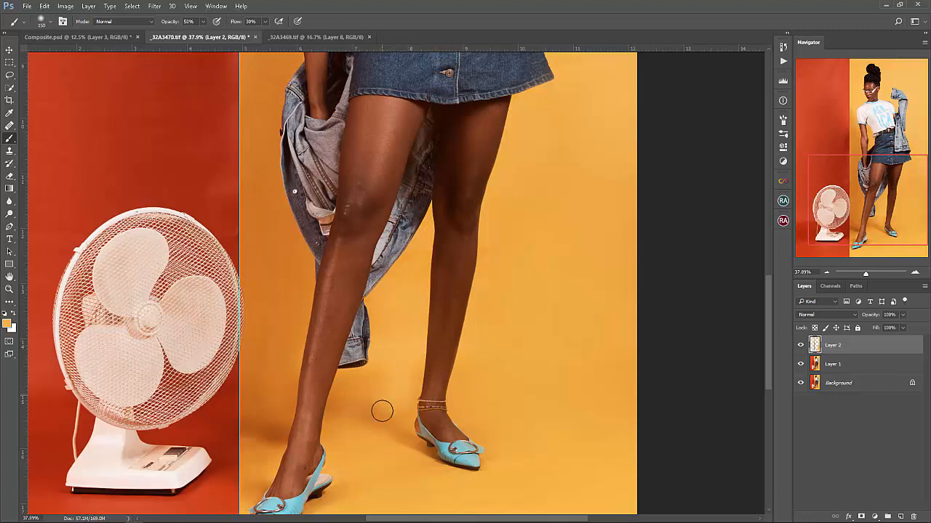
Blend the backdrop between the model's lower legs with sampled orange at 23% opacity and the soft Brush enlarged to about 330 px
right_click(397, 374)
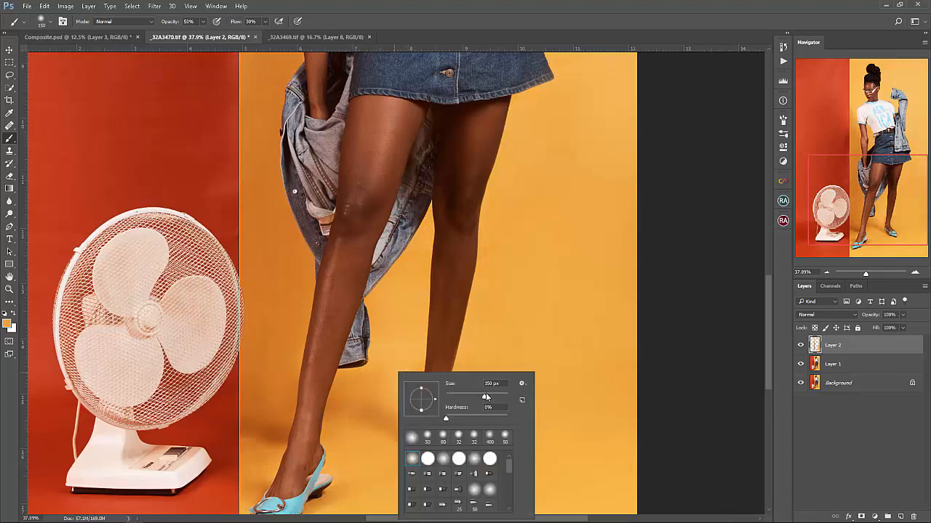
key("Return")
key("2")
key("3")
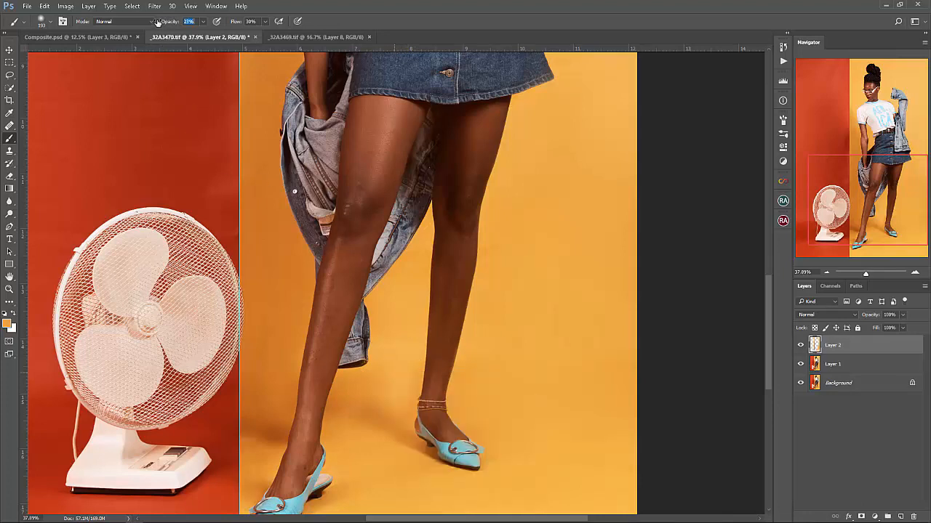
right_click(393, 371)
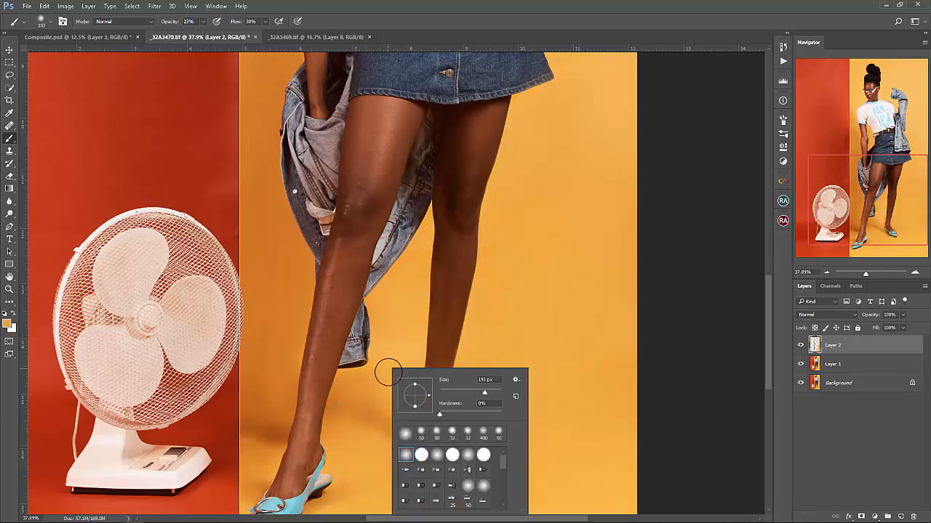
left_click_drag(463, 394, 490, 397)
key("Return")
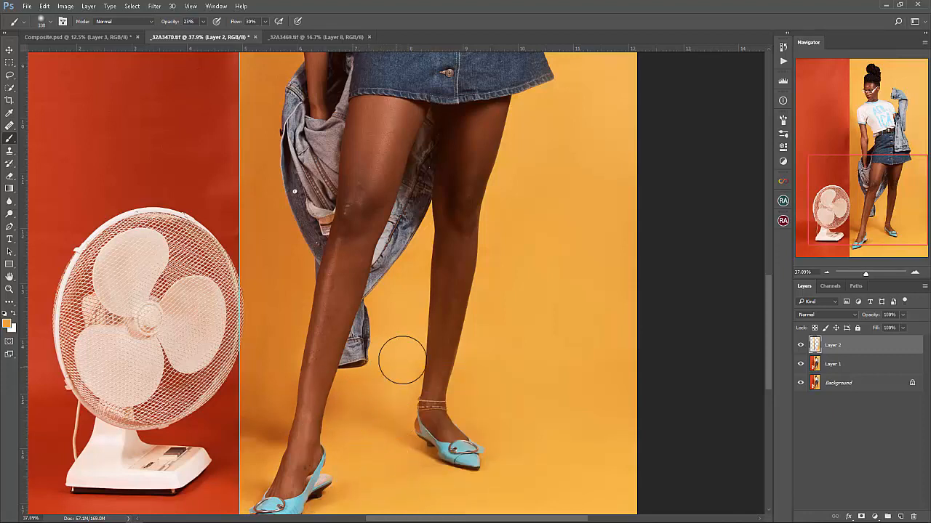
key("z")
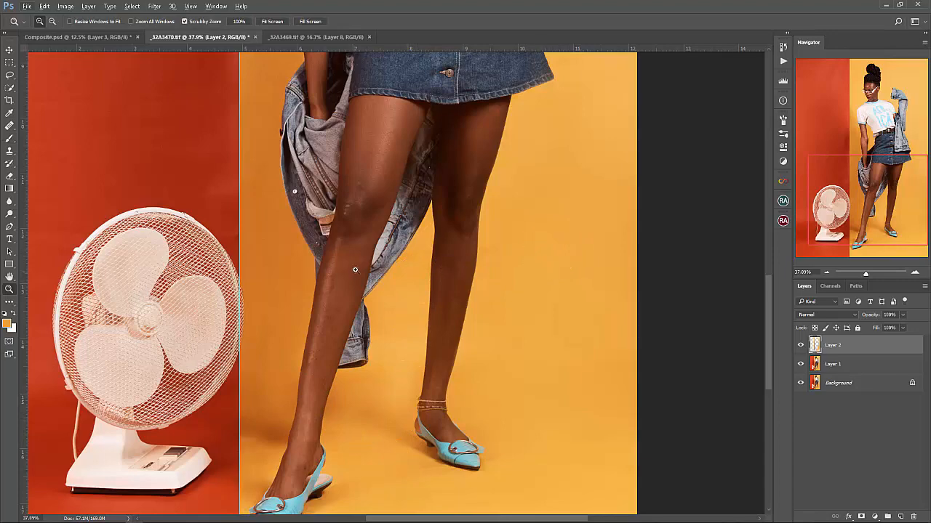
left_click(355, 270)
mouse_move(374, 262)
left_mouse_down()
mouse_move(339, 321)
mouse_move(314, 324)
left_mouse_up()
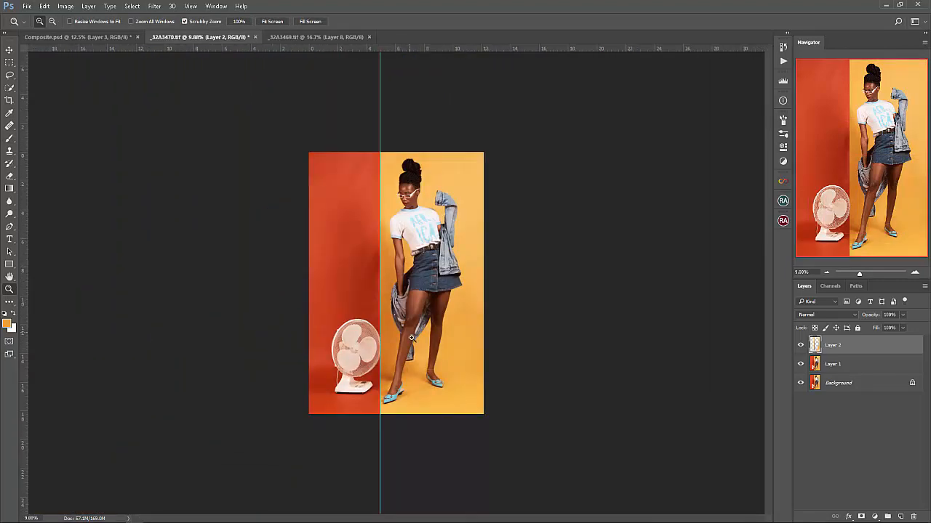
Select the entire red backdrop with a rectangular marquee from the image's outer edge to the guide at the yellow boundary
left_click_drag(373, 361, 402, 356)
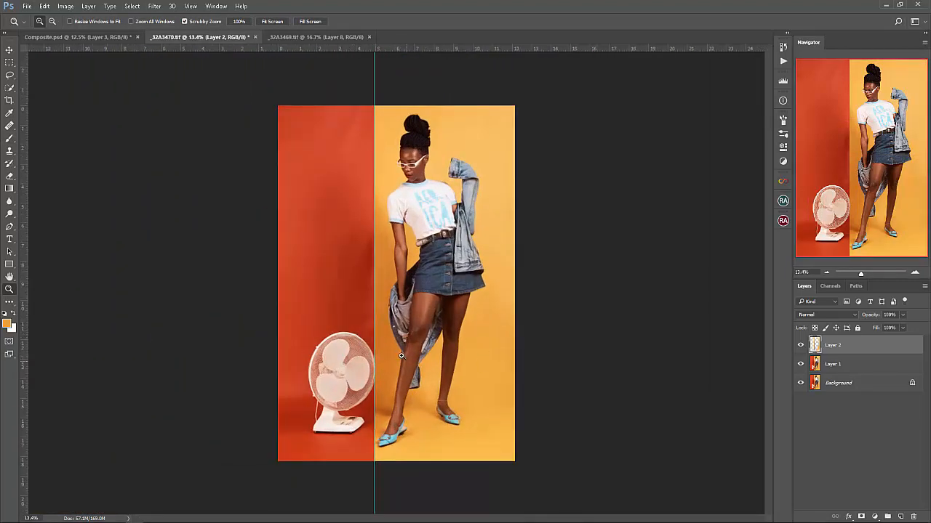
key("m")
left_click_drag(278, 105, 370, 485)
key("b")
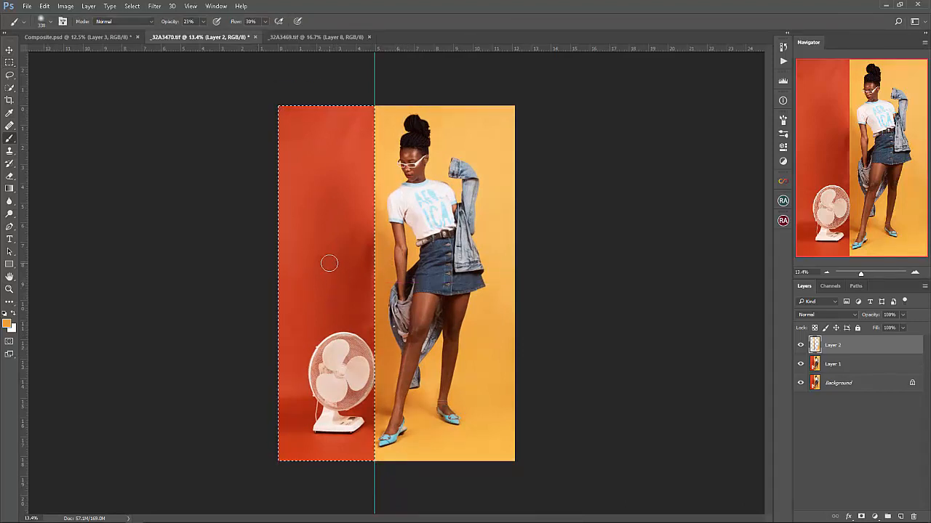
Smooth the selected red backdrop with sampled red and an enlarged soft Brush at 0% hardness
right_click(334, 265)
left_click_drag(433, 288, 436, 289)
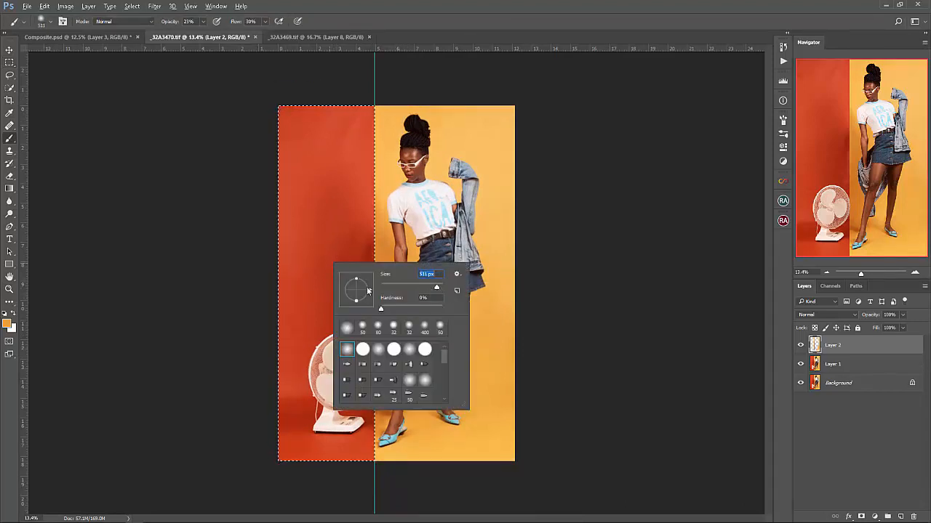
left_click(320, 264, "alt")
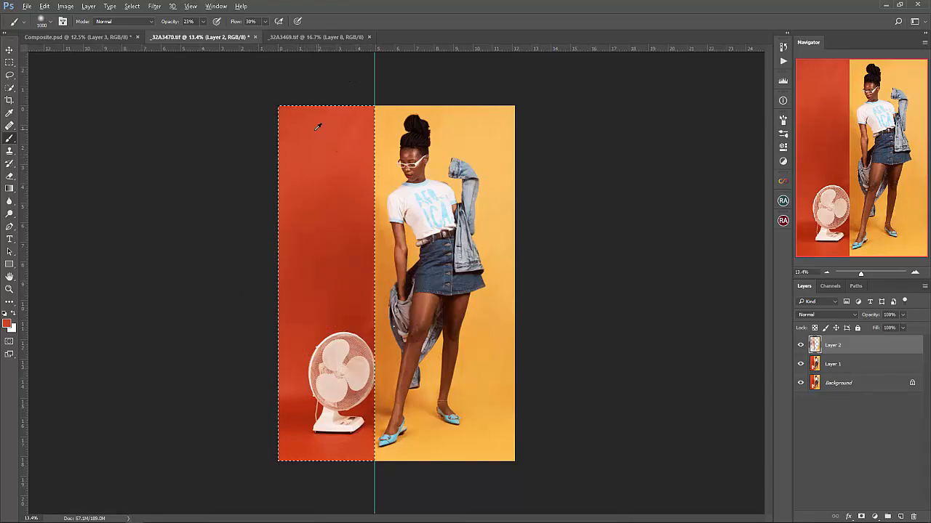
Blend the red backdrop along the yellow boundary above the fan with sampled red, reducing the soft Brush from 600 to 280 px
key("z")
left_click_drag(359, 276, 378, 340)
key("b")
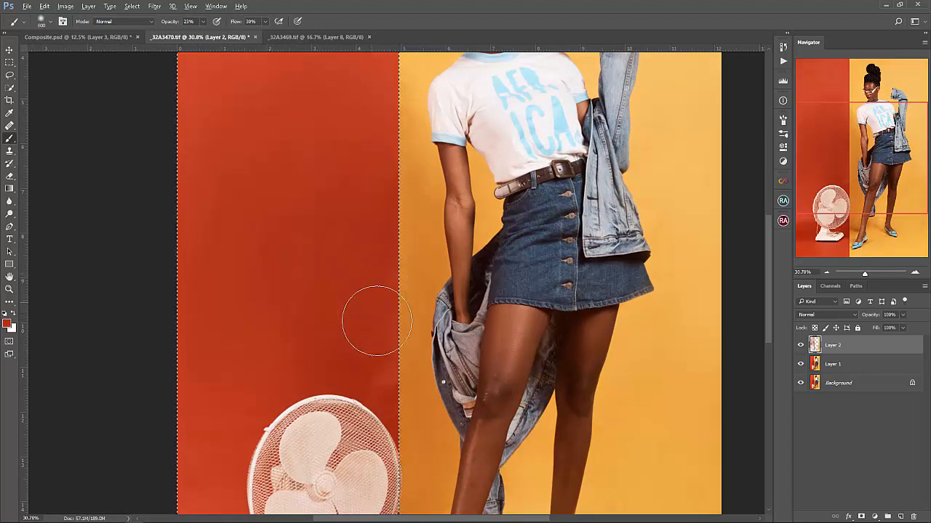
key("[")
key("[")
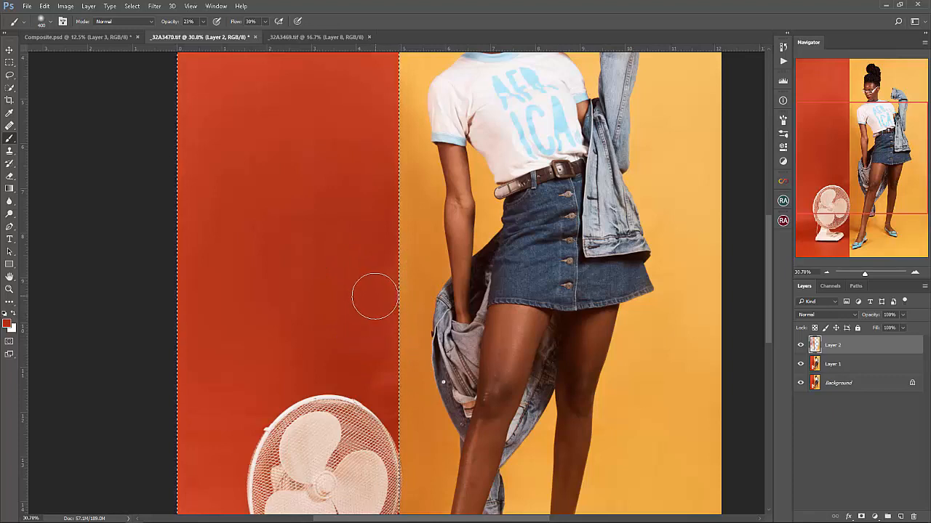
left_click(368, 282, "alt")
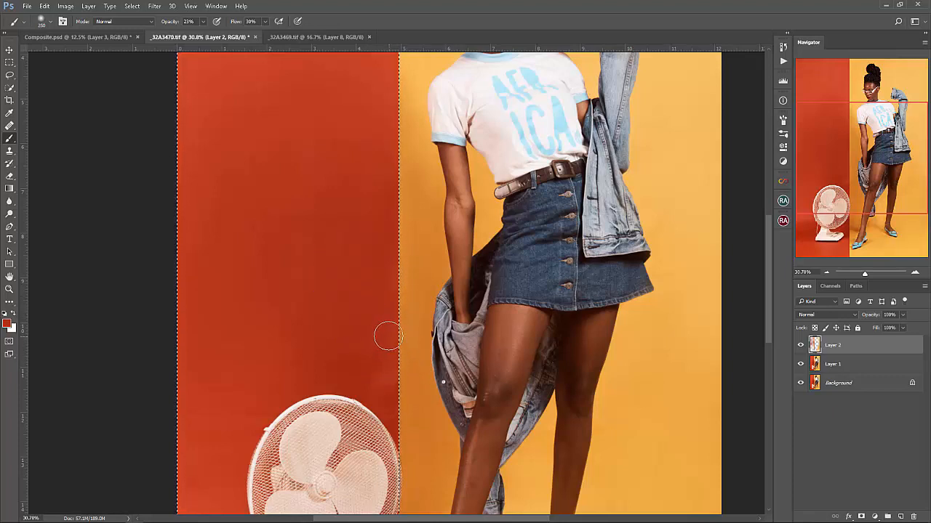
key("[")
key("[")
key("[")
Smooth the red backdrop around the top of the fan with sampled red and a 500 px soft Brush
key("z")
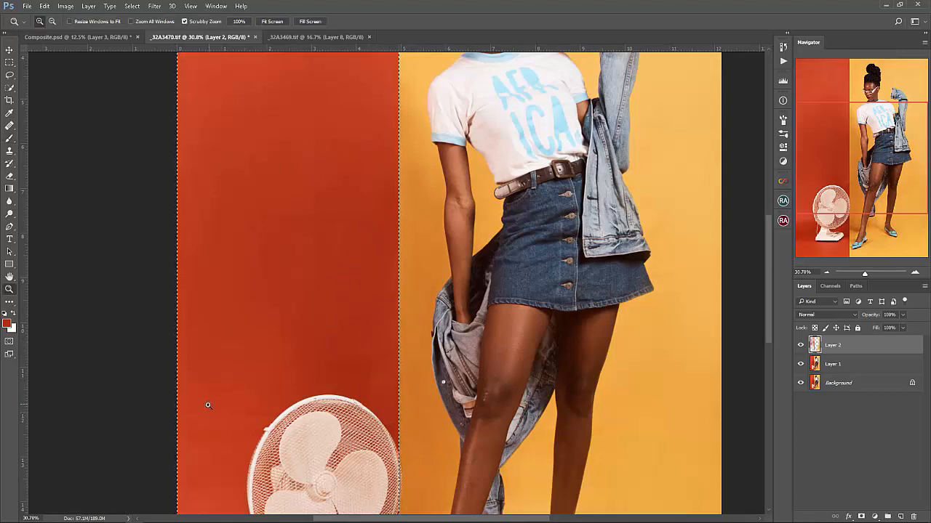
left_click_drag(266, 386, 358, 221)
key("b")
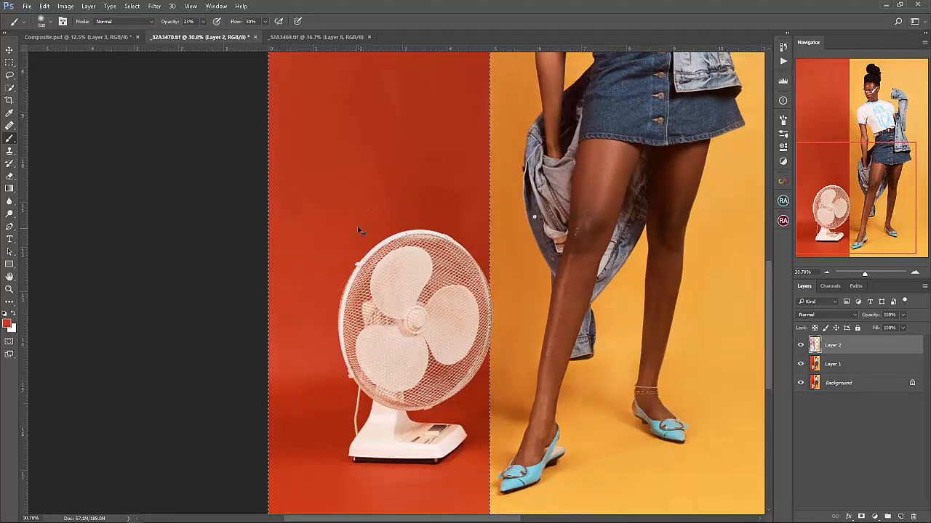
Blend the red backdrop beside and above the fan with sampled reds and an 800 px soft Brush at 23% opacity
key("z")
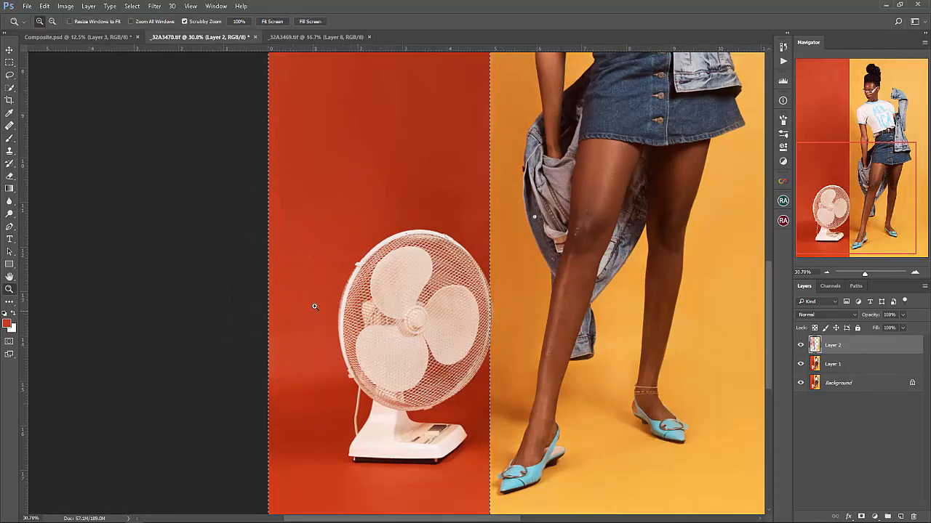
left_click_drag(315, 304, 295, 381)
key("ctrl+0")
key("b")
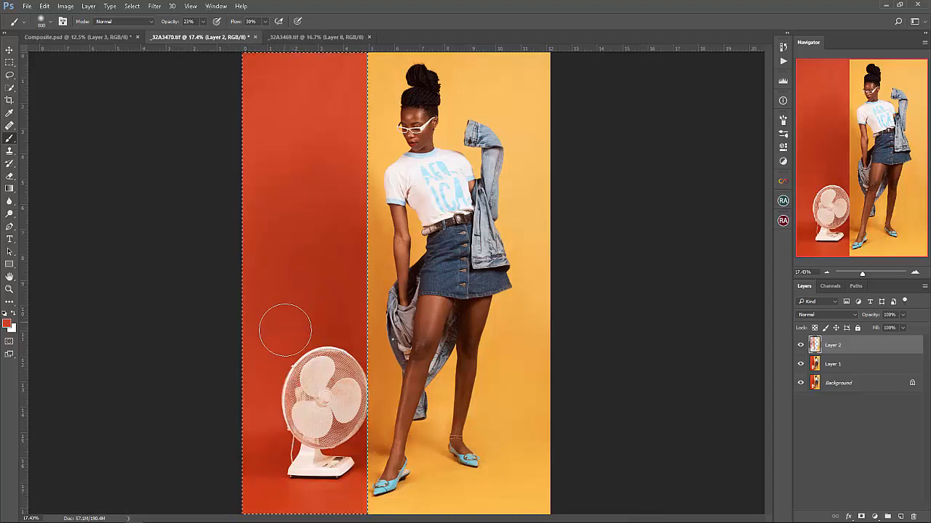
left_click(250, 445)
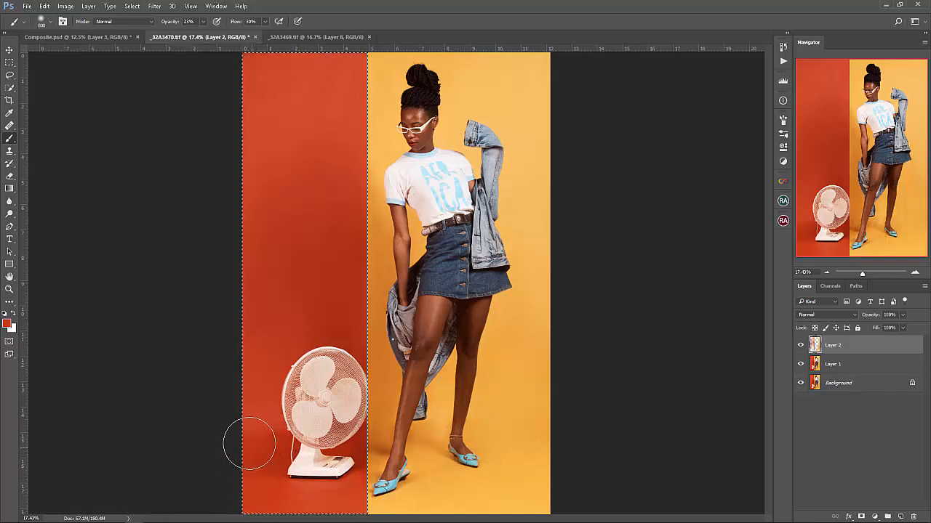
left_click(351, 259, "alt")
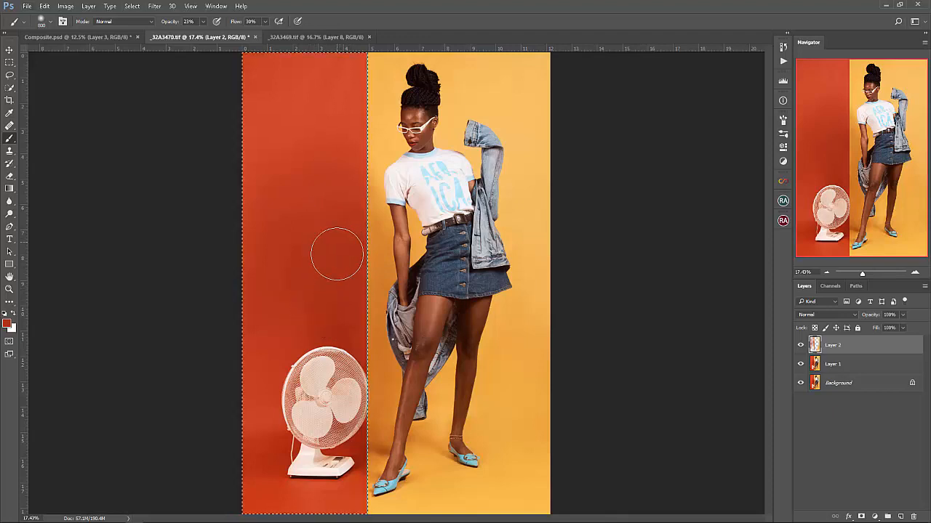
Even out the broad red tones above the fan with the soft Brush enlarged to 1100 px
key("z")
left_click_drag(307, 168, 294, 223)
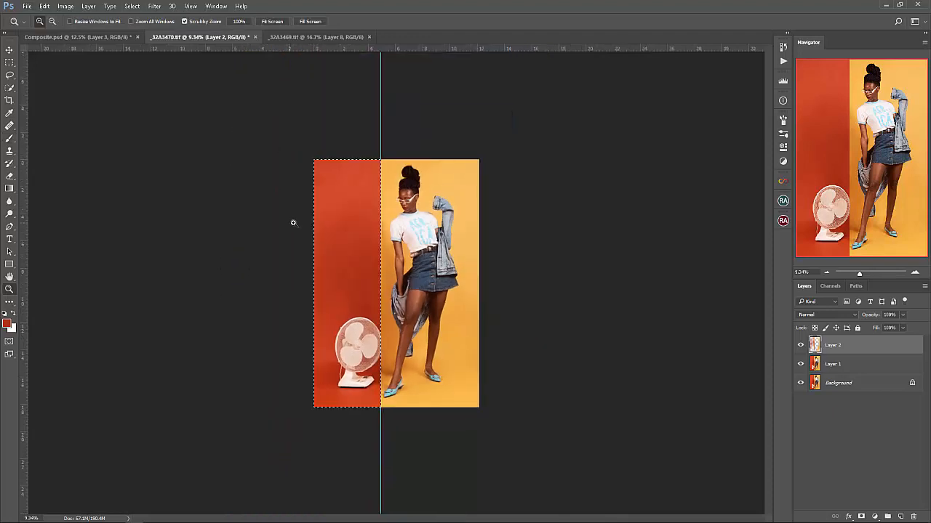
key("b")
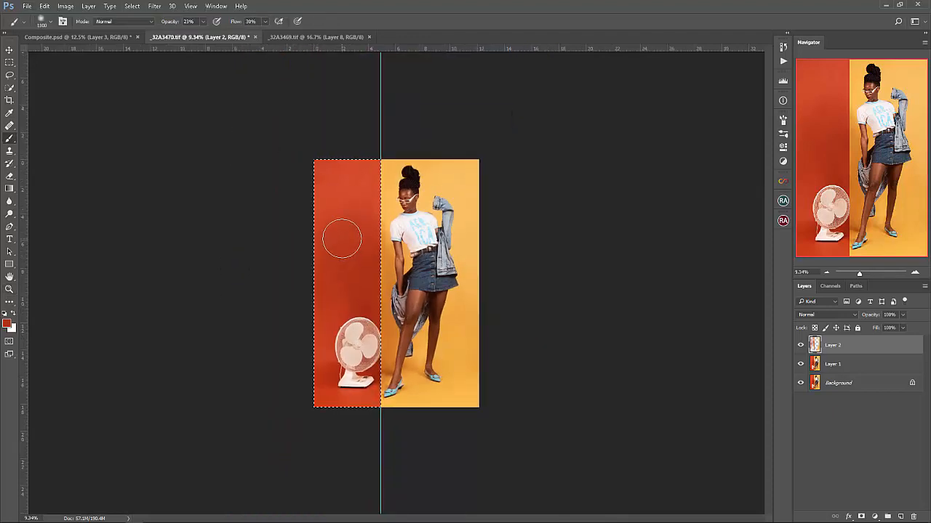
key("bracketright")
key("bracketright")
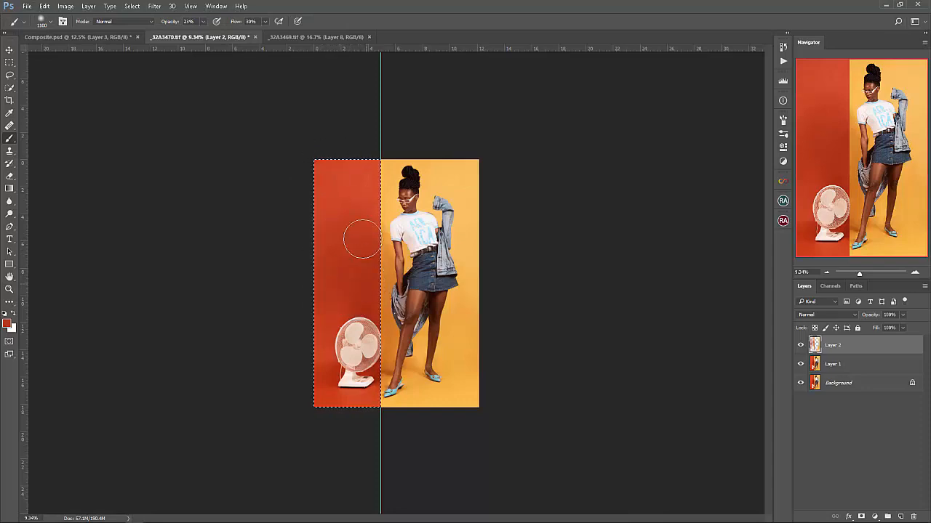
Paint sampled dark red between the fan's base and the yellow boundary with the soft Brush reduced to 200 px
key("z")
left_click_drag(394, 360, 398, 357)
mouse_move(299, 421)
left_mouse_down()
mouse_move(474, 345)
mouse_move(453, 375)
left_mouse_up()
key("b")
key("bracketleft")
key("bracketleft")
key("bracketleft")
key("bracketleft")
key("bracketleft")
key("bracketleft")
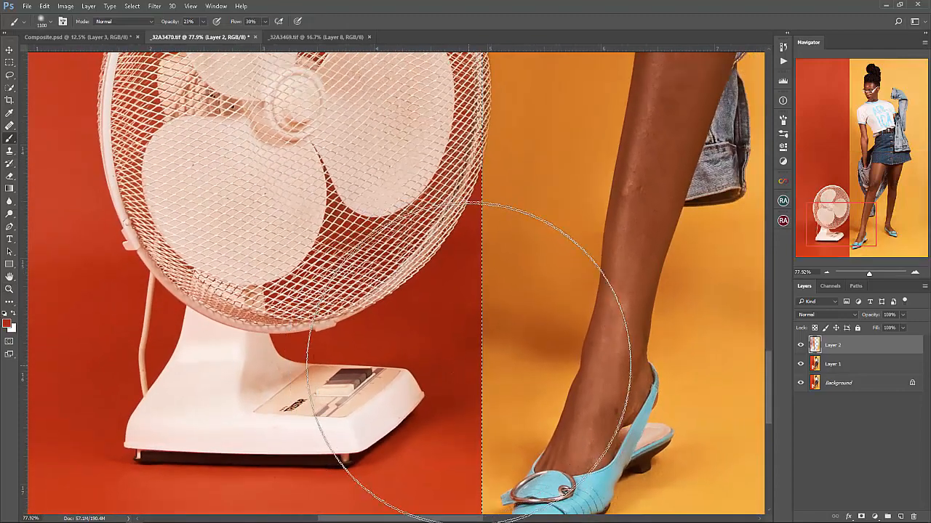
key("bracketleft")
key("bracketleft")
key("bracketleft")
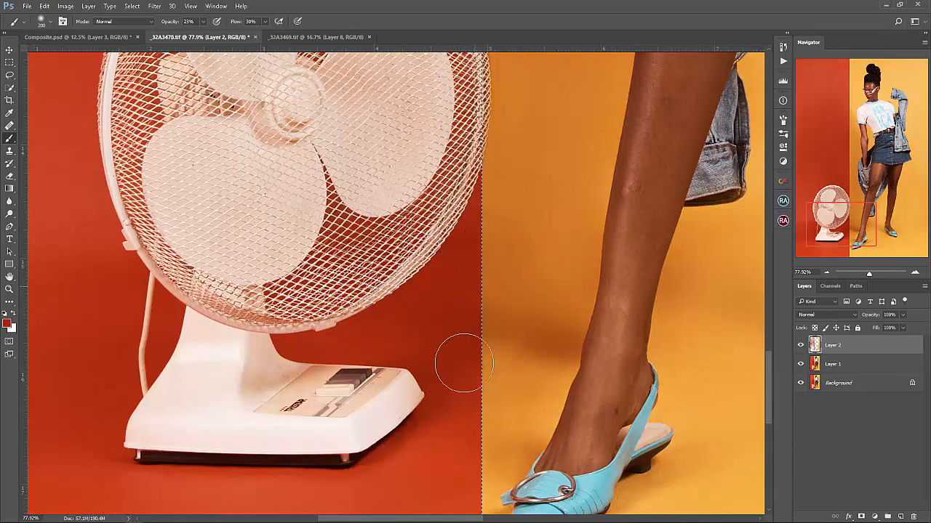
Compare the retouched red backdrop with the original by isolating the Background layer and restoring the other layers
key("z")
left_click_drag(457, 307, 425, 309)
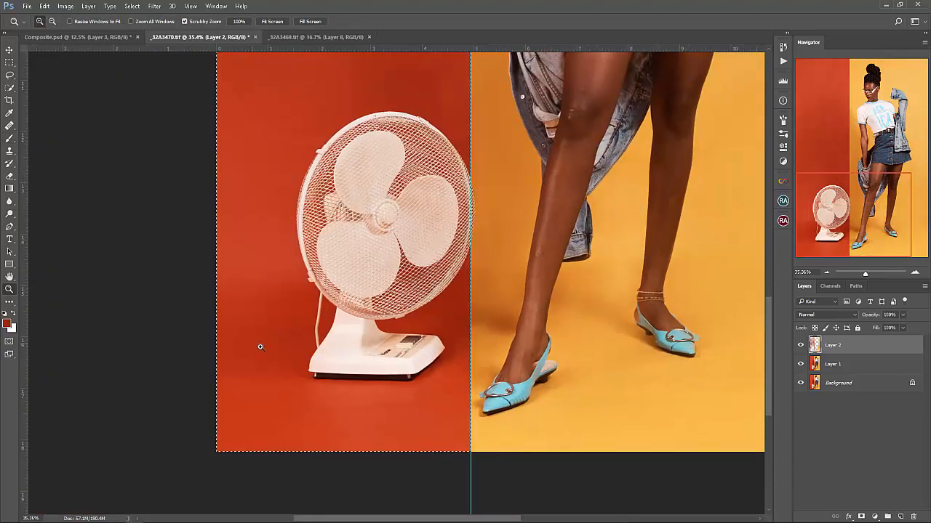
left_click_drag(257, 346, 284, 405)
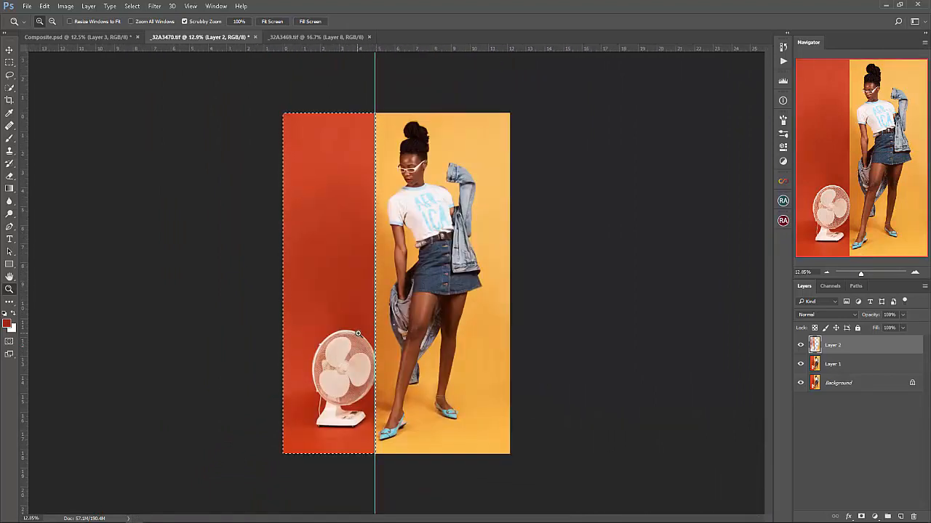
left_click(800, 383, "alt")
left_click(801, 383, "alt")
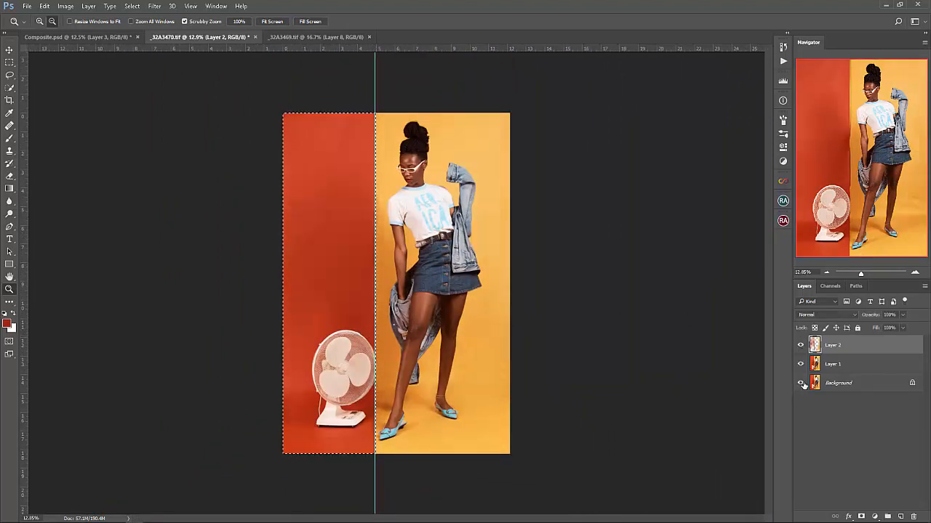
left_click(801, 383, "alt")
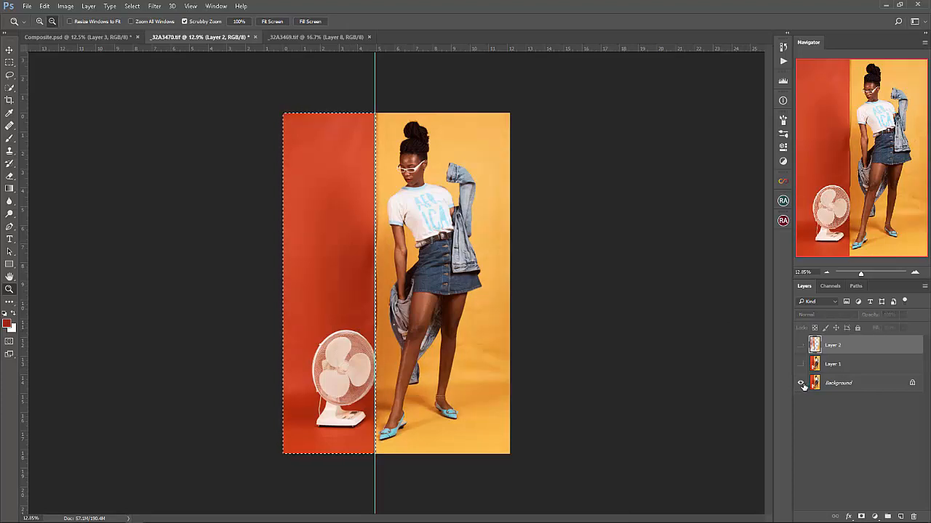
left_click(801, 384, "alt")
Deselect the red backdrop, hide the guides and save _32A3470.tif
key("ctrl+d")
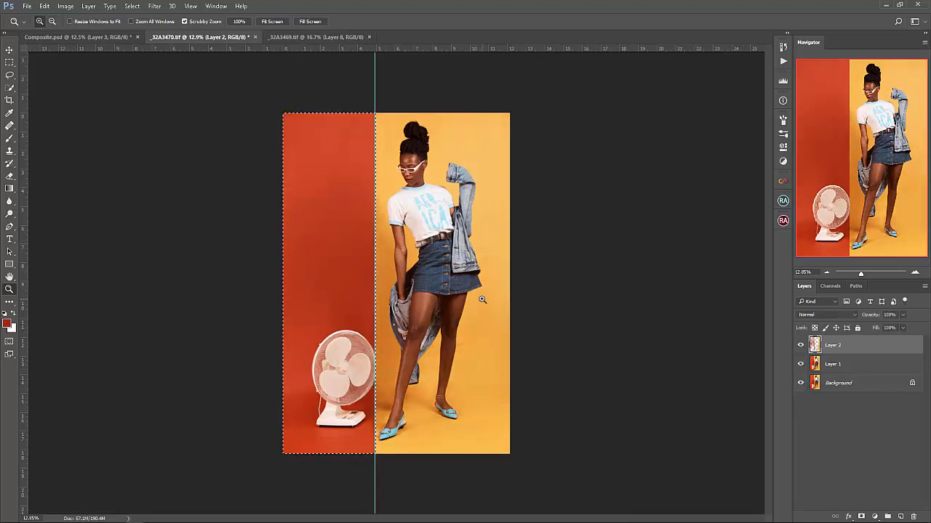
key("ctrl+semicolon")
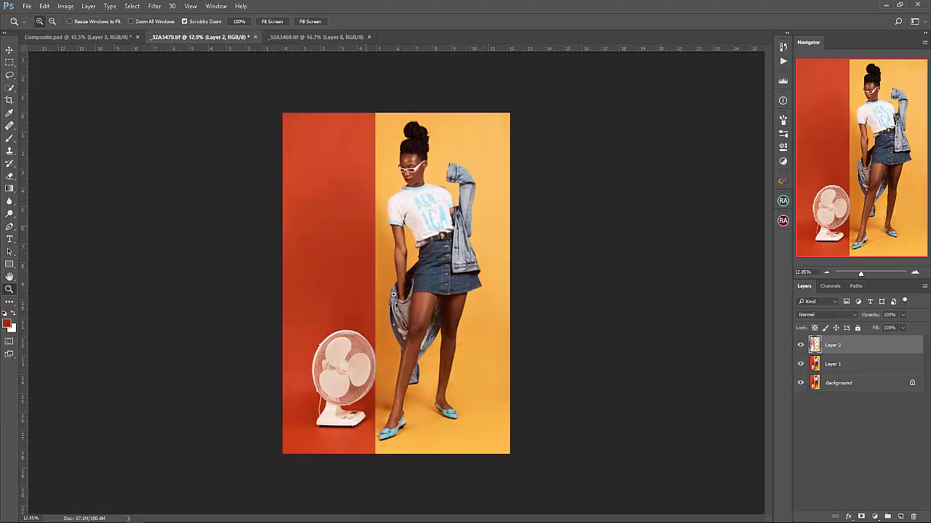
left_click_drag(380, 431, 375, 383)
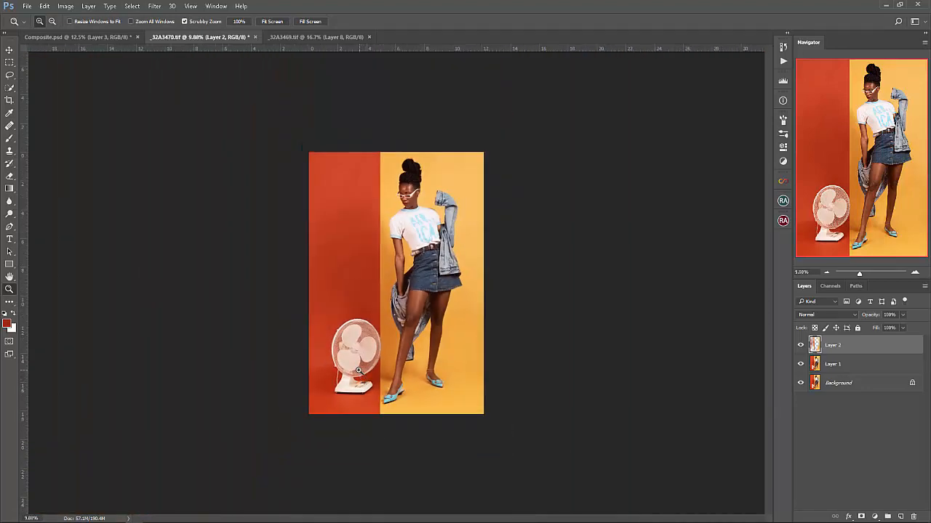
key("ctrl+s")
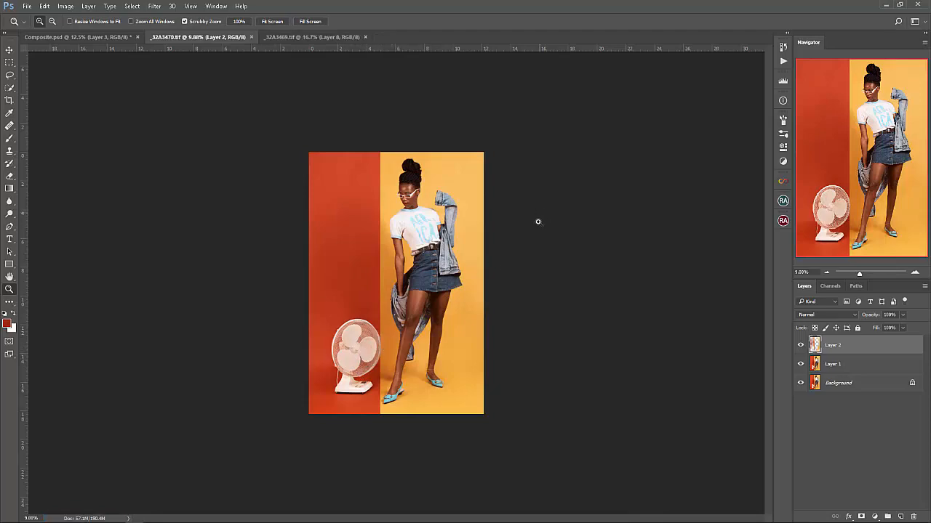
Add a new layer above Layer 2 and outline the fan's hanging cord with a closed Pen path along the grille and base
left_click_drag(320, 371, 739, 412)
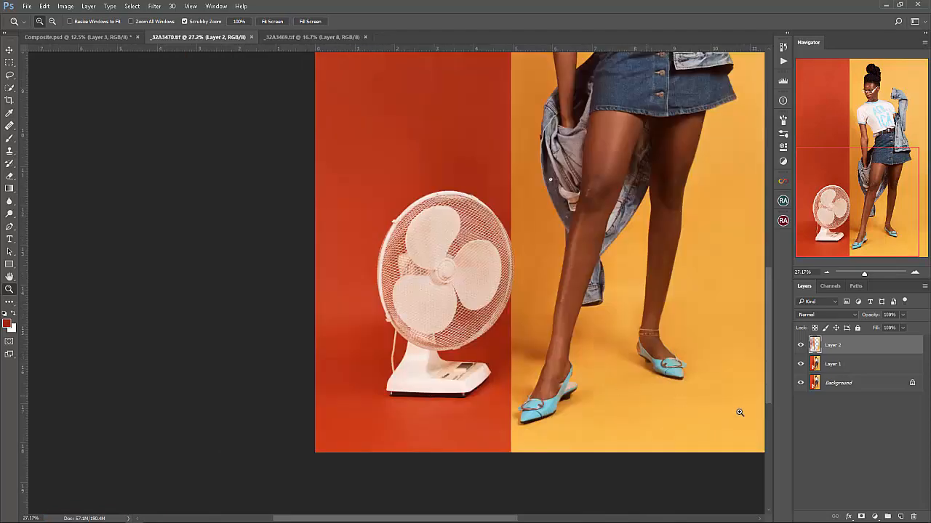
left_click(901, 517)
left_click_drag(370, 340, 404, 281)
key("p")
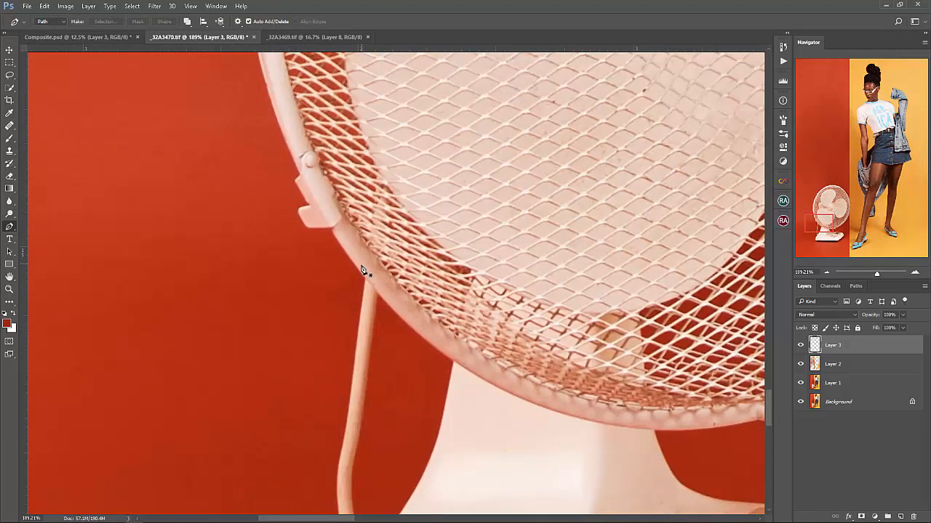
left_click(356, 268)
mouse_move(372, 343)
left_mouse_down()
mouse_move(372, 291)
mouse_move(358, 355)
mouse_move(368, 356)
left_mouse_up()
left_click(367, 347)
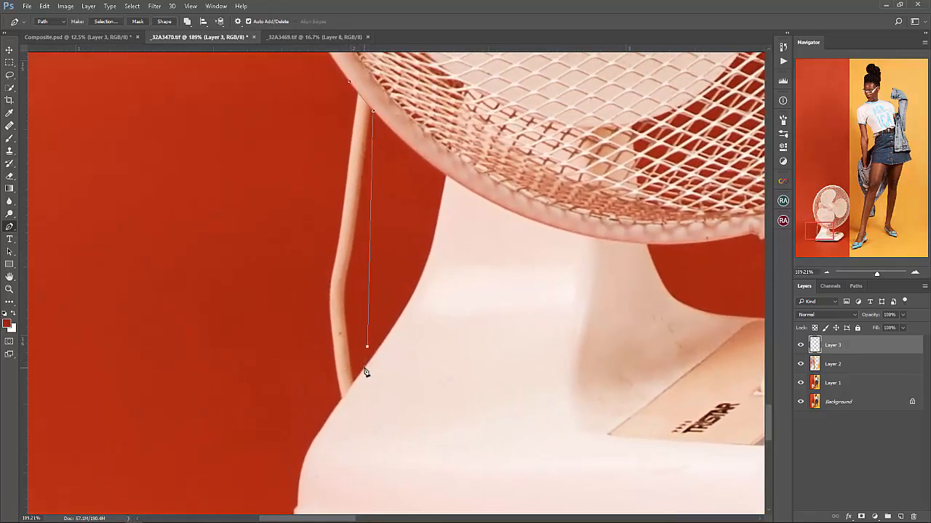
left_click(339, 407)
left_click(286, 336)
left_click_drag(285, 149, 295, 386)
left_click(301, 352)
left_click(329, 338)
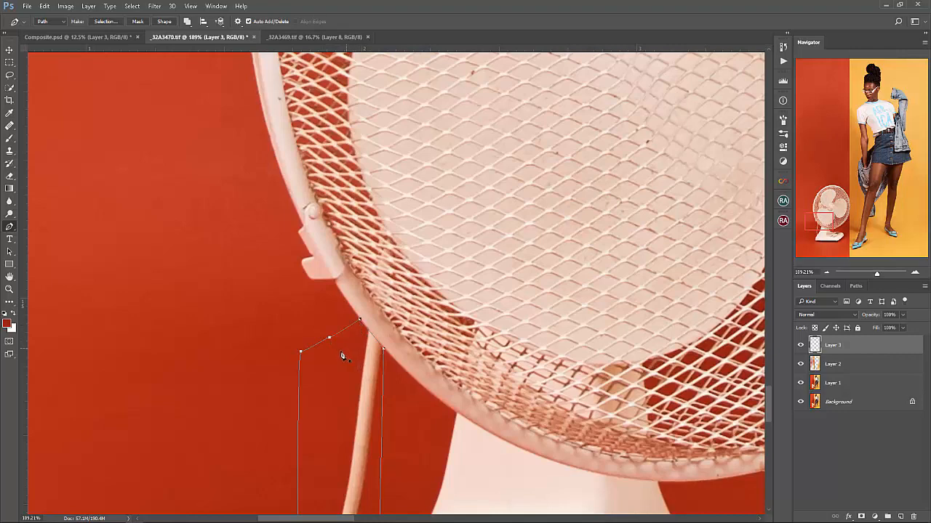
Convert the cord path into a new anti-aliased selection with a 0 px feather radius
right_click(342, 352)
left_click(391, 150)
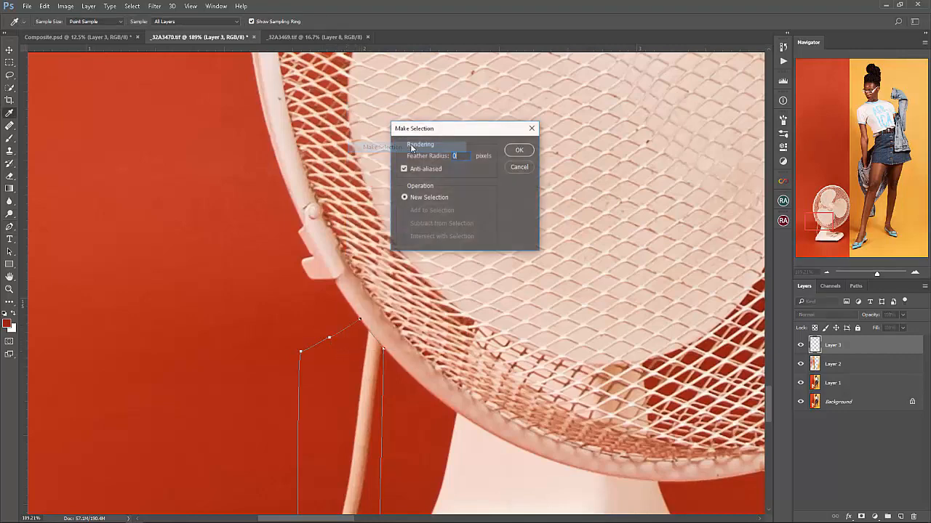
left_click(517, 152)
Clone red backdrop over the fan's cord inside the selection with the 32 px Clone Stamp and deselect
mouse_move(381, 340)
left_mouse_down()
mouse_move(357, 374)
mouse_move(348, 364)
mouse_move(371, 367)
mouse_move(369, 467)
left_mouse_up()
key("s")
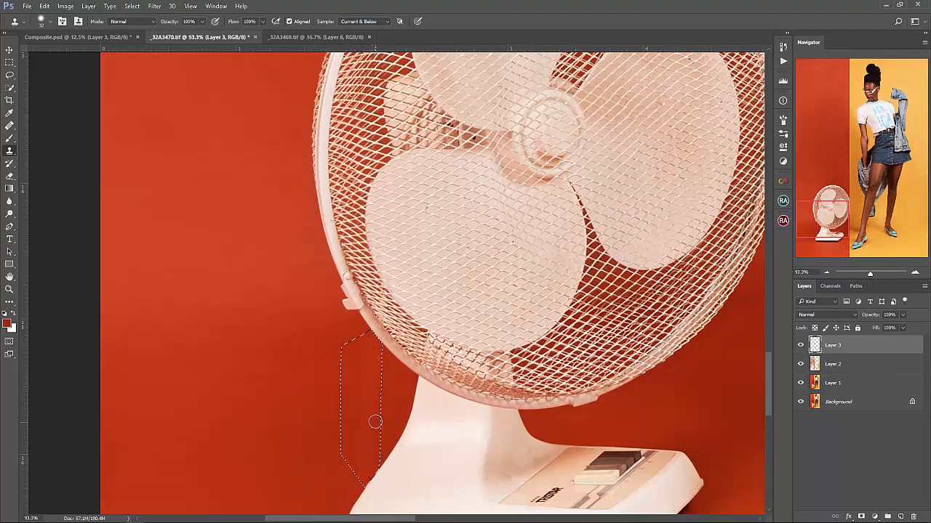
key("ctrl+d")
Blend the cloned area beside the fan's base with a larger Clone Stamp and sampled red using a 180 px soft Brush
right_click(320, 380)
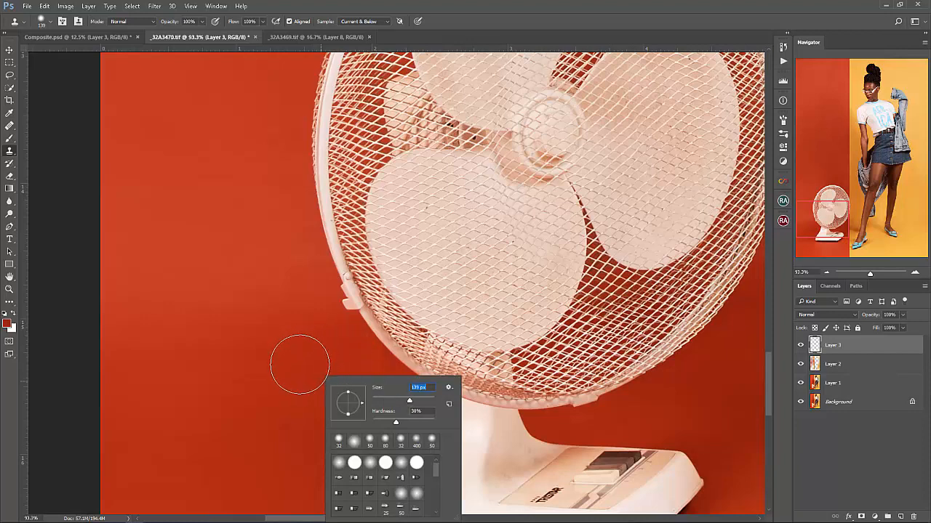
key("Return")
key("b")
right_click(334, 373)
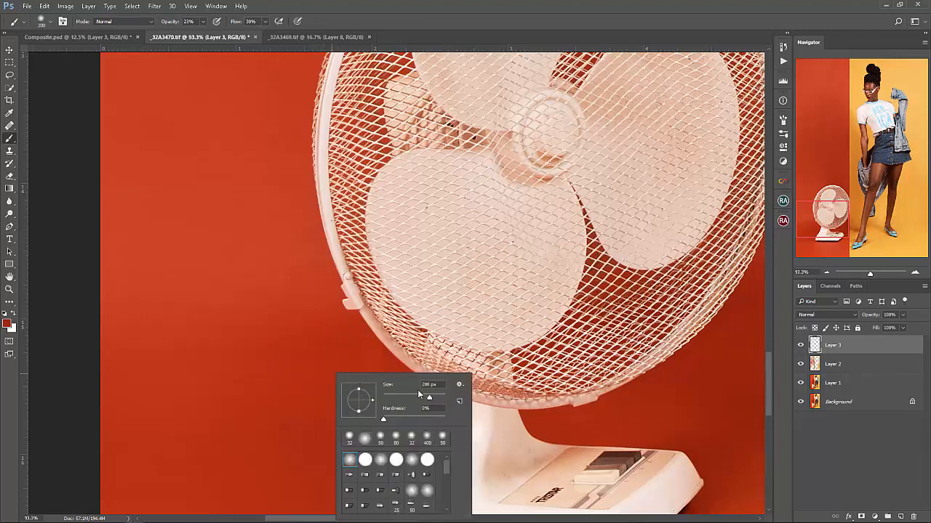
key("Return")
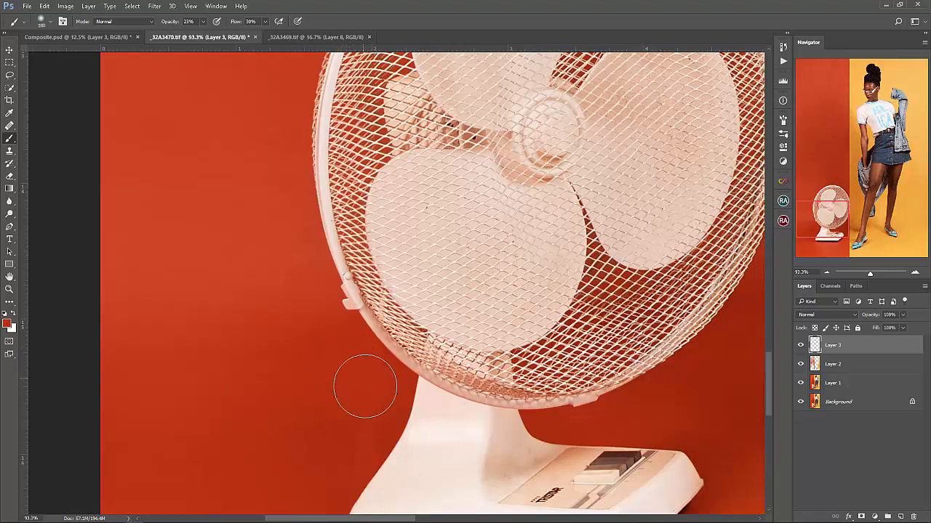
Finish blending the red backdrop beside the fan's base with a 125 px soft Brush and save the file
key("bracketleft")
key("bracketleft")
key("bracketleft")
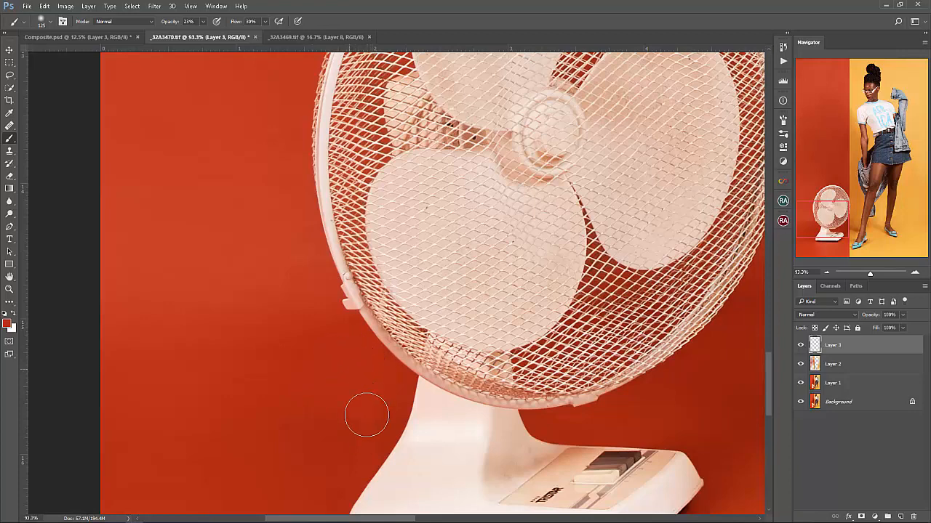
key("z")
left_click_drag(387, 357, 332, 403)
left_click_drag(515, 261, 467, 312)
key("ctrl+s")
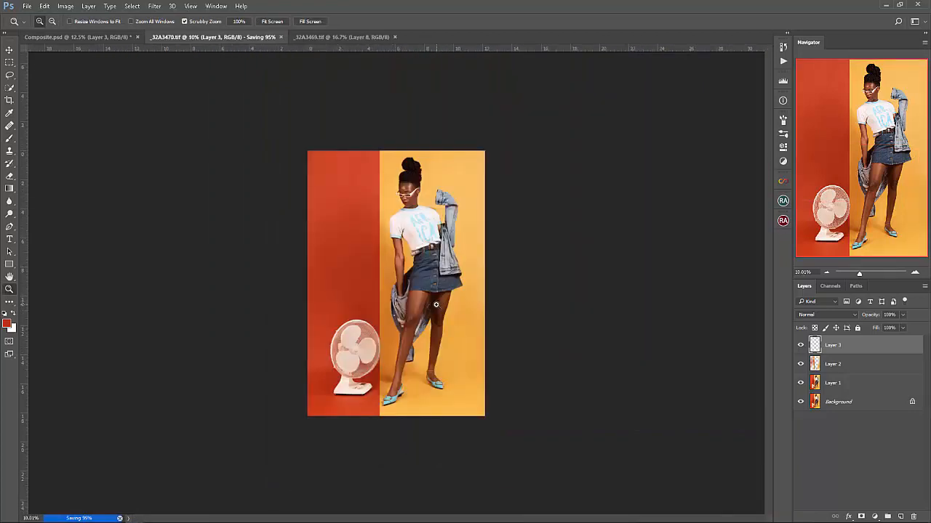
Create an 8-bit frequency separation group above Layer 3 with the Beauty Retouch extension
left_click(782, 220)
left_click(697, 285)
left_click(363, 206)
left_click(756, 162)
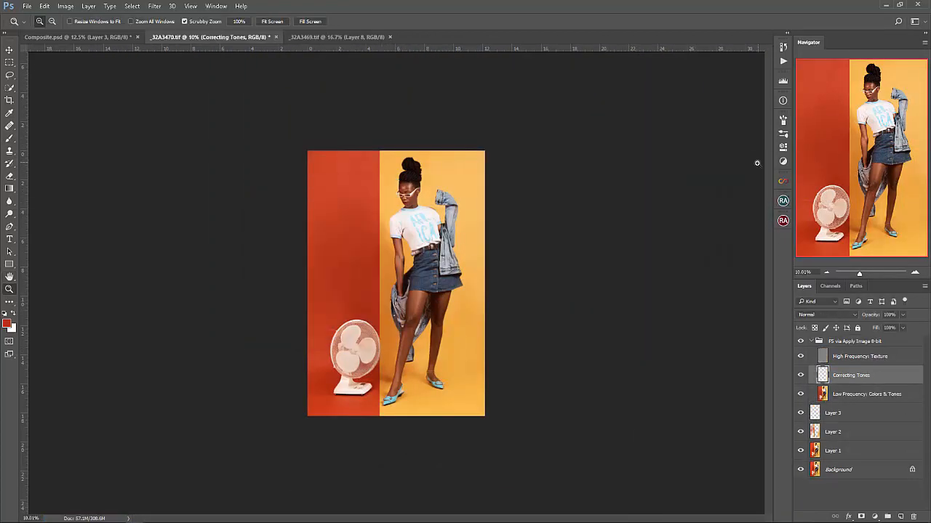
With the high-frequency texture hidden, start smoothing the facial skin on Correcting Tones using a 50 px Mixer Brush at 20% wet, load, mix and flow
mouse_move(405, 180)
left_mouse_down()
mouse_move(471, 138)
mouse_move(438, 235)
mouse_move(435, 219)
mouse_move(419, 216)
mouse_move(412, 230)
mouse_move(422, 216)
mouse_move(469, 237)
left_mouse_up()
key("b")
key("shift+b")
key("shift+b")
key("shift+b")
key("shift+b")
key("shift+b")
key("shift+b")
key("shift+b")
left_click(438, 206, "alt")
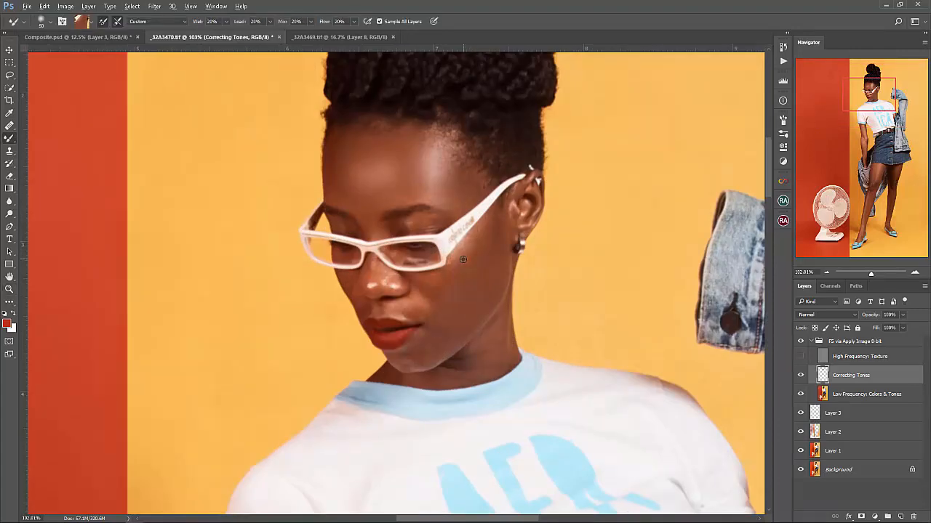
Blend the skin tones of the cheek, jaw and forehead with the Mixer Brush, varying its size between 30 and 90 px
mouse_move(461, 286)
left_mouse_down()
mouse_move(442, 321)
mouse_move(486, 317)
mouse_move(448, 300)
left_mouse_up()
key("bracketright")
key("bracketright")
left_click(445, 321, "alt")
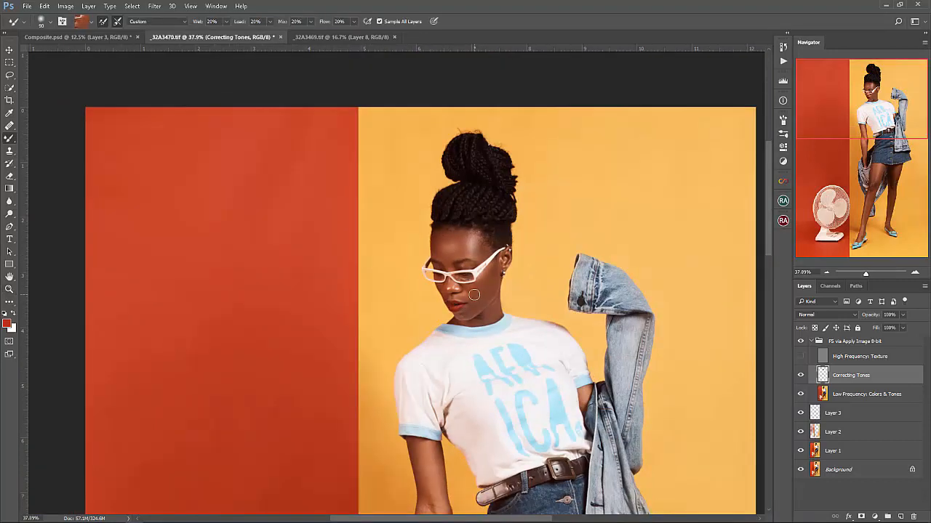
scroll(491, 277, "up", 5)
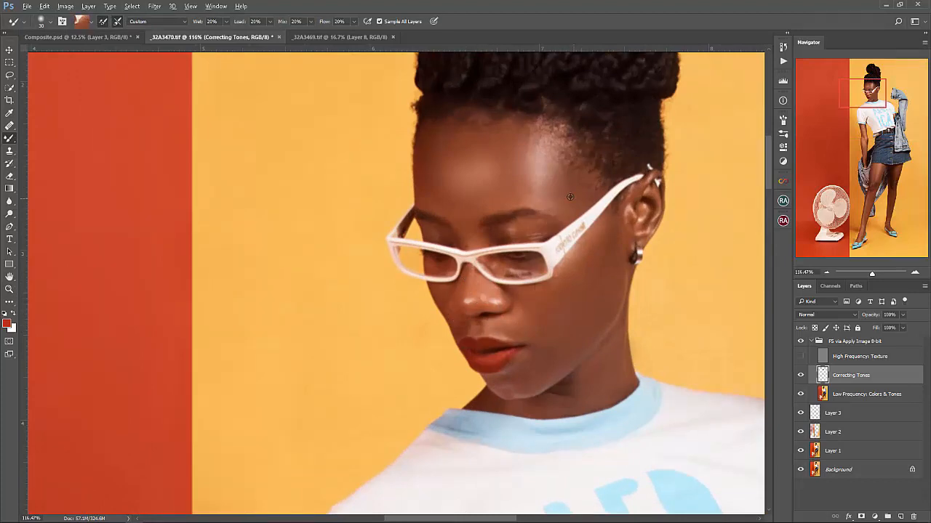
Set the Clone Stamp to 70 px and retouch the lowered arm, blending its tones with a 60 px Mixer Brush
key("z")
scroll(538, 258, "down", 5)
left_click_drag(413, 351, 372, 264)
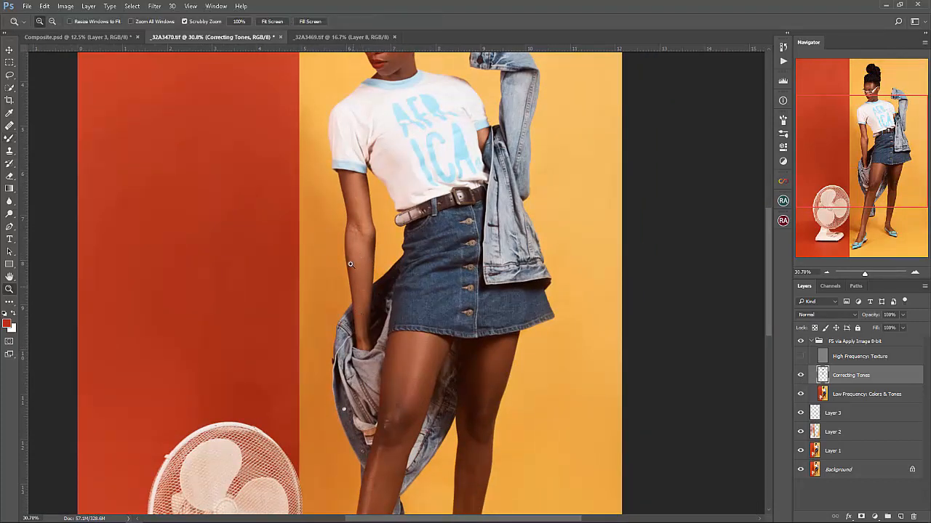
scroll(360, 241, "up", 4)
left_click_drag(370, 347, 481, 348)
key("s")
right_click(278, 292)
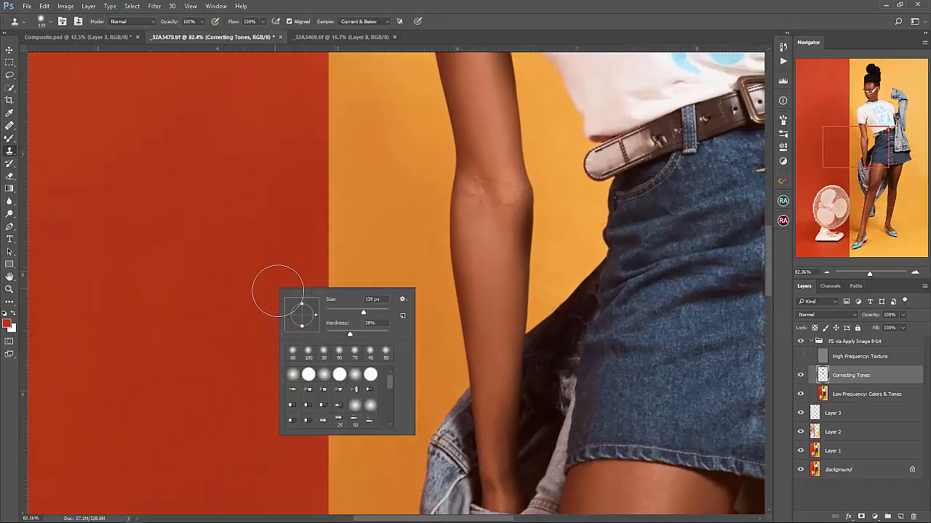
type("70")
key("Return")
key("z")
mouse_move(503, 314)
left_mouse_down()
mouse_move(472, 327)
mouse_move(415, 327)
mouse_move(403, 302)
left_mouse_up()
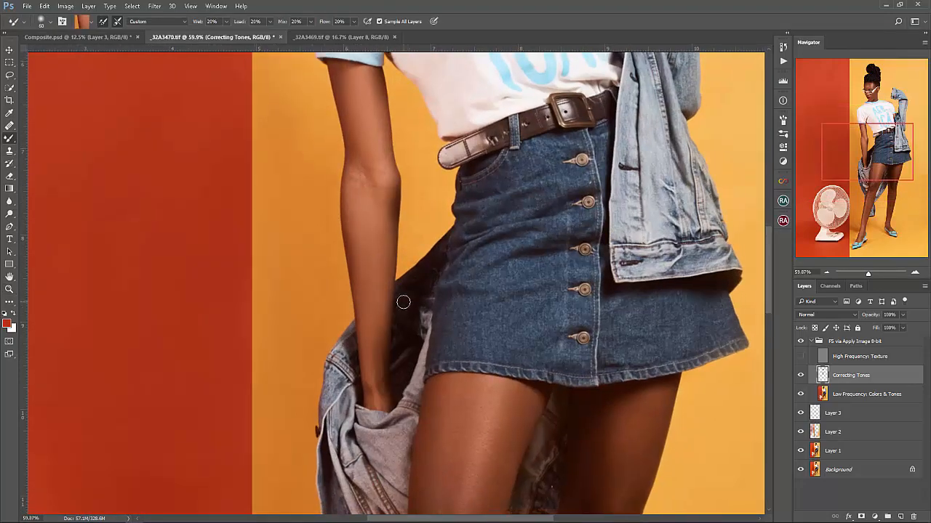
Smooth the skin tones on the thighs below the skirt with the Mixer Brush set to 150 px
right_click(380, 243)
type("150")
key("Return")
key("z")
left_click_drag(463, 248, 418, 254)
mouse_move(486, 278)
left_mouse_down()
mouse_move(397, 262)
mouse_move(401, 212)
left_mouse_up()
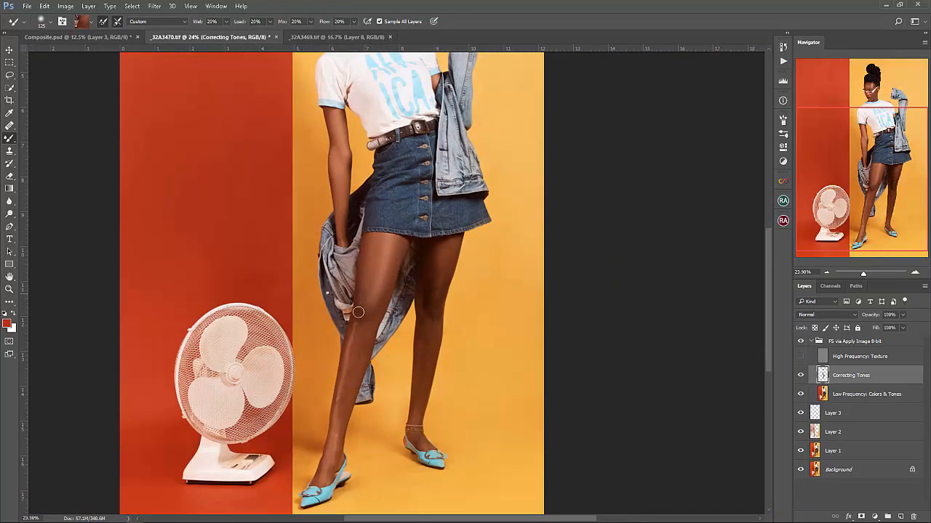
Blend the tones along the front leg's knee and shin with the Mixer Brush reduced to 90 px
key("z")
left_click_drag(324, 388, 361, 388)
left_click_drag(361, 387, 364, 289)
key("bracketleft")
key("bracketleft")
key("bracketleft")
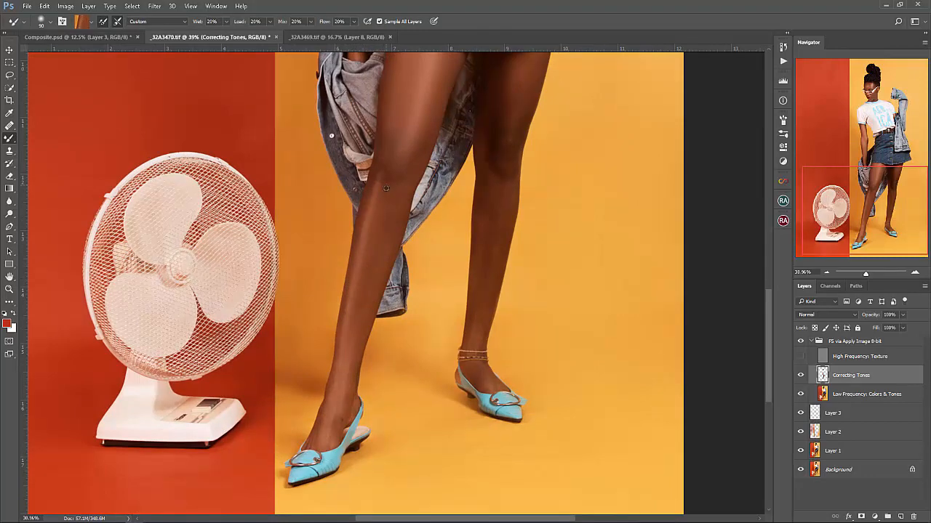
Smooth the skin on both feet around the blue shoes with a smaller Mixer Brush and save the file
key("z")
left_click_drag(326, 435, 345, 363)
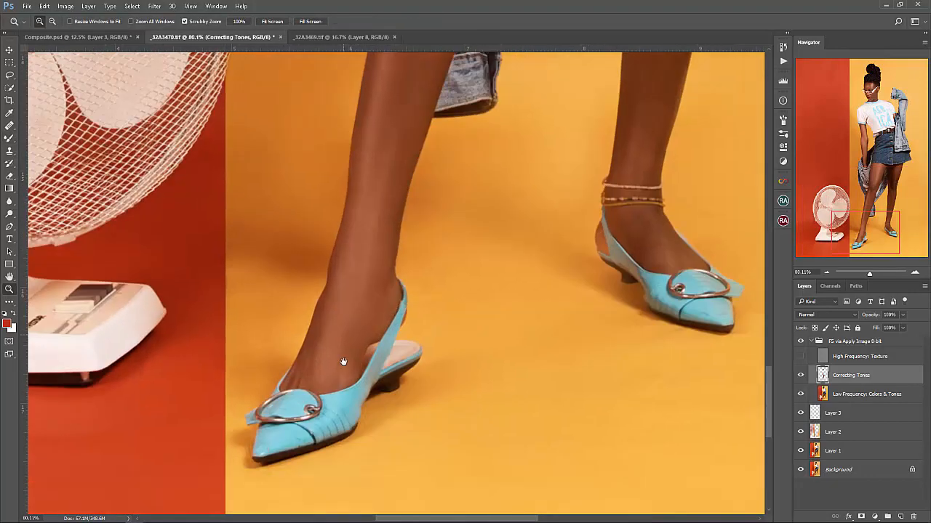
key("bracketleft")
key("bracketleft")
key("bracketleft")
key("bracketleft")
left_click_drag(618, 191, 312, 261)
key("z")
left_click_drag(442, 252, 409, 256)
key("ctrl+s")
Blend the tones down the back leg to the ankle bracelet, reducing the Mixer Brush from 125 to 60 px
left_click_drag(448, 320, 448, 305)
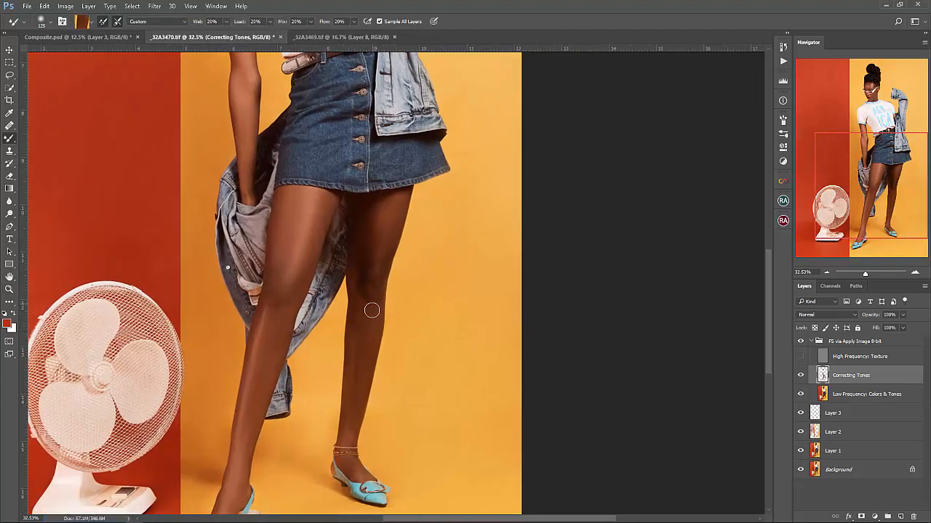
key("z")
left_click_drag(354, 458, 356, 358)
key("bracketleft")
key("bracketleft")
key("bracketleft")
key("bracketleft")
key("bracketleft")
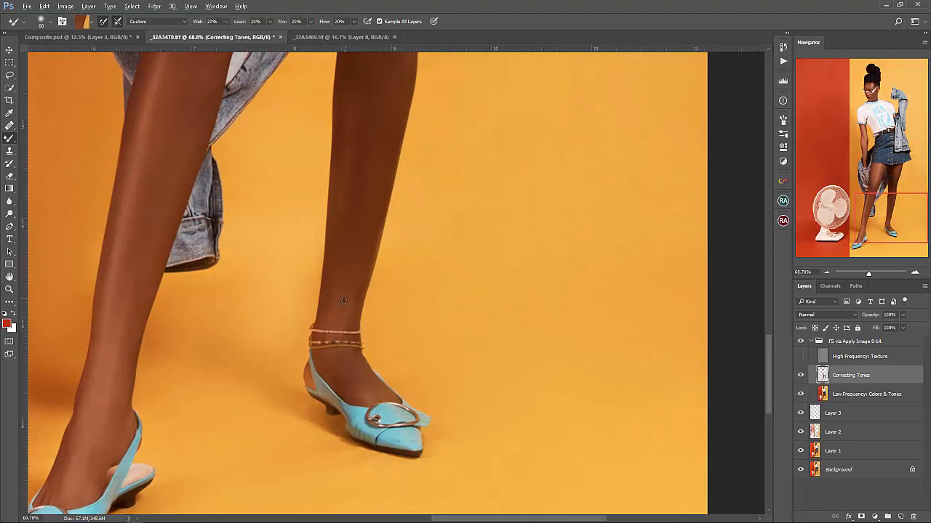
Show the High Frequency: Texture layer again, select the FS via Apply Image 8-bit group and save the file
key("z")
left_click_drag(382, 203, 393, 306)
left_click(801, 357)
left_click(820, 342)
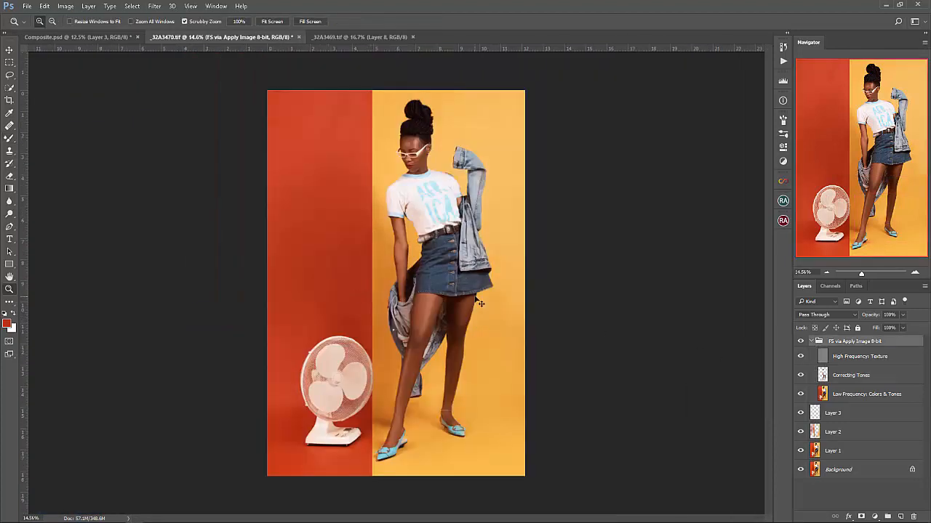
key("ctrl+s")
left_click(449, 294, "alt")
Generate the D&B Curves Setup above the frequency separation group and select the Dodge Curve mask for brushing
left_click(783, 200)
left_click(705, 231)
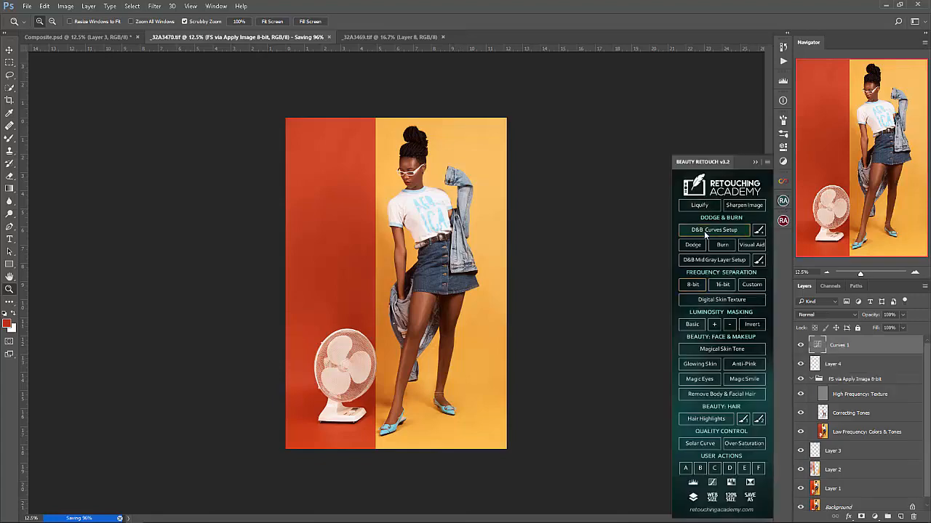
left_click(783, 200)
left_click(811, 341)
left_click(811, 357)
left_click(845, 378)
key("b")
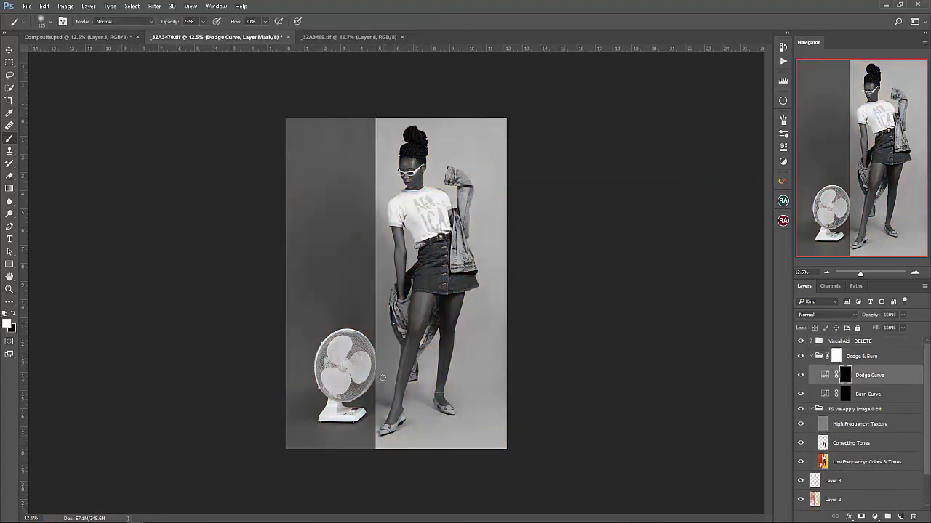
Dodge dark patches on the thighs by painting white on the Dodge Curve mask with a 200 px soft Brush
key("z")
mouse_move(421, 298)
left_mouse_down()
mouse_move(482, 297)
mouse_move(365, 291)
left_mouse_up()
key("b")
left_click_drag(282, 378, 296, 328)
key("bracketleft")
left_click_drag(413, 274, 401, 325)
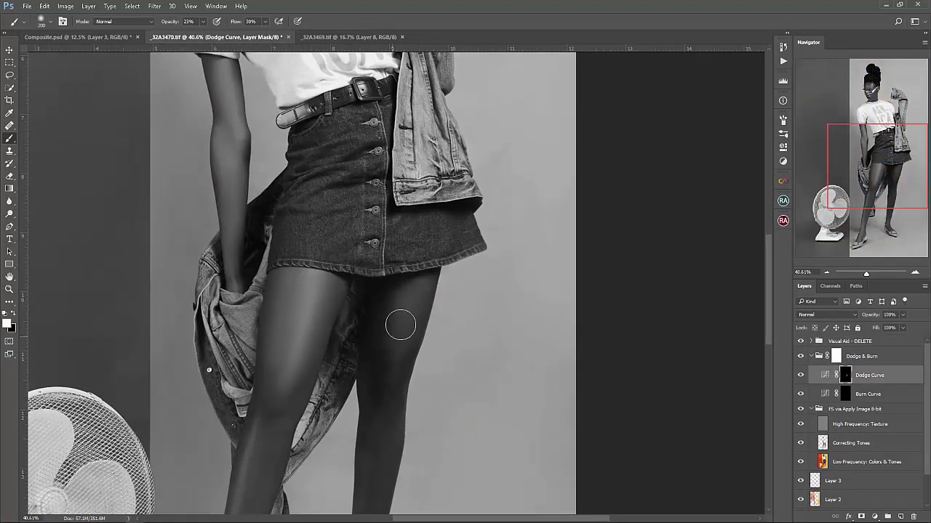
Dodge uneven dark areas on the knees, shins and feet with the Brush reduced to 100 px
left_click_drag(284, 377, 337, 216)
key("bracketleft")
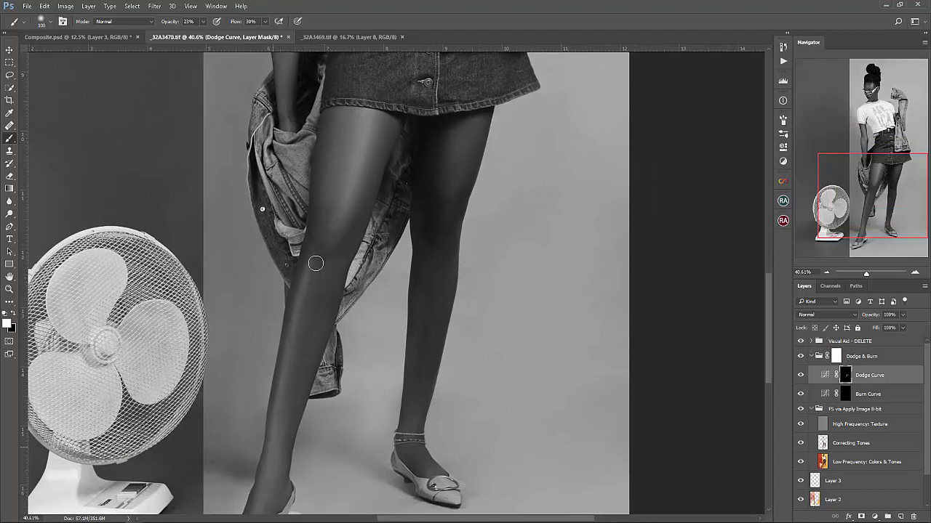
left_click_drag(390, 408, 439, 287)
key("z")
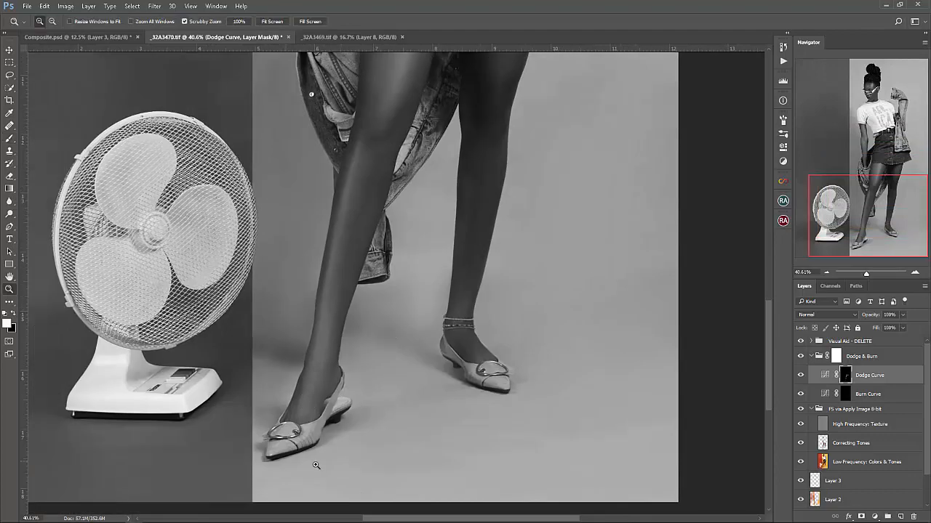
left_click_drag(315, 465, 280, 464)
left_click_drag(419, 377, 468, 372)
Dodge the dark patches along the lowered arm on the Dodge Curve mask, starting with a 150 px Brush
key("b")
left_click_drag(405, 176, 399, 224)
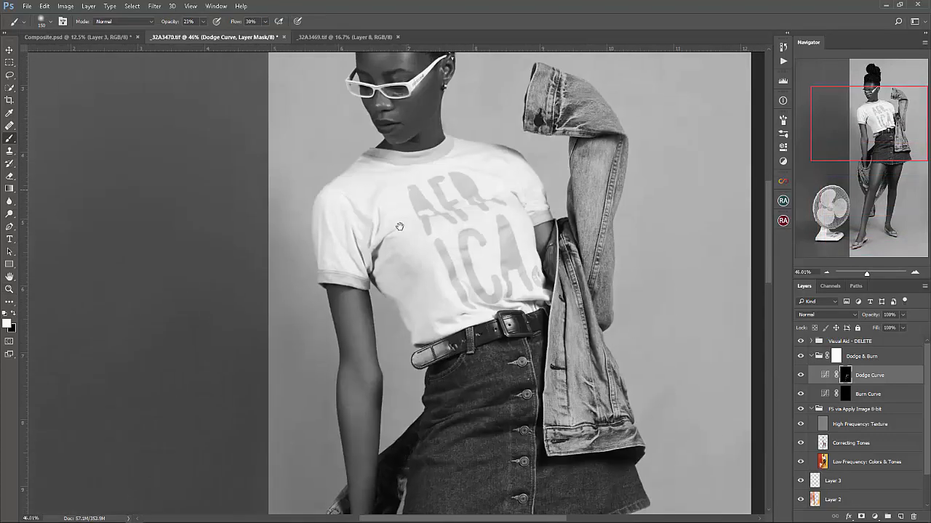
left_click_drag(360, 360, 360, 455)
left_click_drag(393, 410, 378, 346)
key("bracketleft")
key("bracketleft")
Dodge the facial shadows on the Dodge Curve mask, reducing the Brush from 100 px for finer areas
left_click_drag(404, 138, 327, 429)
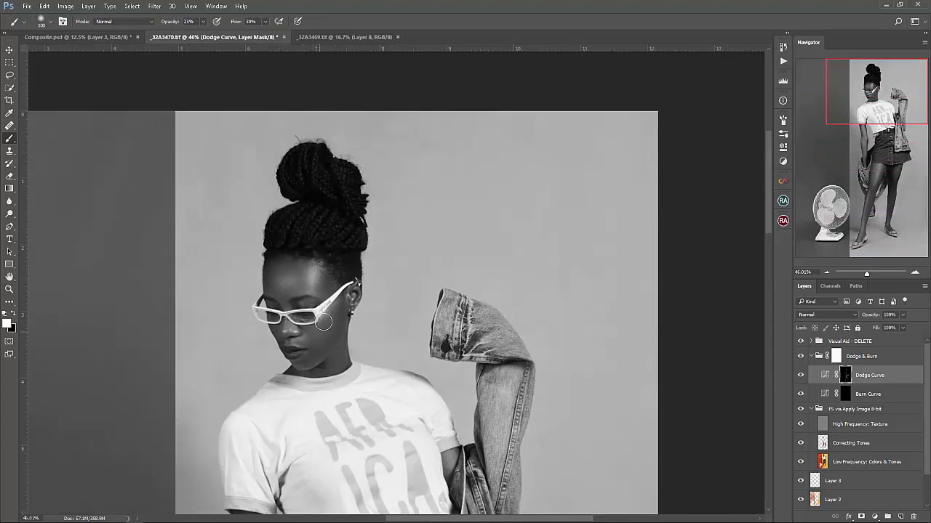
key("z")
left_click_drag(339, 291, 383, 314)
key("b")
key("bracketleft")
key("bracketleft")
key("bracketleft")
key("bracketleft")
Switch to the Burn Curve mask and burn uneven bright spots on the face and upper body with white soft strokes
key("z")
left_click_drag(415, 260, 355, 341)
key("alt+bracketleft")
key("b")
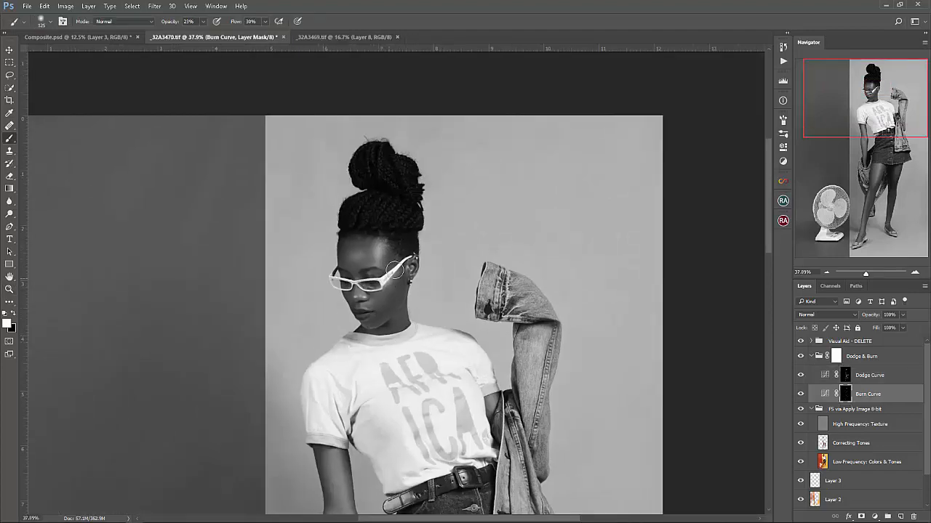
left_click_drag(420, 345, 393, 120)
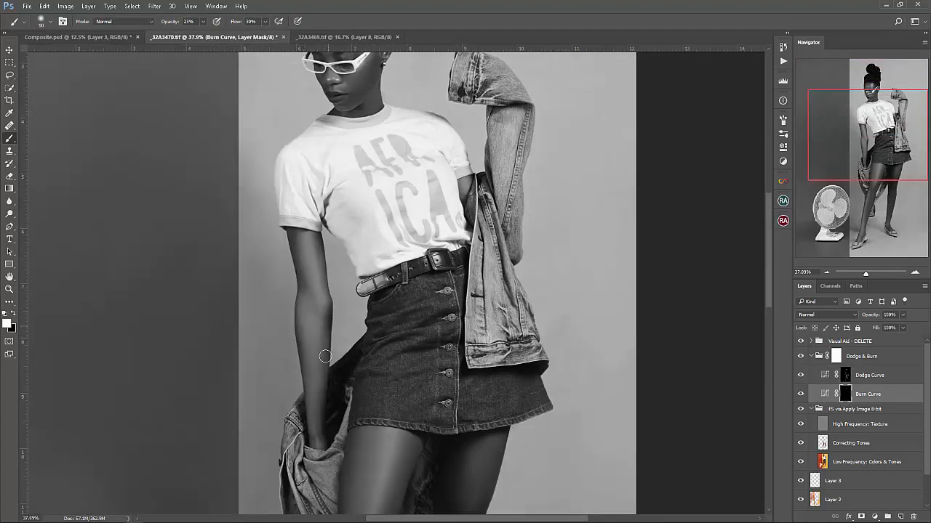
Burn bright patches on the legs, reducing the Brush from 150 px, and hide the Visual Aid group
left_click_drag(390, 416, 357, 288)
left_click_drag(323, 385, 357, 241)
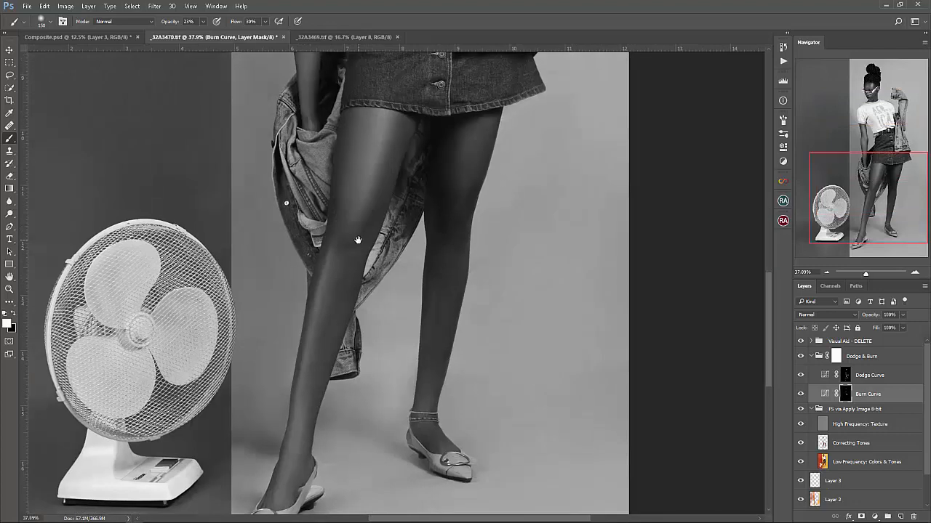
key("bracketleft")
key("bracketleft")
key("bracketleft")
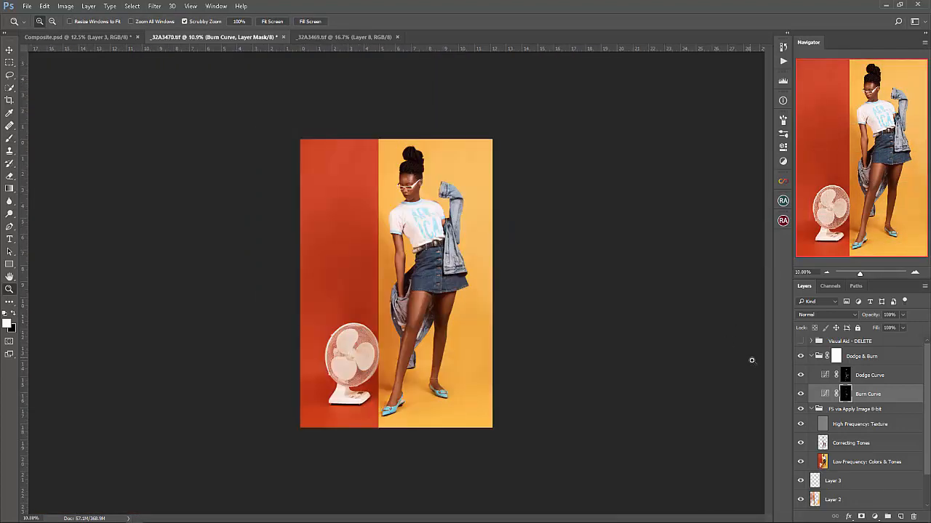
Collapse the Dodge & Burn group, toggle its visibility to compare the retouch, and save the file
left_click(862, 356)
left_click(812, 356)
left_click(800, 356)
left_click(800, 356)
left_click(801, 356)
left_click(799, 358)
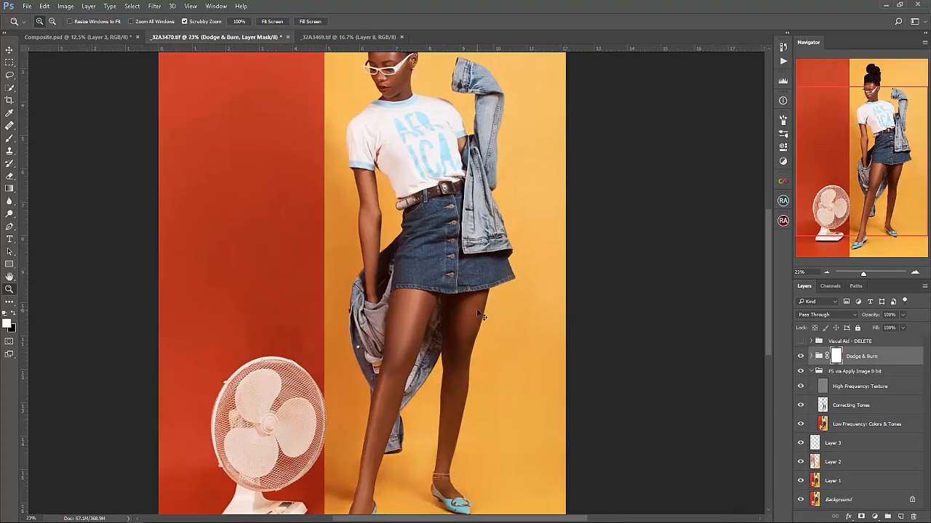
key("ctrl+s")
left_click(480, 301, "alt")
Stamp all visible layers into a new layer above Dodge & Burn and open it in Liquify with the Forward Warp tool
key("ctrl+alt+shift+e")
left_click(155, 7)
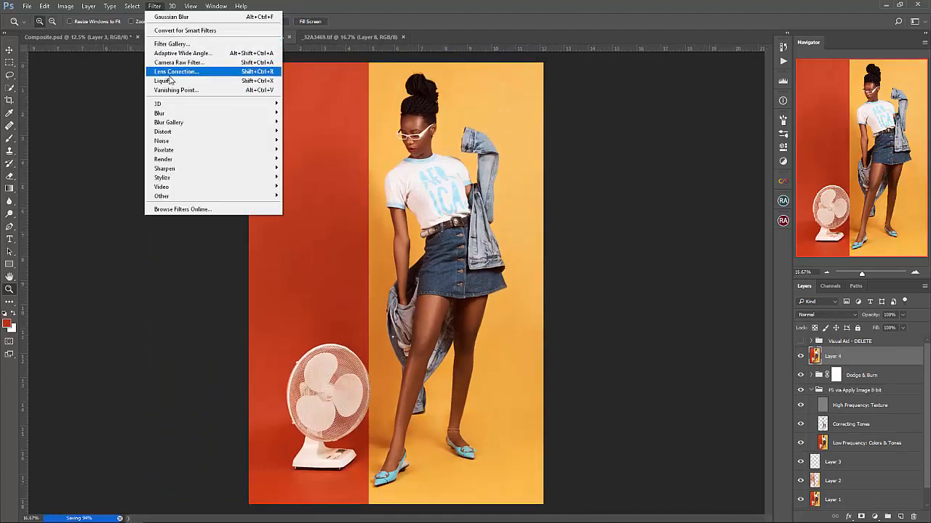
left_click(170, 80)
left_click(439, 293)
left_click(439, 293)
left_click(378, 329, "alt")
left_click(378, 330, "alt")
left_click(378, 329, "alt")
key("w")
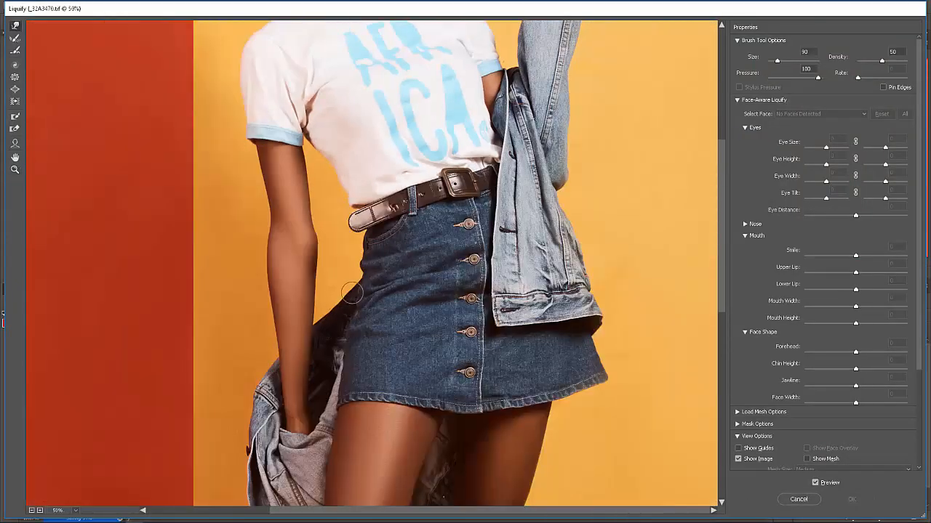
Reshape the outline of the hair bun and hairline with Forward Warp at brush sizes from 60 to 150 and apply Liquify
scroll(391, 251, "up", 5)
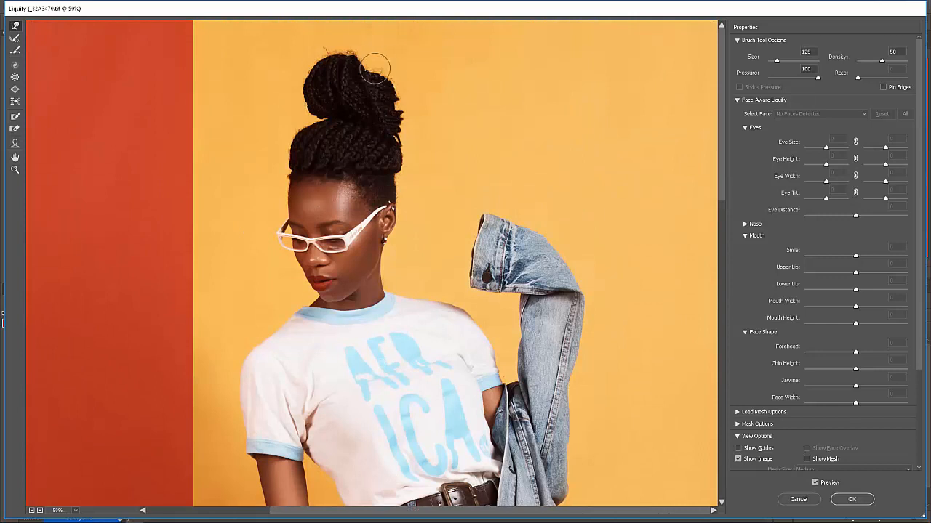
key("bracketright")
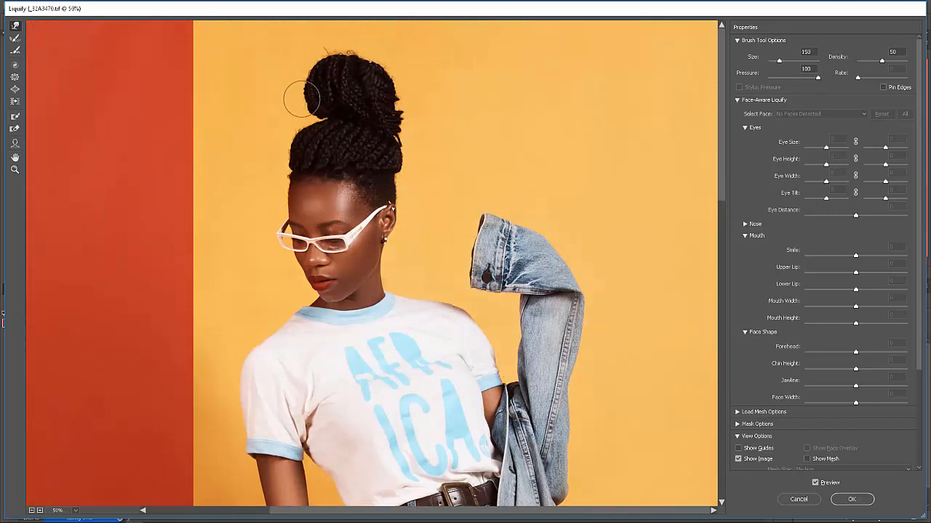
key("bracketright")
key("bracketright")
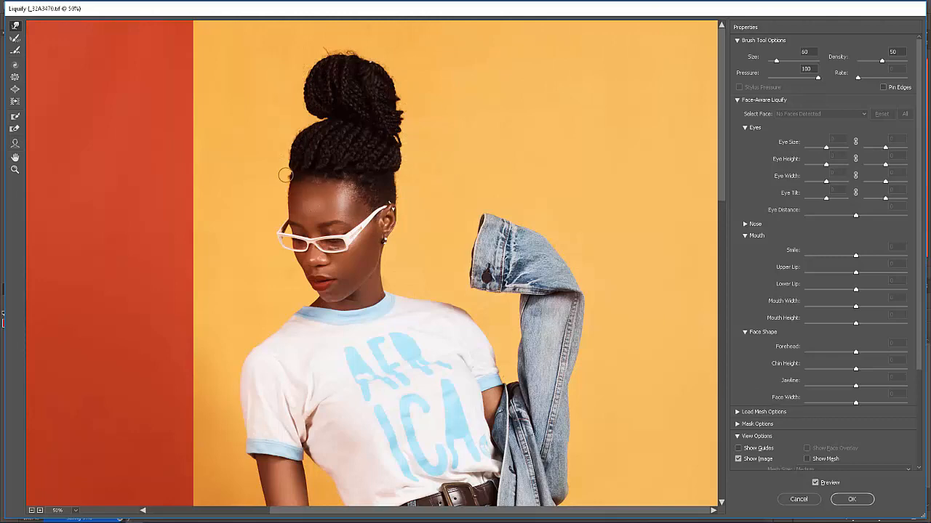
key("z")
left_click(595, 309, "alt")
left_click(595, 310, "alt")
left_click(852, 499)
Clone yellow backdrop over the stray hairs around the top of the bun with a 37 px Clone Stamp
key("z")
left_click(526, 276, "alt")
left_click(434, 97)
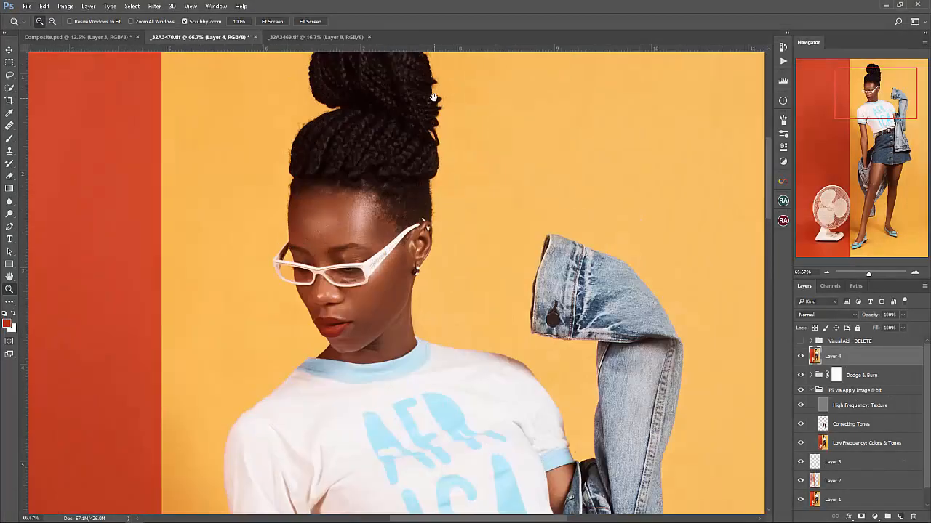
left_click_drag(434, 97, 496, 378)
left_click(496, 377)
key("s")
right_click(372, 268)
left_click_drag(439, 281, 434, 281)
key("Return")
left_click(301, 236, "alt")
left_click_drag(346, 250, 426, 258)
left_click_drag(481, 294, 489, 313)
Clone yellow backdrop over the stray hairs along the outer side of the bun with a smaller Clone Stamp brush
right_click(540, 286)
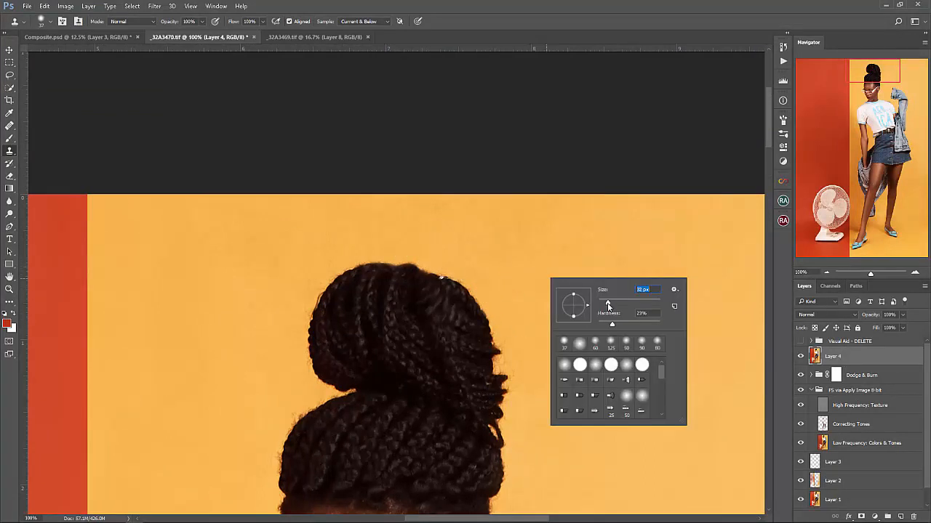
left_click_drag(608, 305, 603, 304)
key("Return")
left_click_drag(500, 356, 503, 343)
right_click(502, 347)
left_click_drag(574, 386, 580, 386)
key("Return")
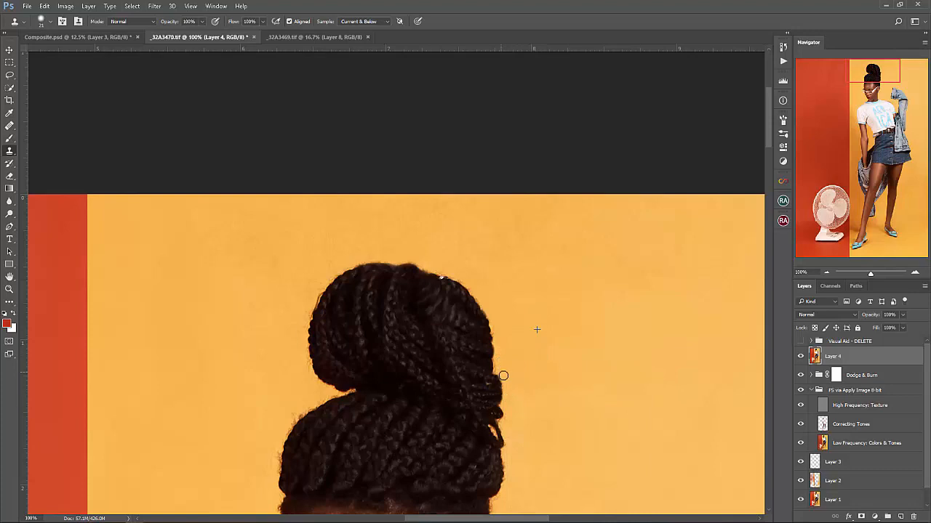
Clone away the flyaway hairs on the side of the hair nearest the red backdrop and save the file
mouse_move(303, 338)
left_mouse_down()
mouse_move(345, 239)
mouse_move(378, 194)
left_mouse_up()
left_click(318, 280, "alt")
left_click_drag(379, 253, 382, 254)
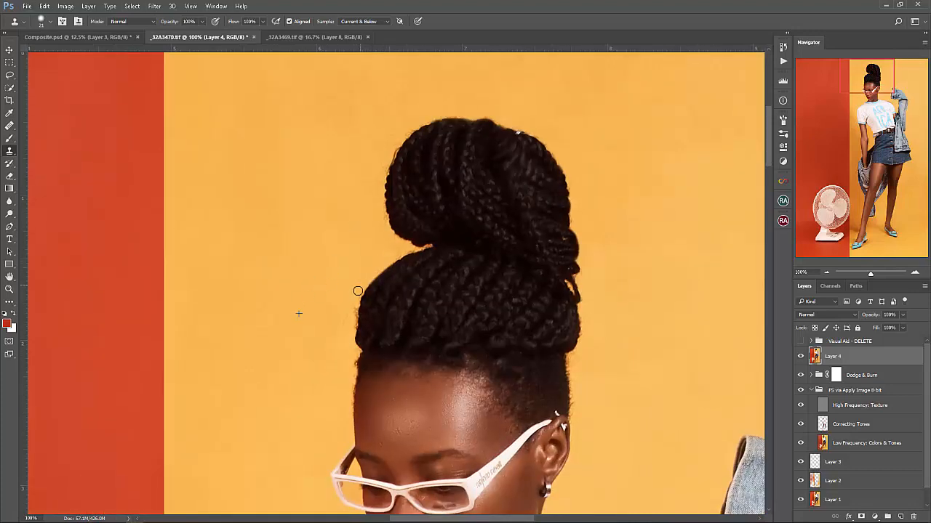
key("z")
key("ctrl+0")
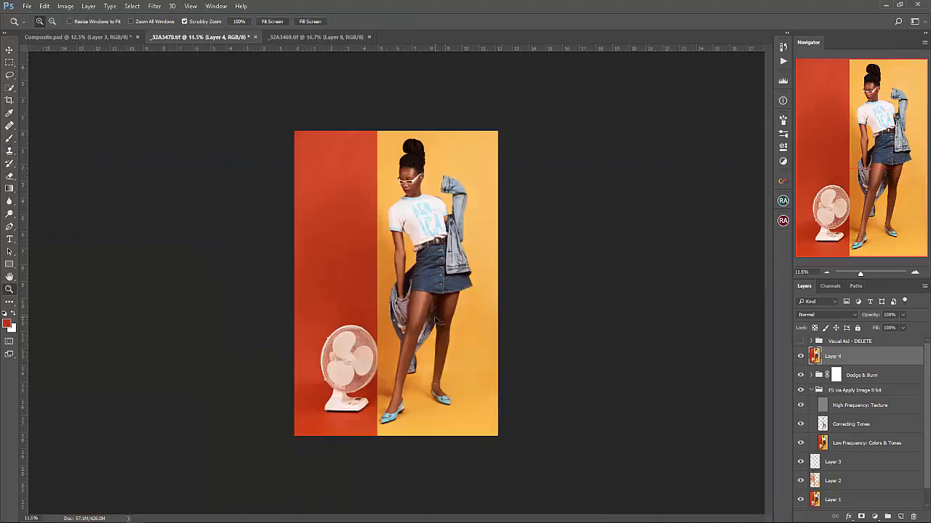
key("ctrl+s")
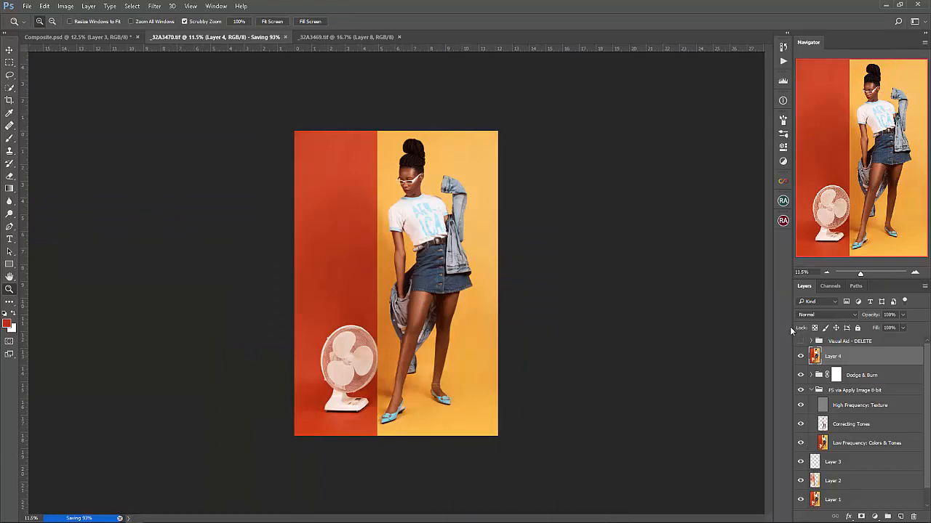
Switch to _32A3469.tif and select its Vibrance 1 and Brightness/Contrast 2 adjustment layers
left_click(330, 38)
left_click(873, 393)
left_click(869, 376, "shift")
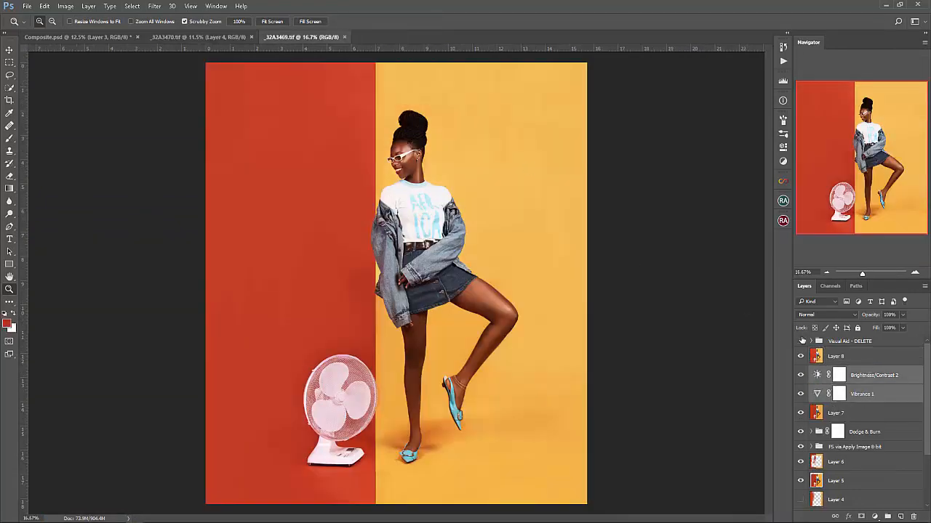
Extend the canvas of _32A3470.tif evenly beyond both sides of the photo with the Crop tool
left_click(188, 38)
key("c")
left_click_drag(500, 281, 514, 280)
left_click_drag(277, 284, 268, 284)
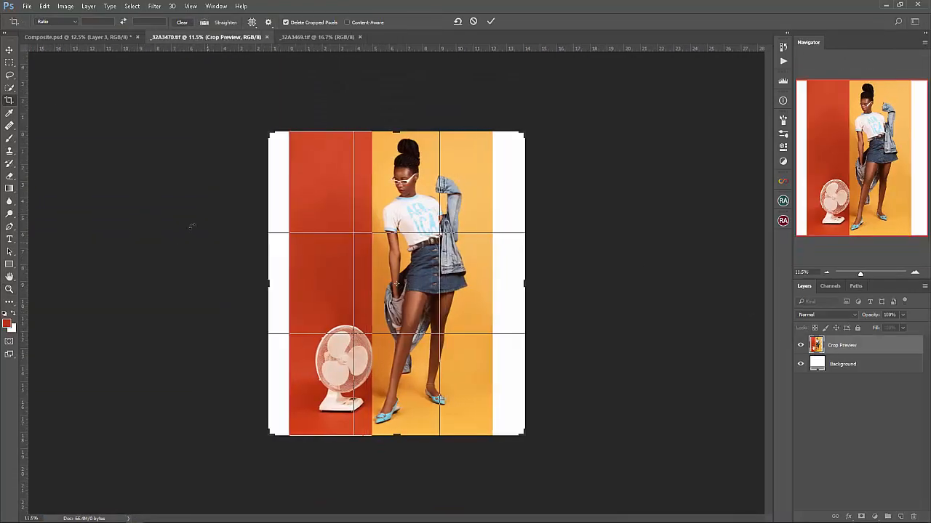
left_click_drag(529, 280, 534, 281)
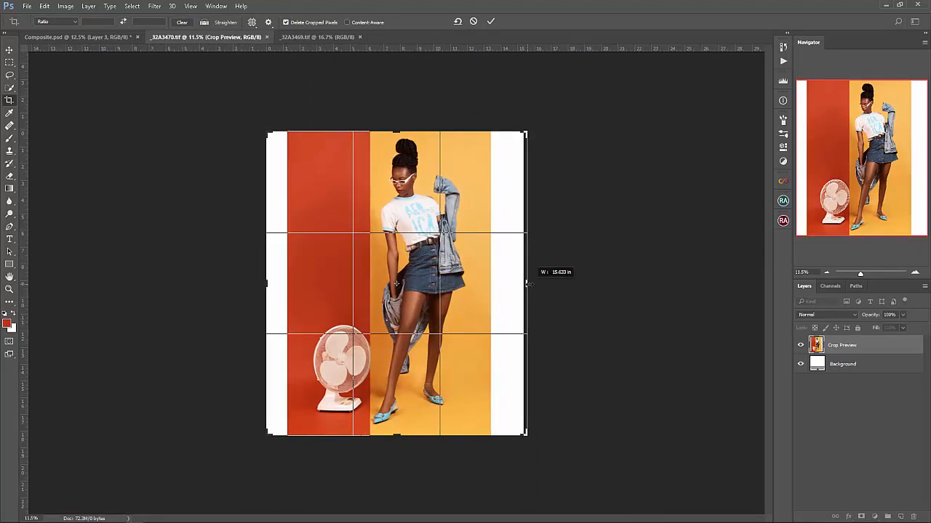
left_click_drag(269, 284, 260, 284)
left_click(491, 21)
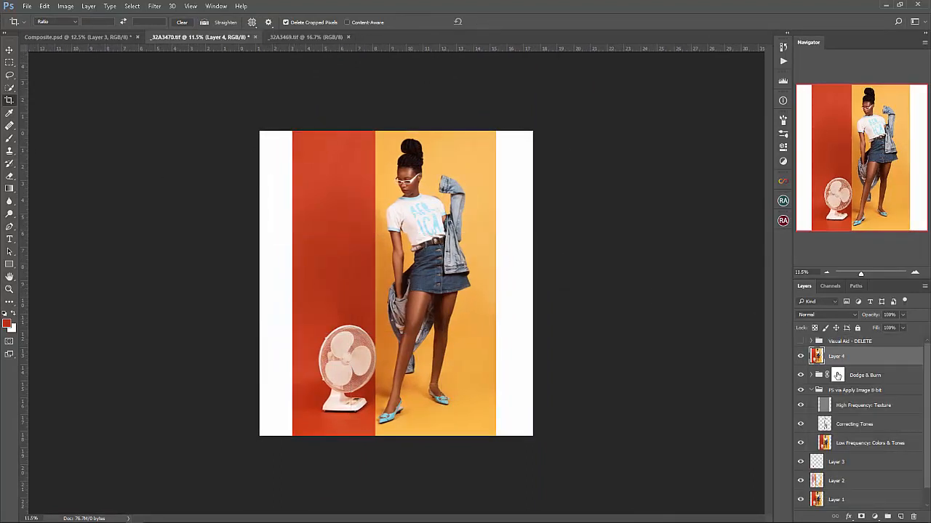
Add a new layer above Layer 4 and clone yellow backdrop over the lower part of the white strip beside it
key("ctrl+shift+alt+n")
key("s")
right_click(590, 374)
key("Escape")
key("]")
key("]")
left_click(483, 427, "alt")
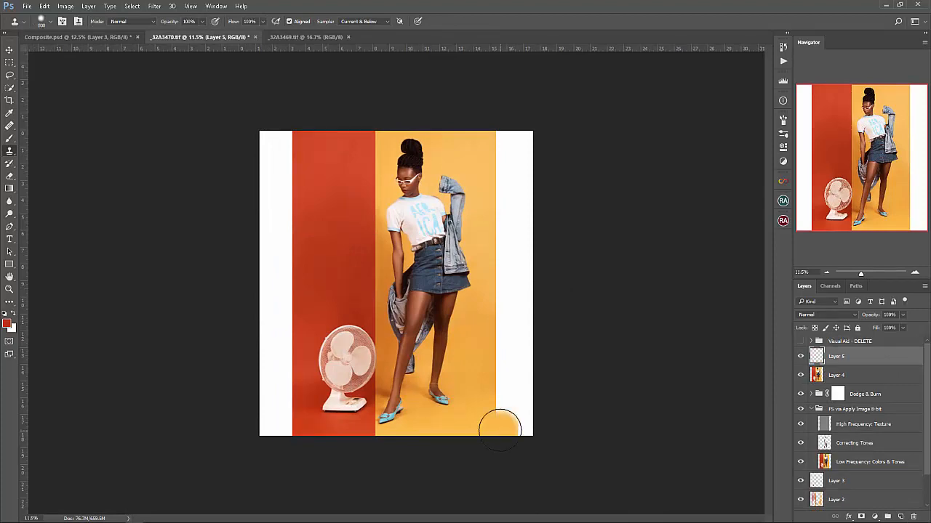
mouse_move(499, 426)
left_mouse_down()
mouse_move(505, 376)
mouse_move(518, 424)
mouse_move(523, 382)
mouse_move(502, 326)
mouse_move(509, 315)
mouse_move(499, 368)
left_mouse_up()
Continue cloning yellow backdrop up the edge of the white strip with a 200 px Clone Stamp, undoing the misplaced stroke
mouse_move(453, 293)
left_mouse_down()
mouse_move(503, 277)
mouse_move(361, 324)
left_mouse_up()
right_click(405, 316)
left_click(374, 336, "alt")
right_click(415, 353)
left_click_drag(495, 379, 506, 380)
left_click_drag(400, 351, 413, 344)
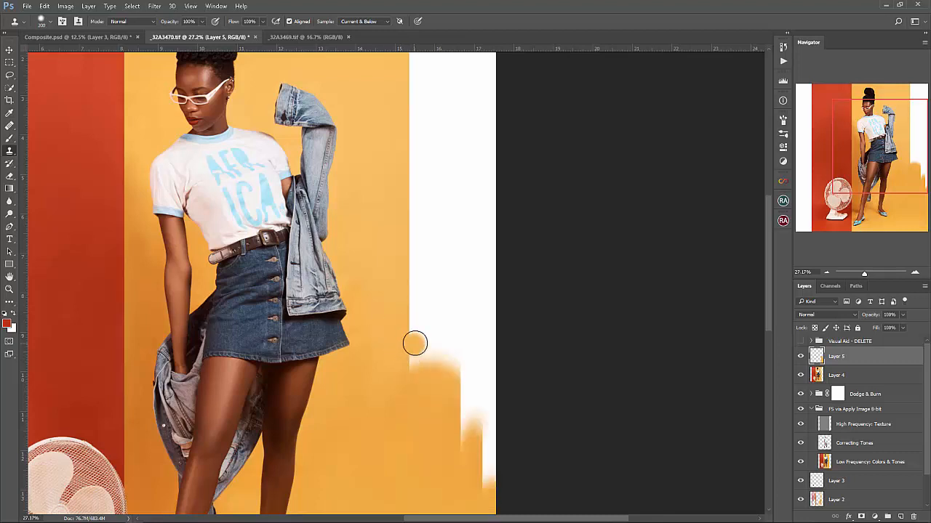
key("ctrl+z")
left_click(383, 337, "alt")
left_click_drag(416, 392, 416, 61)
Fill the rest of the white strip beside the yellow backdrop with cloned backdrop and clean up the cloned area
left_click_drag(409, 157, 405, 286)
mouse_move(411, 202)
left_mouse_down()
mouse_move(412, 135)
mouse_move(384, 125)
mouse_move(451, 125)
mouse_move(479, 211)
mouse_move(432, 276)
mouse_move(470, 310)
mouse_move(428, 370)
mouse_move(466, 383)
mouse_move(442, 249)
left_mouse_up()
left_click(373, 127, "alt")
mouse_move(441, 275)
left_mouse_down()
mouse_move(417, 297)
mouse_move(414, 364)
mouse_move(457, 337)
left_mouse_up()
left_click_drag(451, 392, 438, 277)
mouse_move(434, 349)
left_mouse_down()
mouse_move(429, 292)
mouse_move(447, 263)
left_mouse_up()
left_click_drag(425, 312, 389, 313)
Blend the extended yellow backdrop with sampled yellow tones, using a soft 1000 px brush at 23% opacity and 30% flow
key("b")
right_click(499, 313)
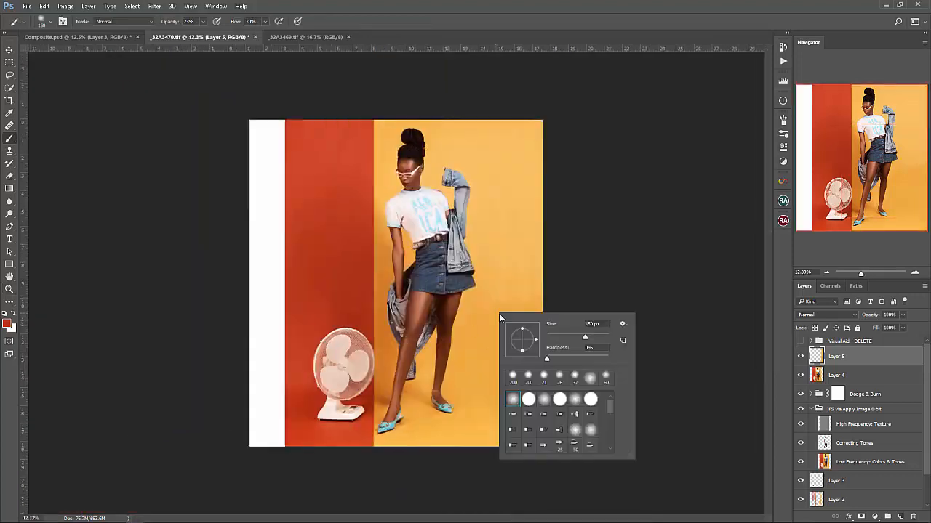
key("Escape")
left_click(514, 330, "alt")
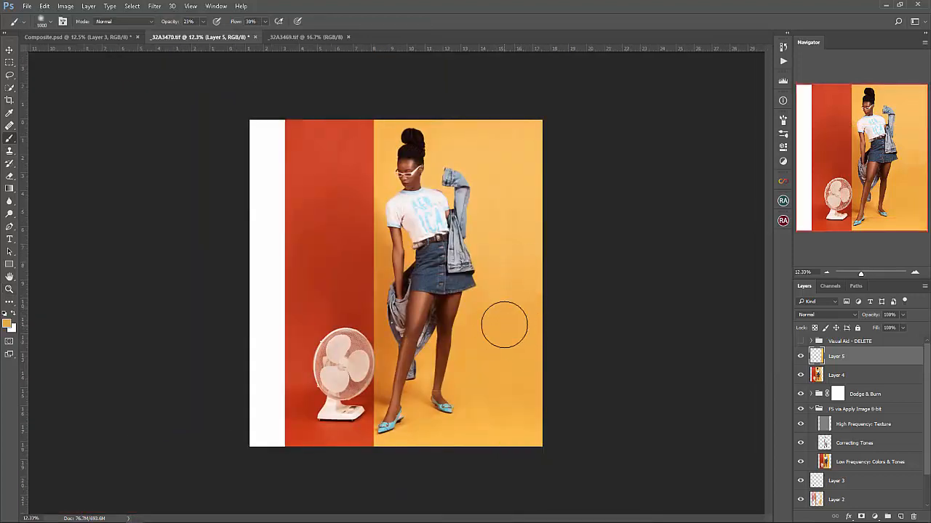
left_click(527, 364, "alt")
key("z")
mouse_move(481, 285)
left_mouse_down()
mouse_move(546, 296)
mouse_move(322, 313)
mouse_move(332, 311)
left_mouse_up()
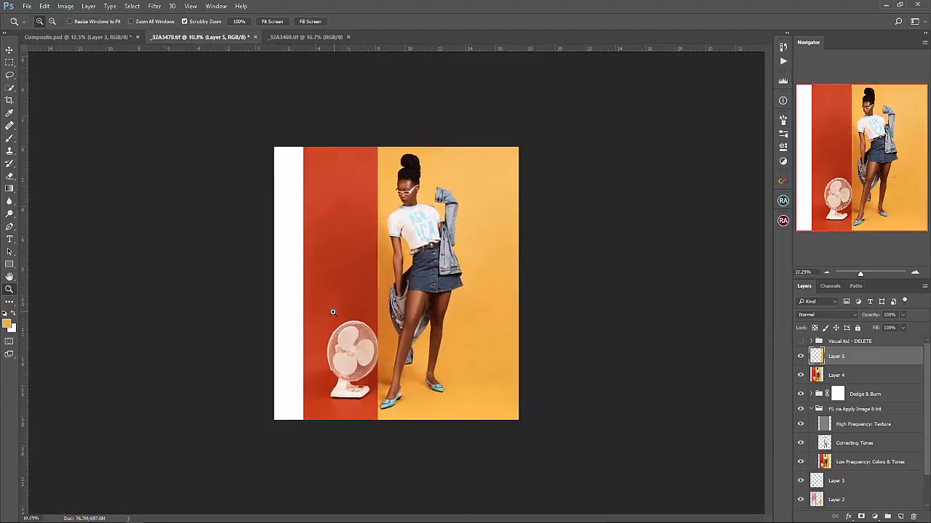
Clone red backdrop over the upper part of the white strip beside it, undoing the last unsuitable stroke
key("s")
right_click(325, 202)
left_click(424, 224)
left_click(323, 161, "alt")
mouse_move(300, 157)
left_mouse_down()
mouse_move(288, 175)
mouse_move(291, 216)
left_mouse_up()
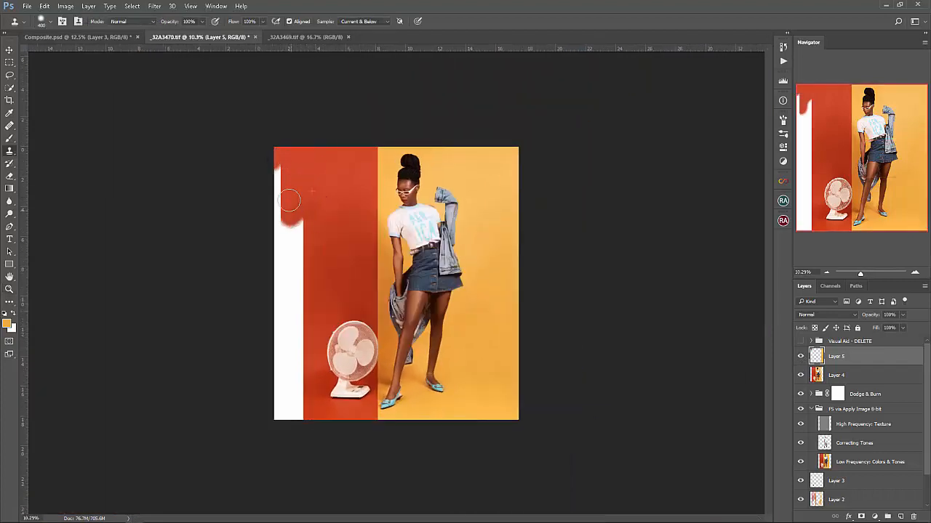
mouse_move(282, 173)
left_mouse_down()
mouse_move(280, 231)
mouse_move(278, 218)
mouse_move(297, 253)
mouse_move(295, 331)
left_mouse_up()
key("ctrl+z")
Clone red wall and floor over the rest of the white strip beside the fan with a 250 px Clone Stamp
key("z")
left_click_drag(295, 280, 347, 274)
key("s")
key("bracketleft")
key("bracketleft")
key("bracketleft")
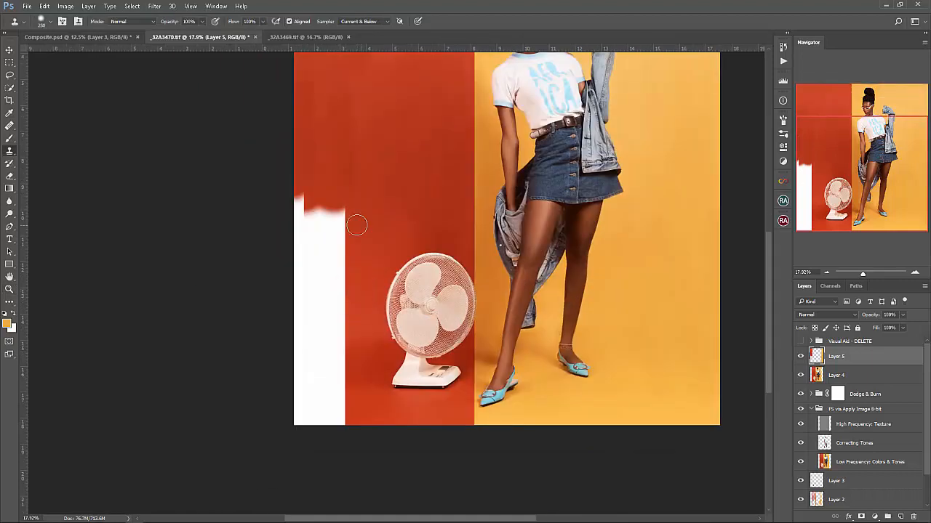
left_click(357, 226, "alt")
mouse_move(337, 221)
left_mouse_down()
mouse_move(341, 357)
mouse_move(302, 195)
mouse_move(289, 336)
mouse_move(340, 378)
mouse_move(322, 365)
mouse_move(302, 369)
mouse_move(336, 418)
mouse_move(311, 389)
mouse_move(300, 420)
mouse_move(312, 393)
left_mouse_up()
left_click(359, 378, "alt")
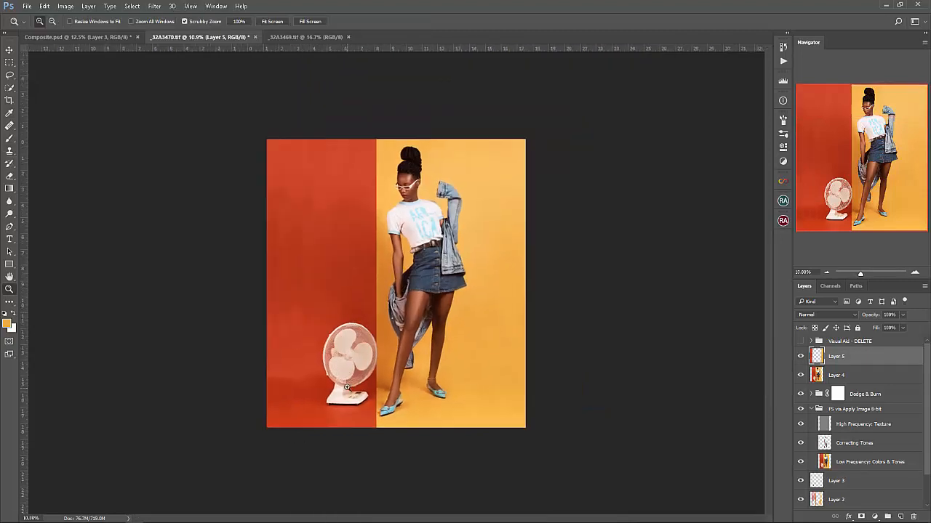
Smooth the cloned red floor area with sampled red, using a soft brush from 700 to 900 px at 23% opacity
key("b")
right_click(326, 319)
left_click_drag(426, 347, 425, 348)
left_click(299, 415, "alt")
left_click_drag(304, 419, 271, 405)
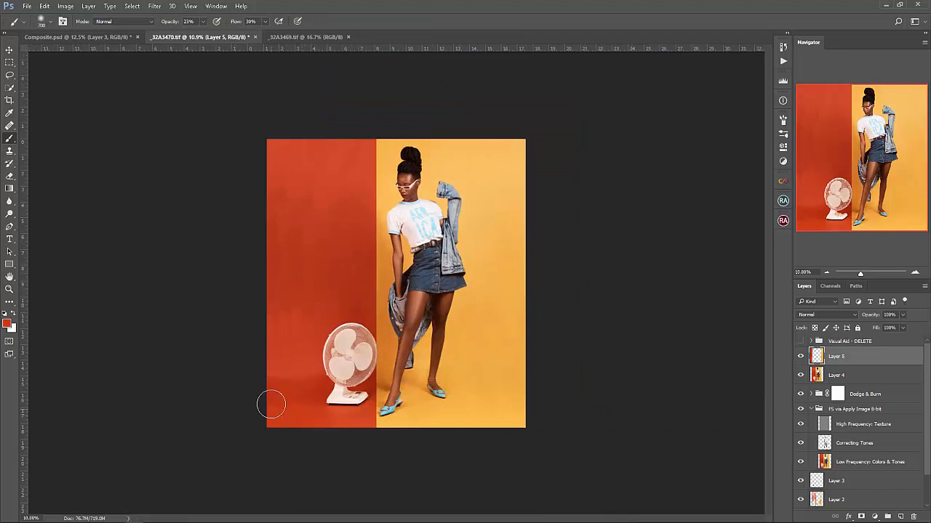
left_click(297, 420, "alt")
key("bracketright")
key("bracketright")
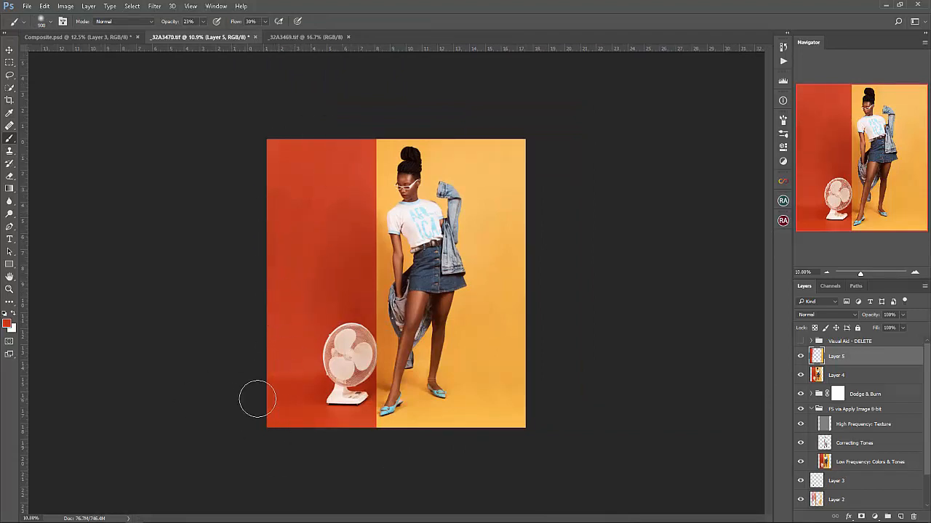
Blend the red backdrop further with a soft 1200 px brush at 10% flow and save the file
key("z")
left_click(361, 317, "alt")
key("b")
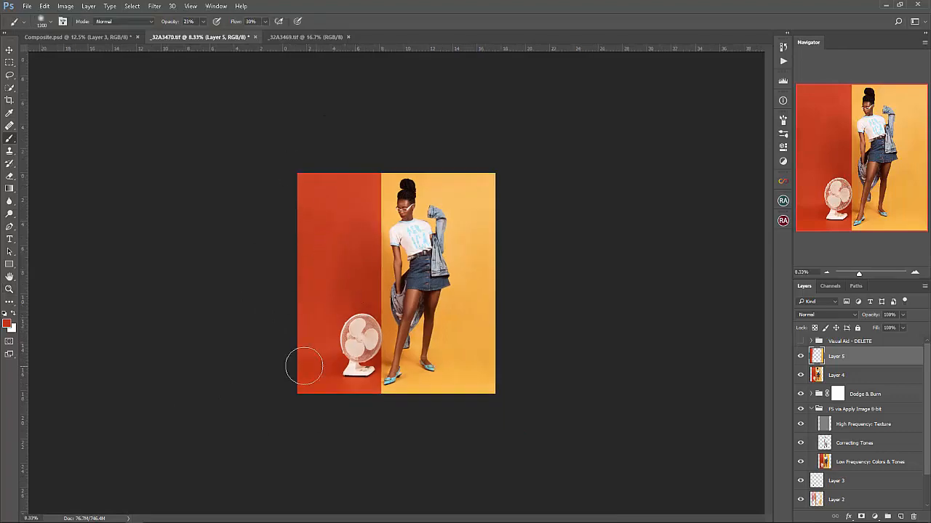
key("z")
mouse_move(362, 368)
left_mouse_down()
mouse_move(411, 359)
mouse_move(363, 393)
left_mouse_up()
key("ctrl+s")
mouse_move(373, 168)
left_mouse_down()
mouse_move(433, 161)
mouse_move(506, 298)
left_mouse_up()
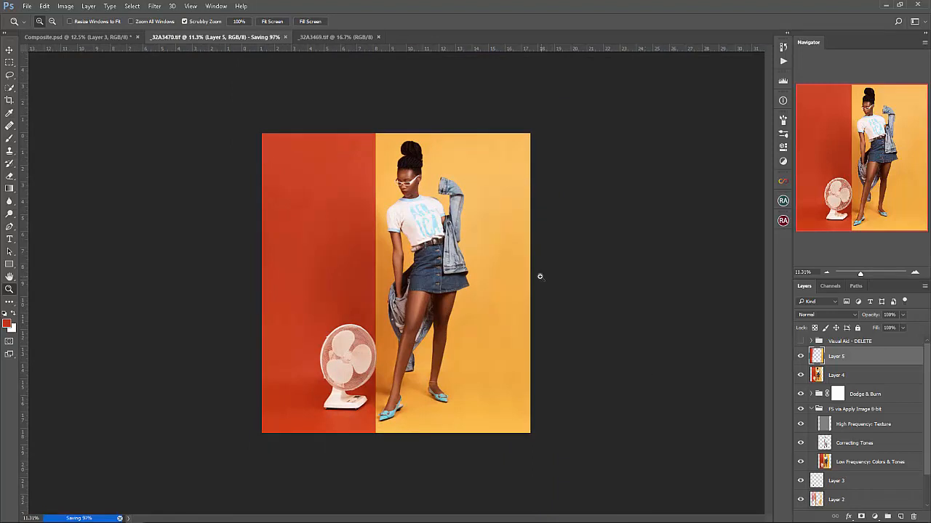
Merge the backdrop extension layer with Layer 4
left_click(842, 374, "shift")
key("ctrl+e")
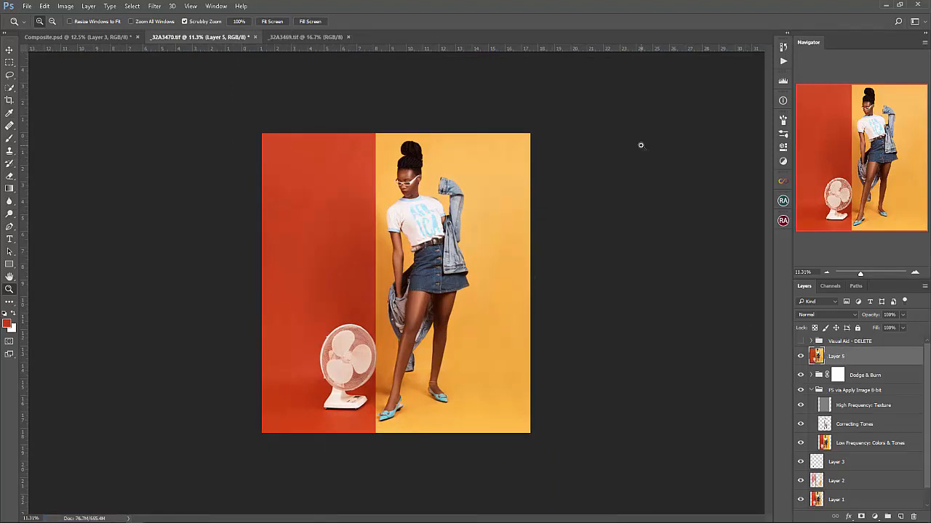
Add two Curves adjustment layers above Layer 5 and invert the mask of the second one to black
left_click(874, 517)
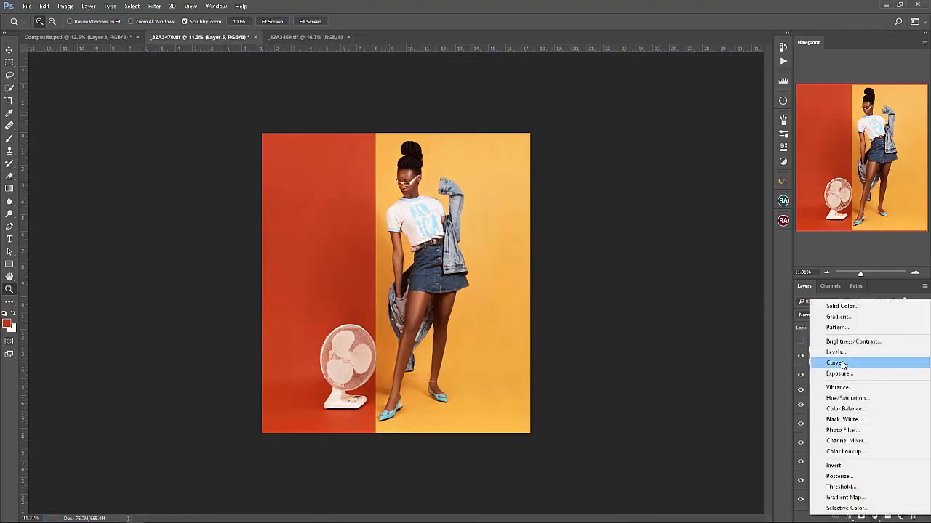
left_click(832, 362)
left_click(755, 116)
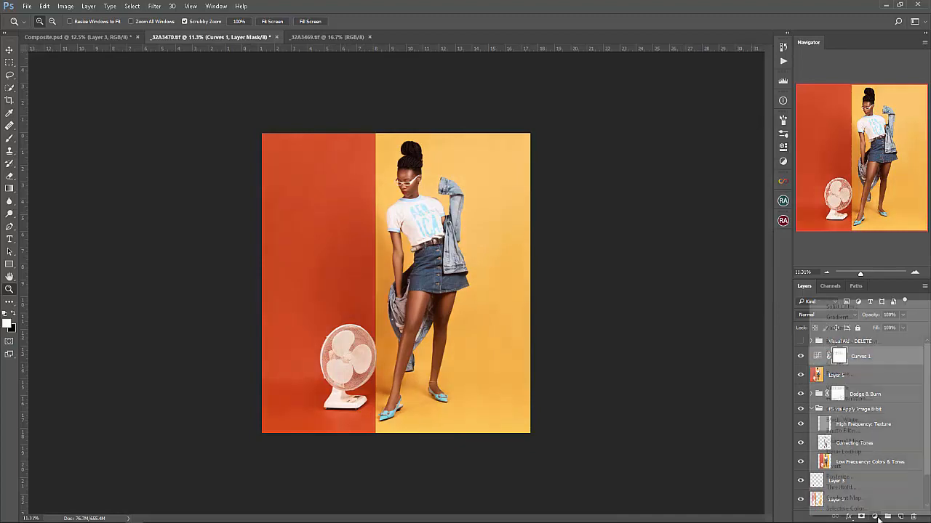
left_click(874, 516)
left_click(833, 361)
key("ctrl+i")
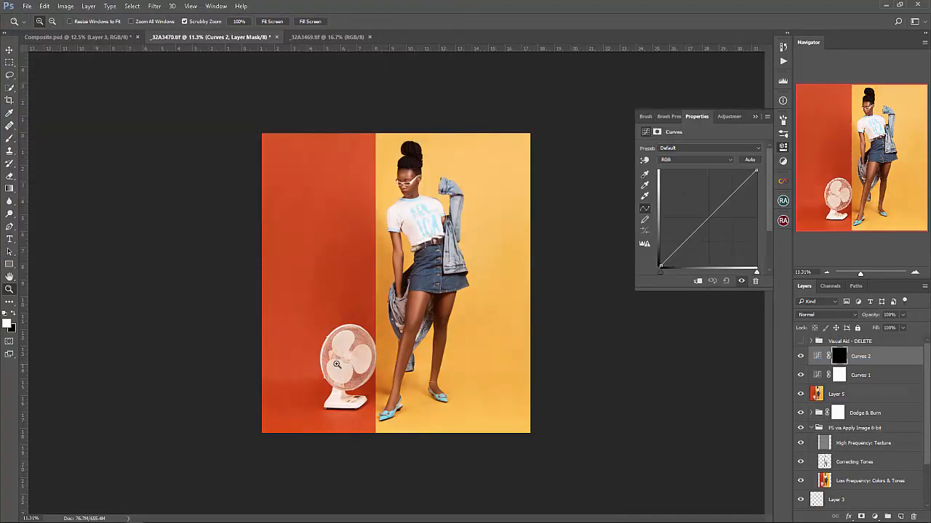
Paint white over the fan on the Curves 2 mask with a soft 300 px brush at 100% opacity and flow
left_click_drag(333, 358, 370, 356)
key("b")
left_click_drag(236, 21, 364, 31)
key("bracketleft")
key("bracketleft")
key("bracketleft")
key("bracketleft")
key("bracketleft")
key("bracketleft")
key("bracketleft")
key("bracketleft")
key("bracketleft")
left_click(363, 361)
Raise the Blue channel of the Curves 2 adjustment to counter the fan's yellow cast
left_click(696, 160)
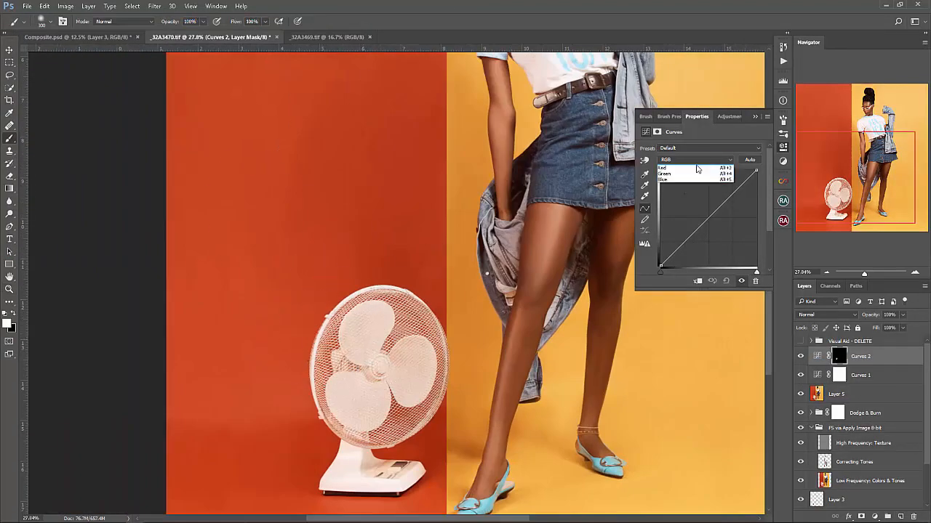
left_click(687, 179)
key("z")
key("ctrl+minus")
key("ctrl+minus")
key("ctrl+minus")
left_click(673, 160)
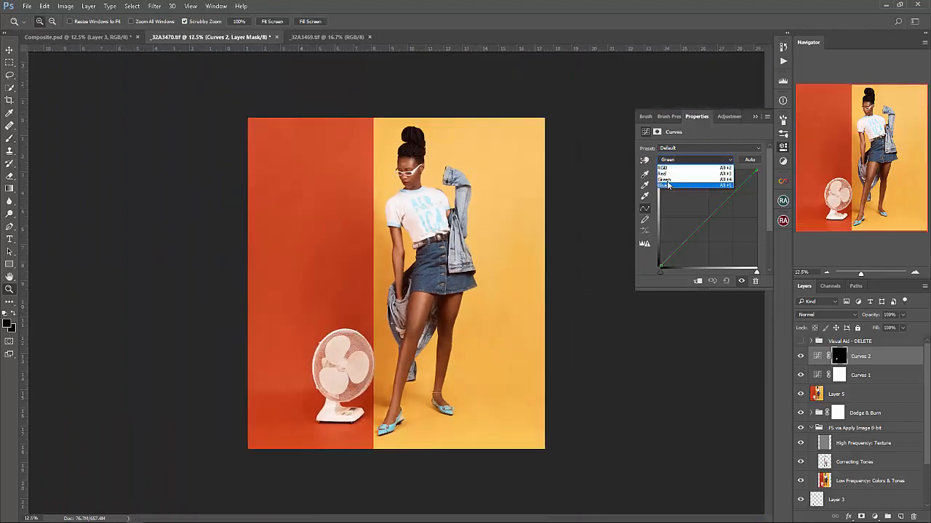
left_click(676, 184)
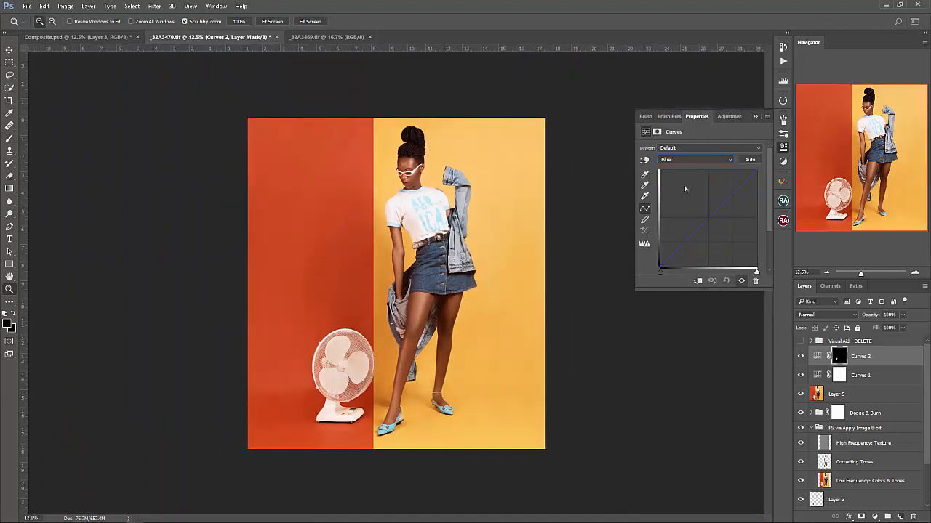
left_click_drag(719, 207, 720, 198)
Paint more of the fan's head into the Curves 2 mask and lift the adjustment's Blue channel further
key("b")
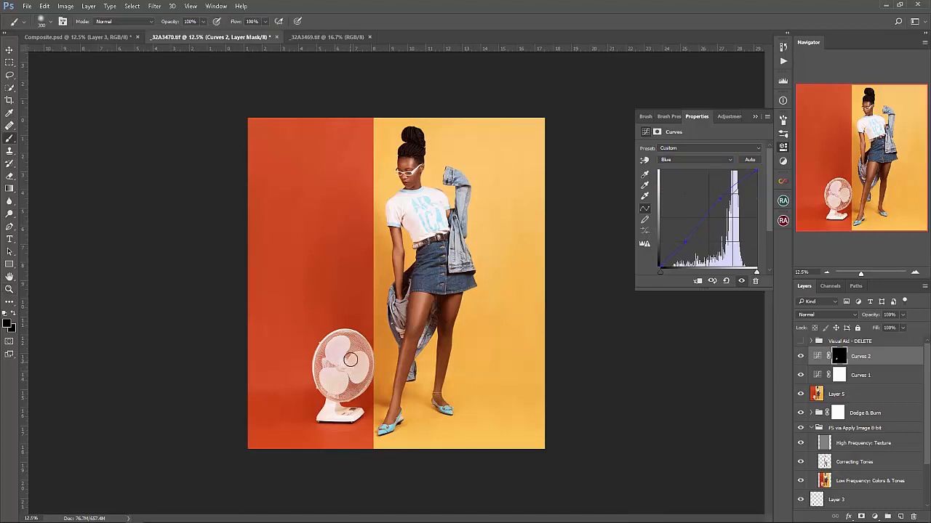
left_click(834, 358)
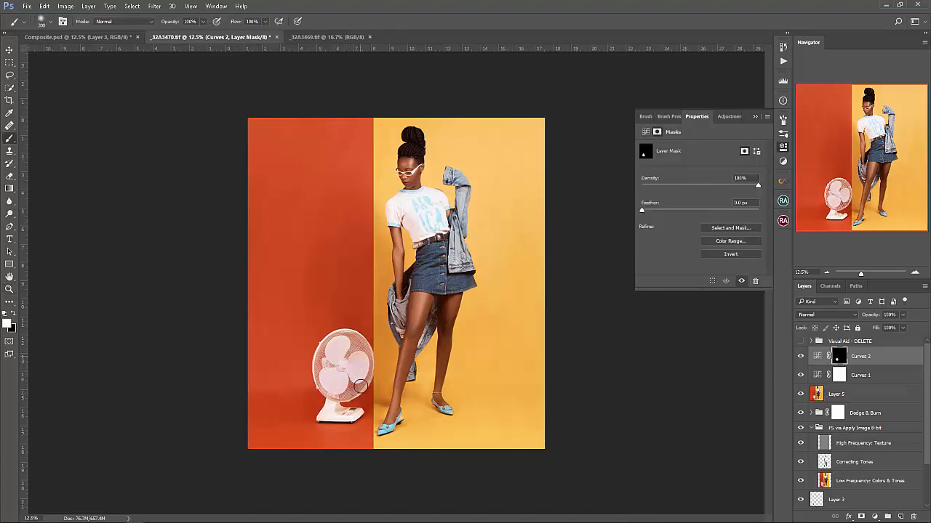
left_click(817, 356)
left_click(695, 160)
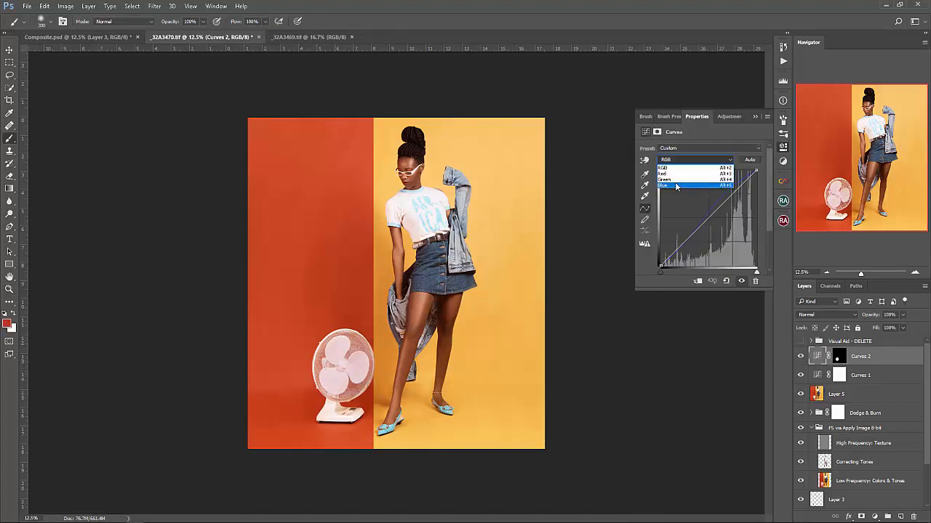
left_click(676, 185)
left_click_drag(687, 245, 687, 242)
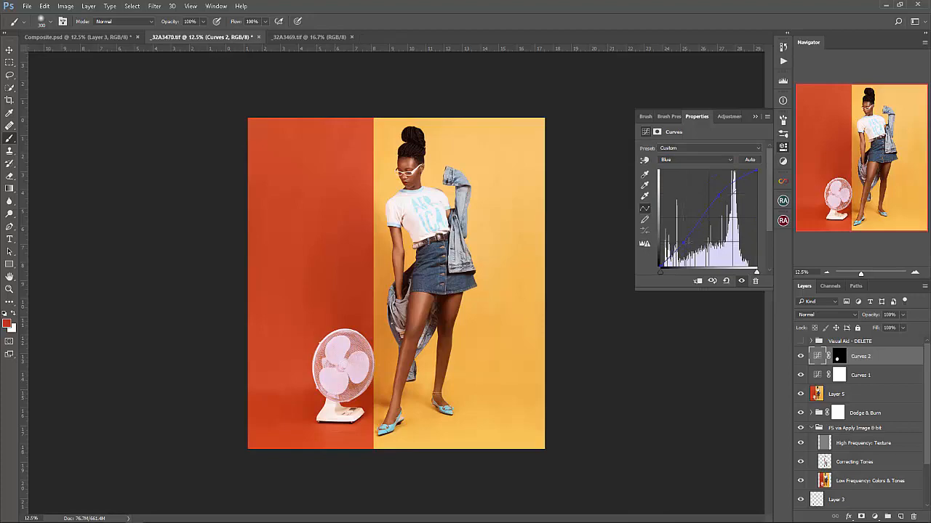
Extend the Curves 2 mask over the fan's base with white and save the file
left_click(837, 357)
scroll(323, 403, "up", 3)
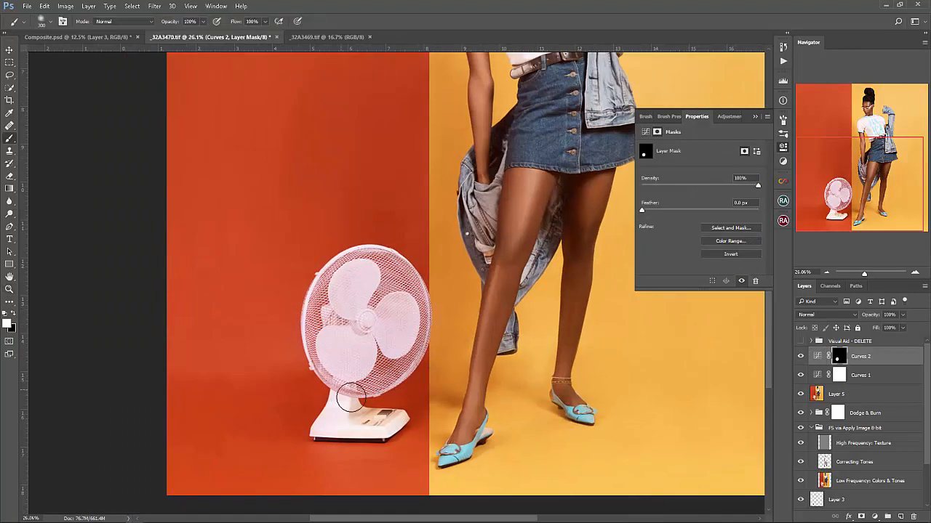
key("z")
left_click_drag(473, 349, 417, 352)
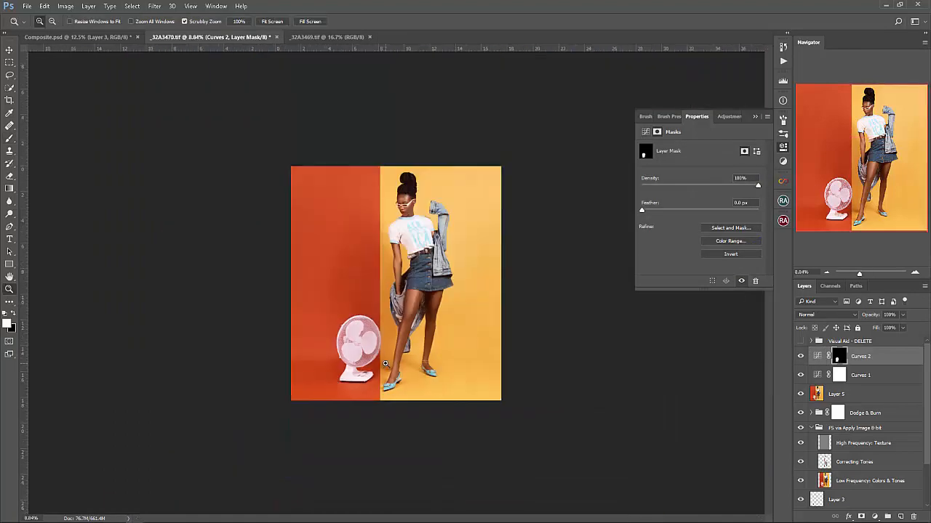
key("ctrl+s")
Copy the Vibrance 1 and Brightness/Contrast 2 adjustment layers from _32A3469.tif to the top of _32A3470.tif
left_click(755, 117)
left_click(359, 38)
left_click_drag(860, 372, 414, 310)
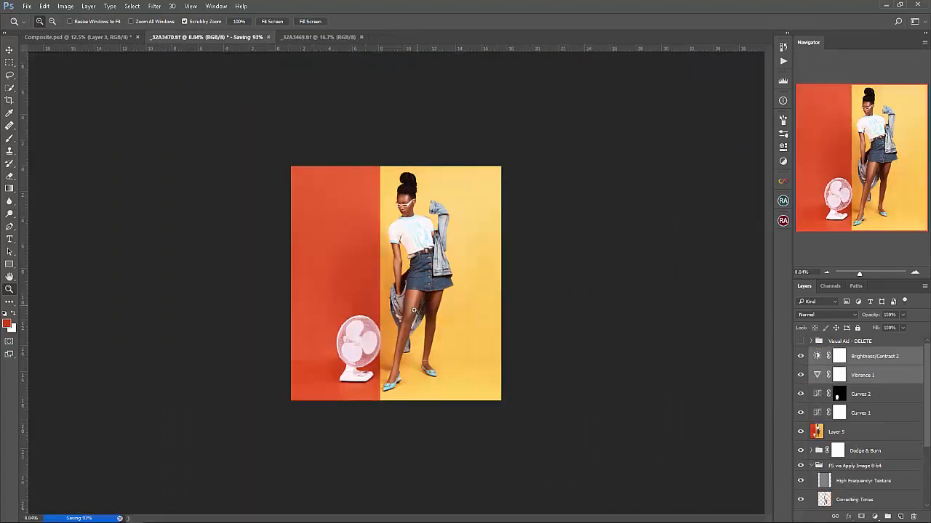
Set the Brightness/Contrast 2 adjustment's brightness to 4 and save the file
double_click(816, 356)
left_click_drag(699, 172, 702, 172)
left_click_drag(400, 221, 393, 244)
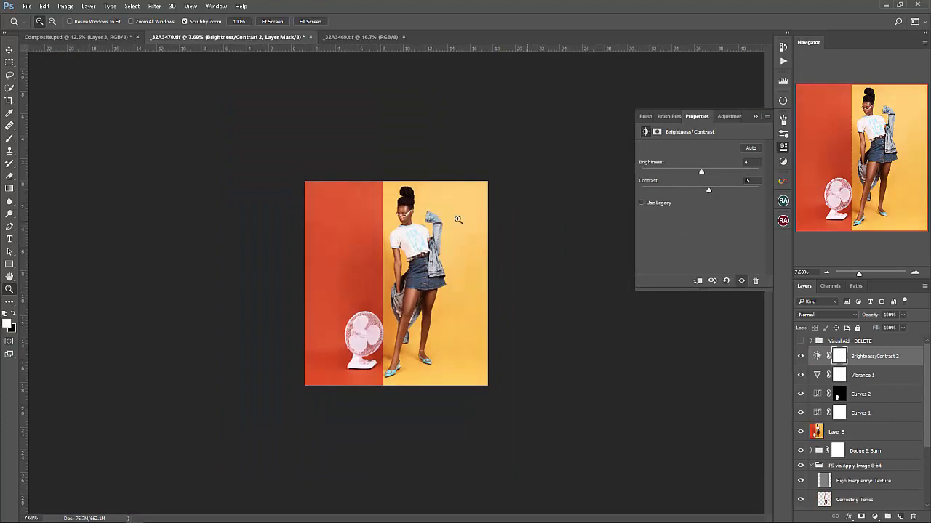
mouse_move(458, 220)
left_mouse_down()
mouse_move(472, 223)
mouse_move(464, 224)
left_mouse_up()
key("ctrl+s")
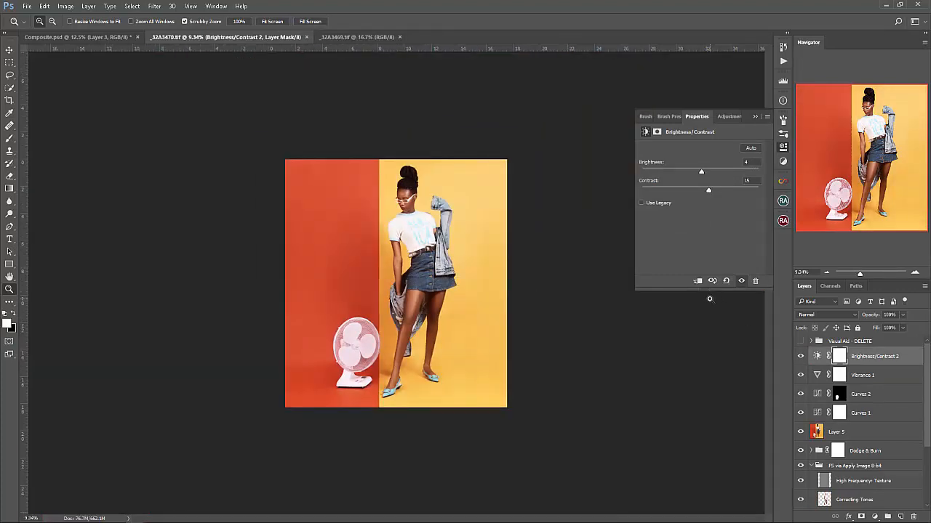
Stamp all visible layers into a new layer and place it at the top of Composite.psd
left_click_drag(476, 320, 399, 254)
key("ctrl+alt+shift+e")
key("v")
left_click_drag(470, 202, 444, 229)
left_click_drag(417, 260, 431, 240)
Scale the placed image to about 14.36 x 16.04 in and align it within the composite's frame guides
left_click_drag(457, 348, 466, 356)
left_click(468, 297)
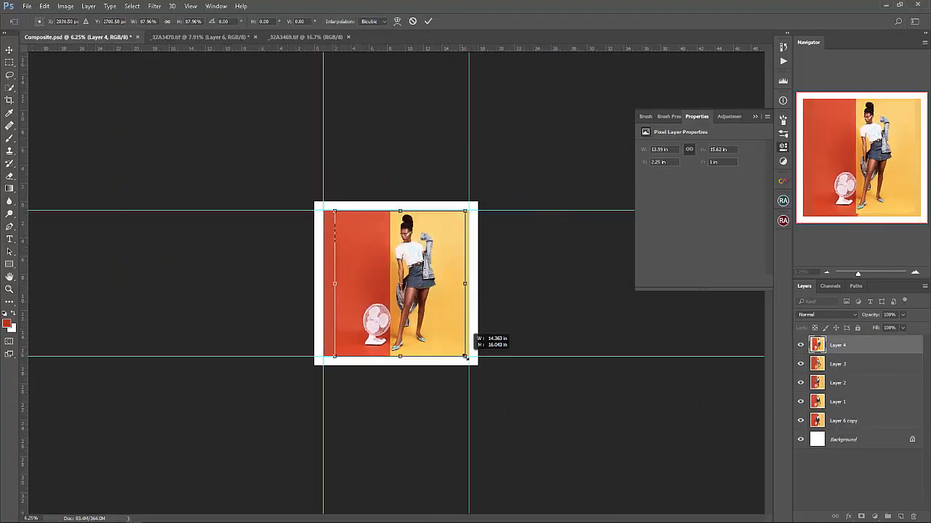
left_click_drag(441, 322, 445, 323)
left_click(428, 21)
Resize Layer 4 to about 14.2 x 15.86 in, placing a vertical guide on the red-yellow backdrop boundary for alignment
key("z")
left_click_drag(382, 353, 490, 401)
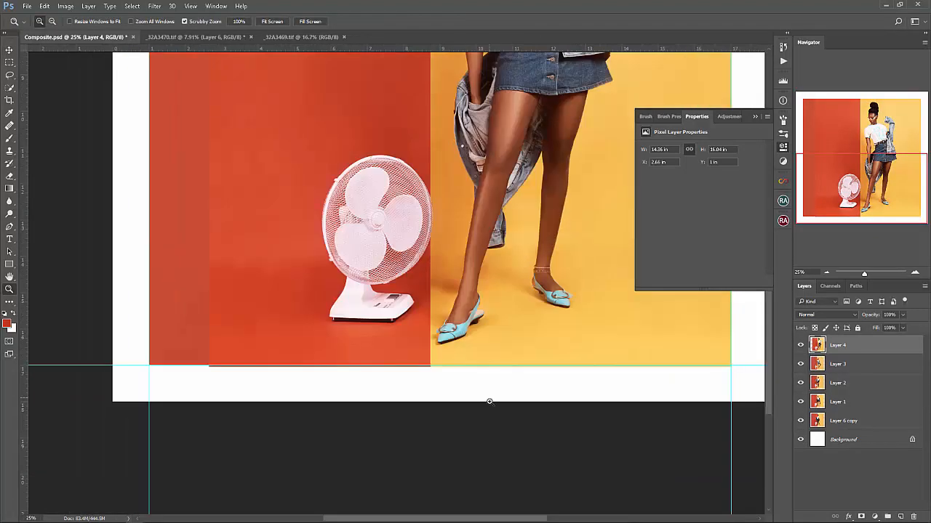
left_click_drag(534, 313, 447, 321)
key("v")
left_click_drag(122, 373, 128, 368)
left_click_drag(377, 310, 362, 316)
left_click_drag(24, 388, 333, 387)
left_click(428, 21)
Select the square area inside the outer guides and hide Layer 3, Layer 2, Layer 1 and Layer 6 copy
key("z")
left_click(371, 266, "alt")
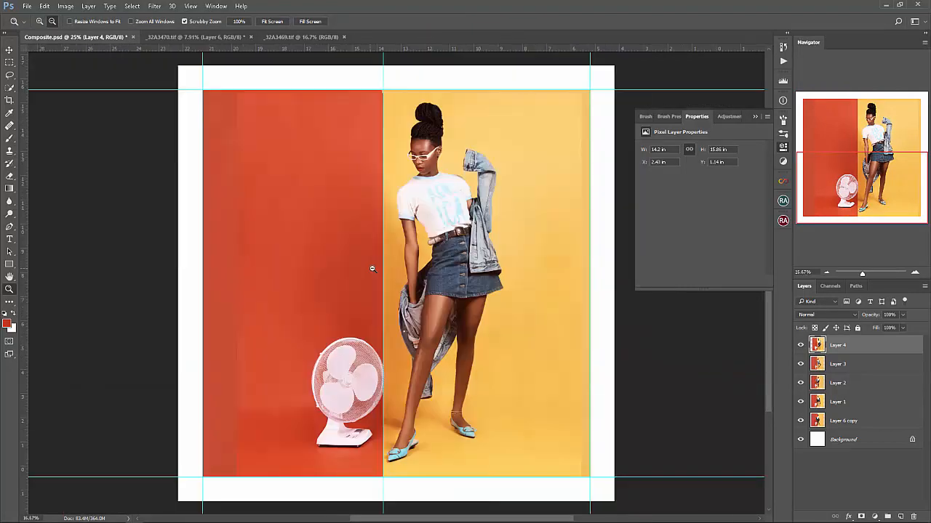
left_click(372, 266, "alt")
left_click(372, 266, "alt")
key("m")
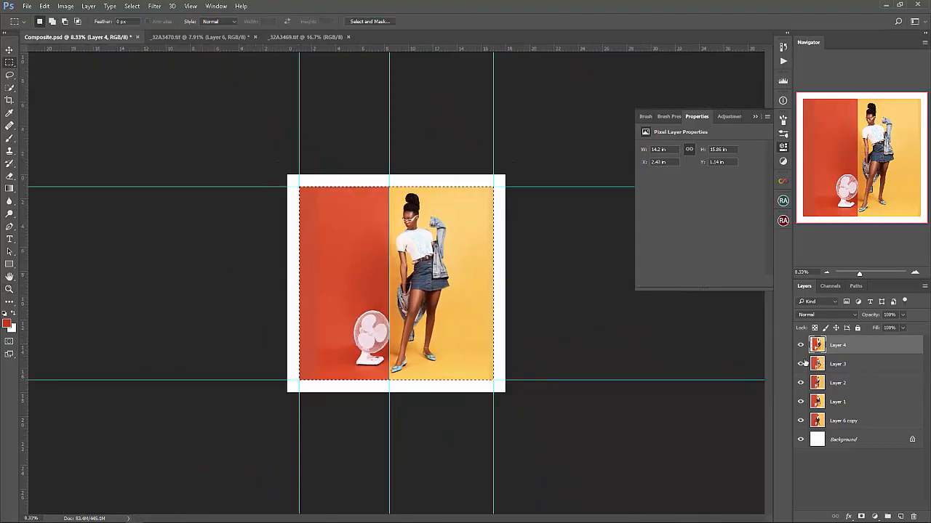
left_click_drag(801, 364, 800, 421)
Clone the yellow backdrop with a large soft brush into the empty strips along the frame's yellow side
key("z")
left_click(512, 311)
key("s")
right_click(528, 354)
left_click_drag(624, 377, 629, 378)
left_click(518, 419, "alt")
left_click_drag(538, 419, 538, 402)
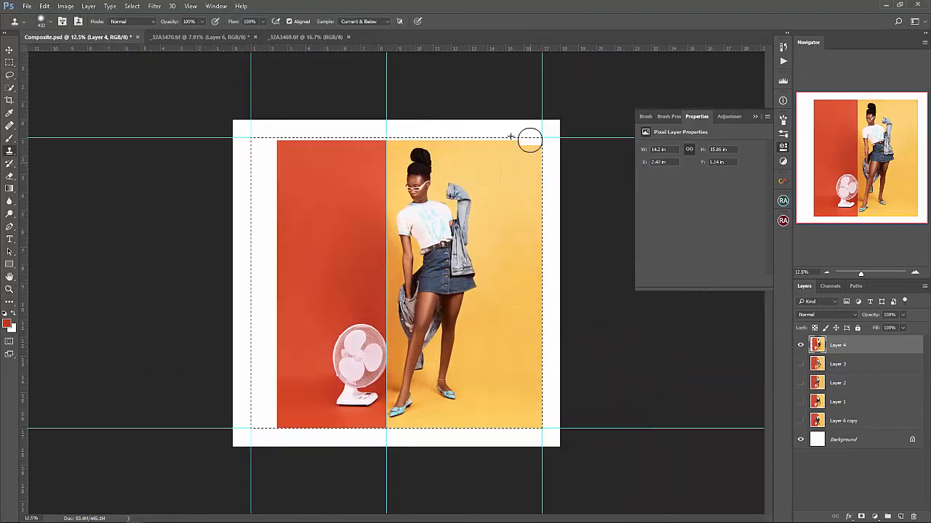
Clone the red backdrop over the empty strip at the frame's outer red side and along its upper edge
left_click(287, 155, "alt")
mouse_move(269, 142)
left_mouse_down()
mouse_move(270, 167)
mouse_move(272, 418)
mouse_move(278, 317)
mouse_move(264, 405)
mouse_move(269, 159)
mouse_move(277, 149)
mouse_move(352, 140)
mouse_move(254, 141)
mouse_move(258, 400)
mouse_move(256, 198)
left_mouse_up()
key("ctrl+z")
left_click(291, 422, "alt")
left_click(297, 164, "alt")
left_click(280, 158, "alt")
left_click(279, 161, "alt")
key("ctrl+z")
left_click(276, 399, "alt")
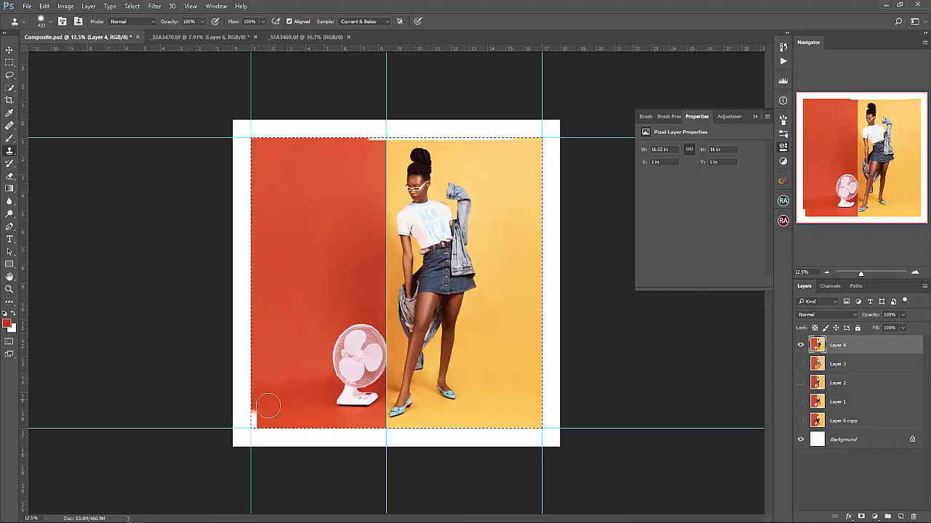
Clone the red-yellow seam up to the frame's upper edge with a brush reduced to 125 px
left_click(383, 148, "ctrl")
left_click_drag(394, 155, 395, 237)
key("bracketleft")
key("bracketleft")
key("bracketleft")
key("bracketleft")
key("bracketleft")
key("bracketleft")
key("bracketleft")
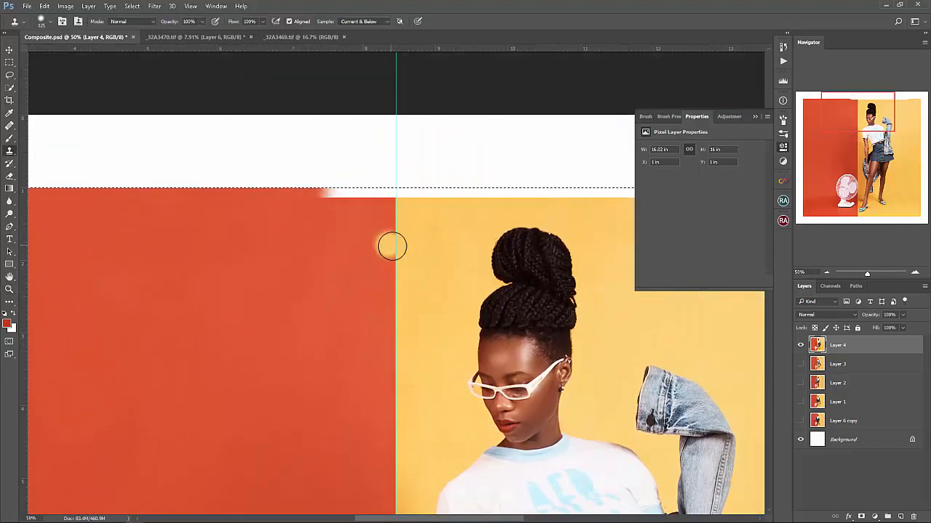
left_click(398, 259, "alt")
left_click_drag(397, 200, 519, 185)
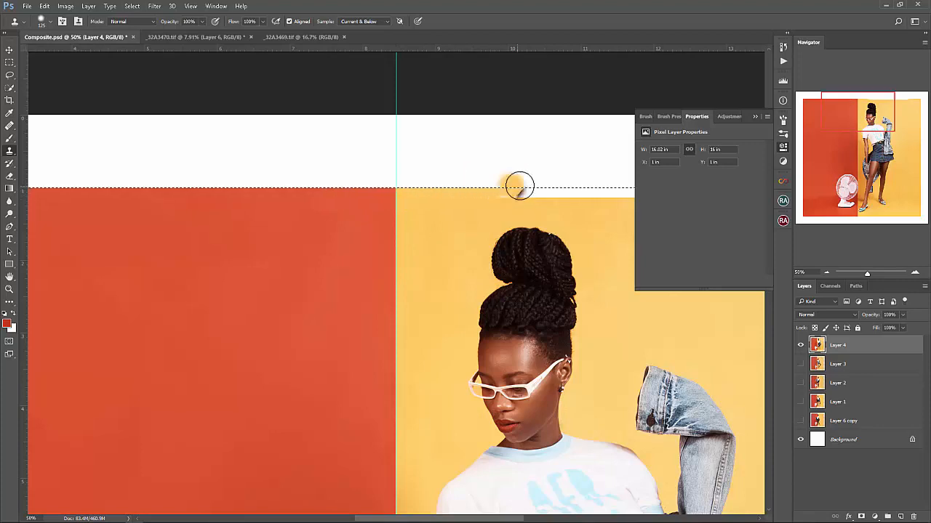
Clone clean yellow backdrop along the upper edge above the model's hair and down the outer yellow edge
left_click_drag(581, 205, 429, 241)
left_click(445, 251, "alt")
left_click_drag(349, 232, 544, 229)
left_click_drag(545, 228, 369, 241)
left_click_drag(363, 243, 584, 243)
left_click_drag(614, 292, 445, 320)
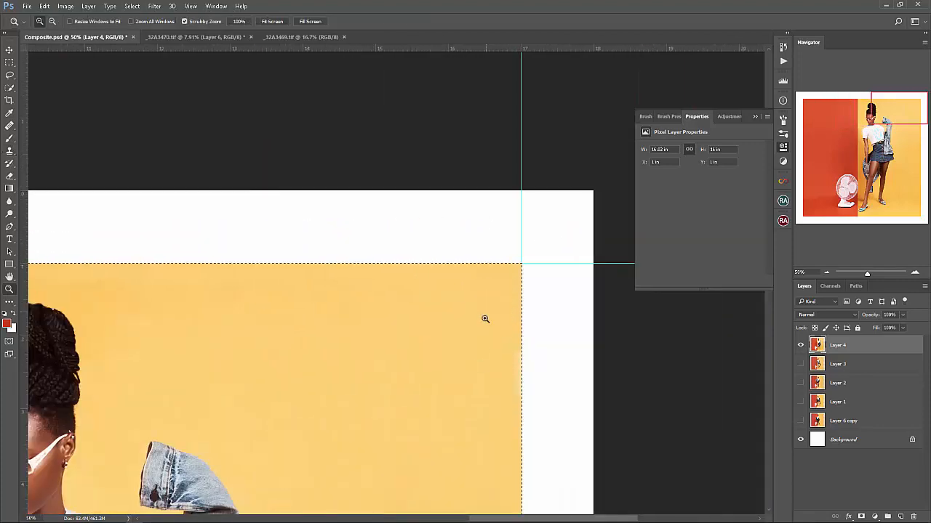
left_click(466, 372, "alt")
left_click_drag(519, 343, 519, 437)
Compare the finished Layer 4 with Layer 3 by toggling their visibility
left_click_drag(534, 501, 469, 307)
left_click_drag(469, 307, 381, 389)
left_click(800, 346)
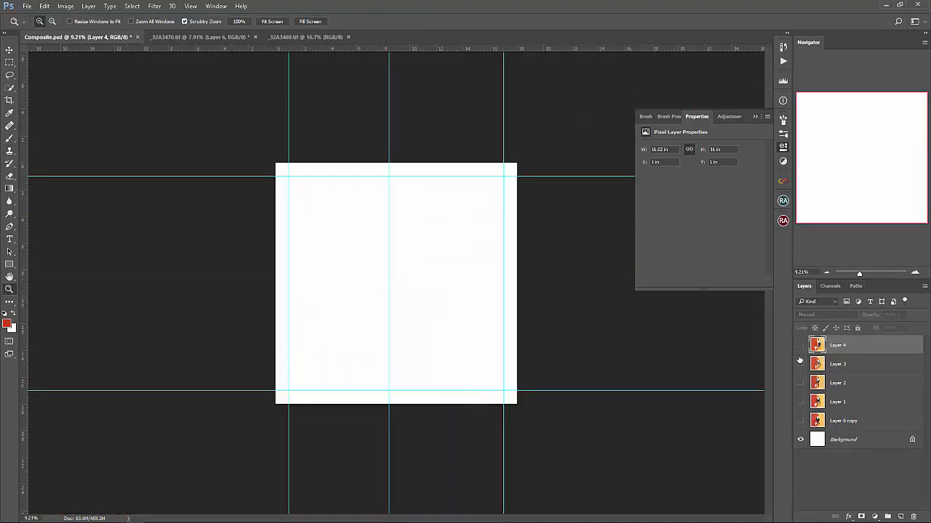
left_click(801, 364)
left_click(801, 346)
left_click(802, 346)
left_click(801, 346)
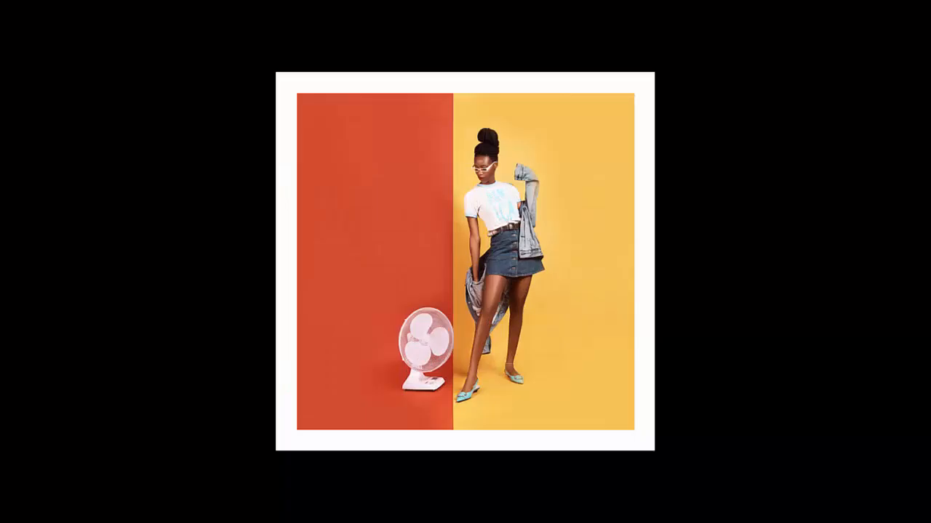